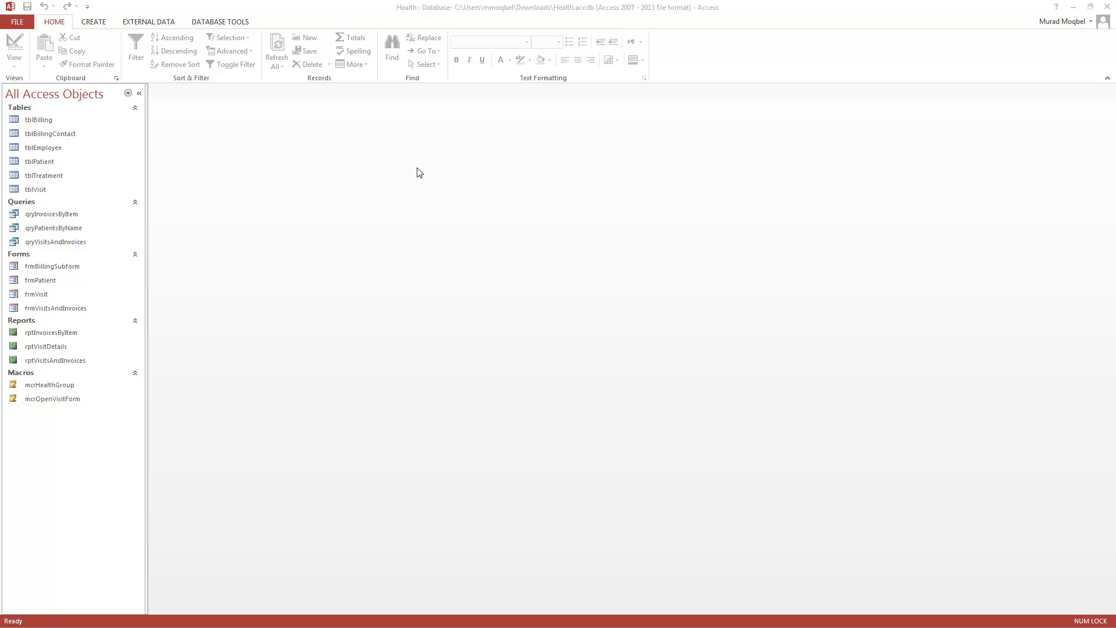
# Step: Create a blank form and switch it to Design View
pyautogui.click(94, 24)
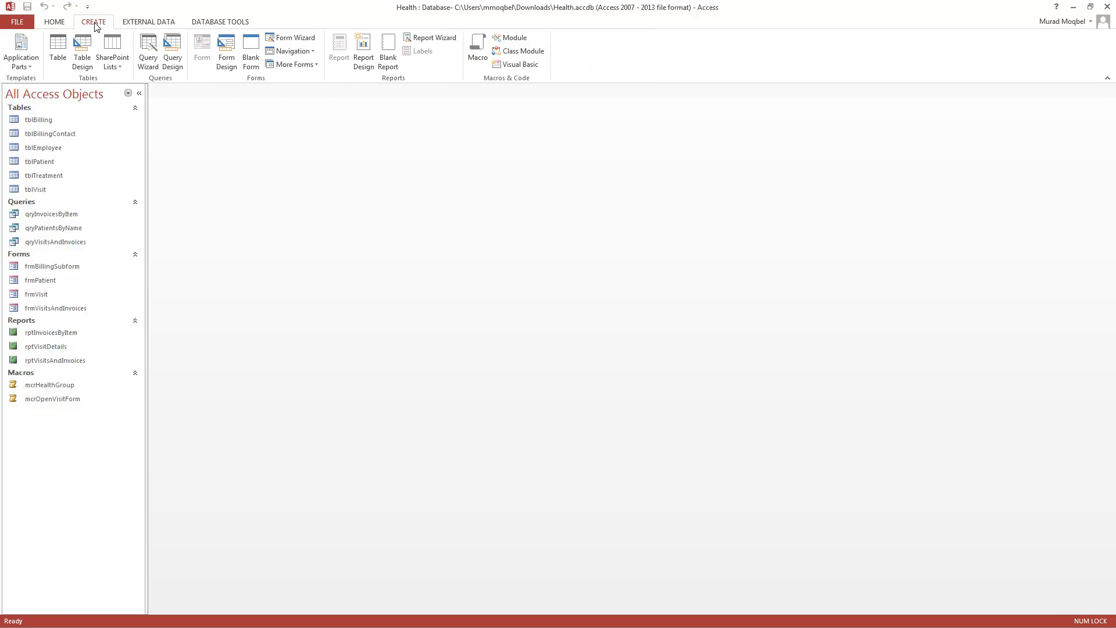
pyautogui.click(251, 54)
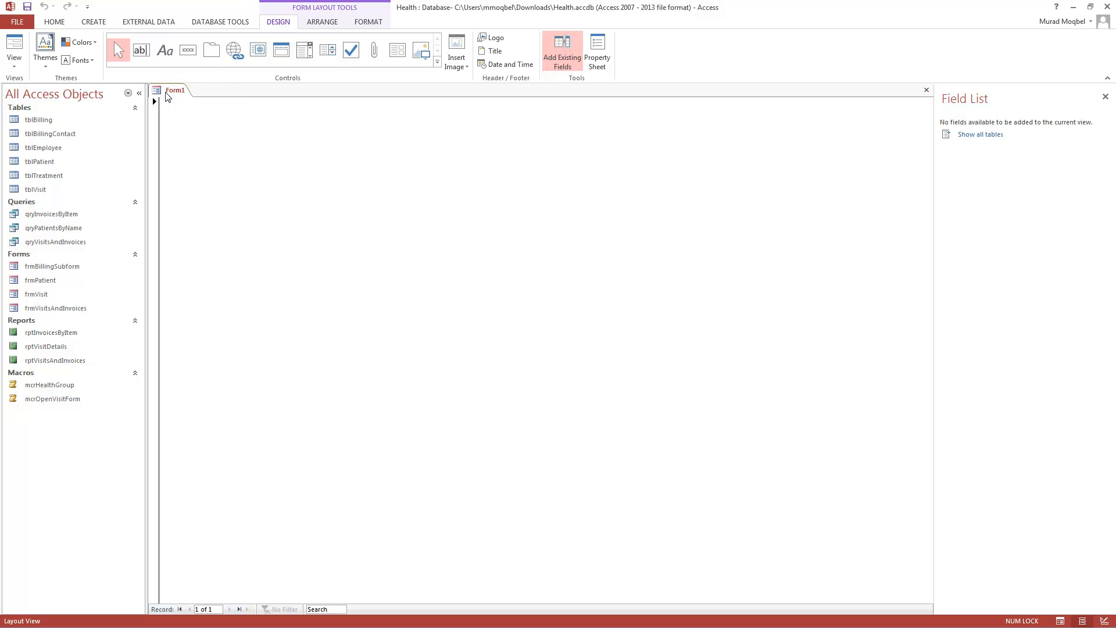
pyautogui.rightClick(180, 93)
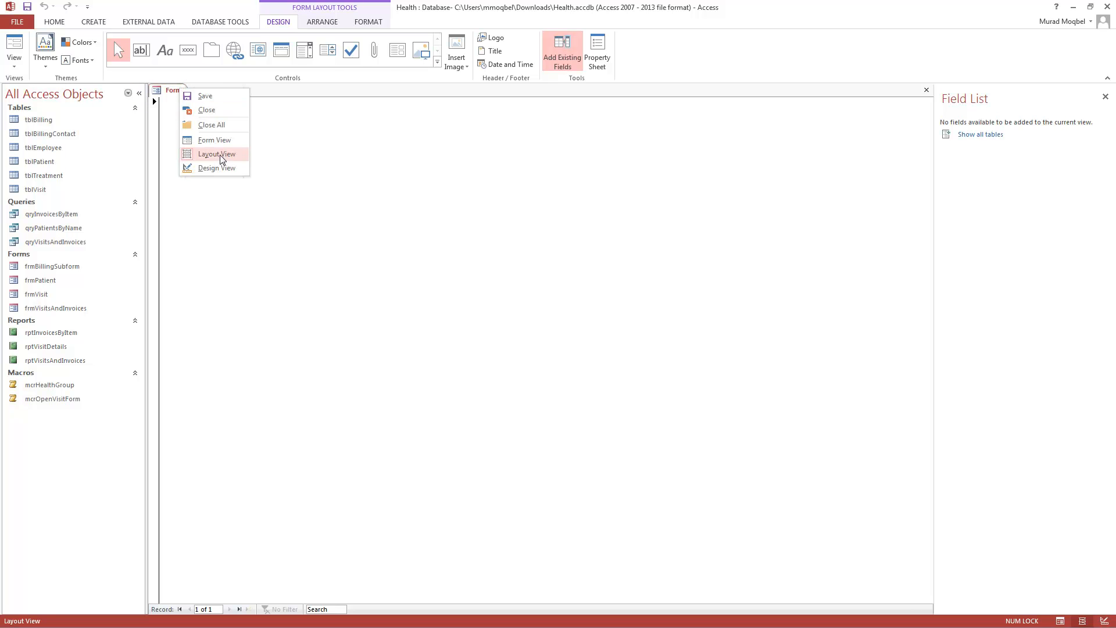
pyautogui.click(236, 165)
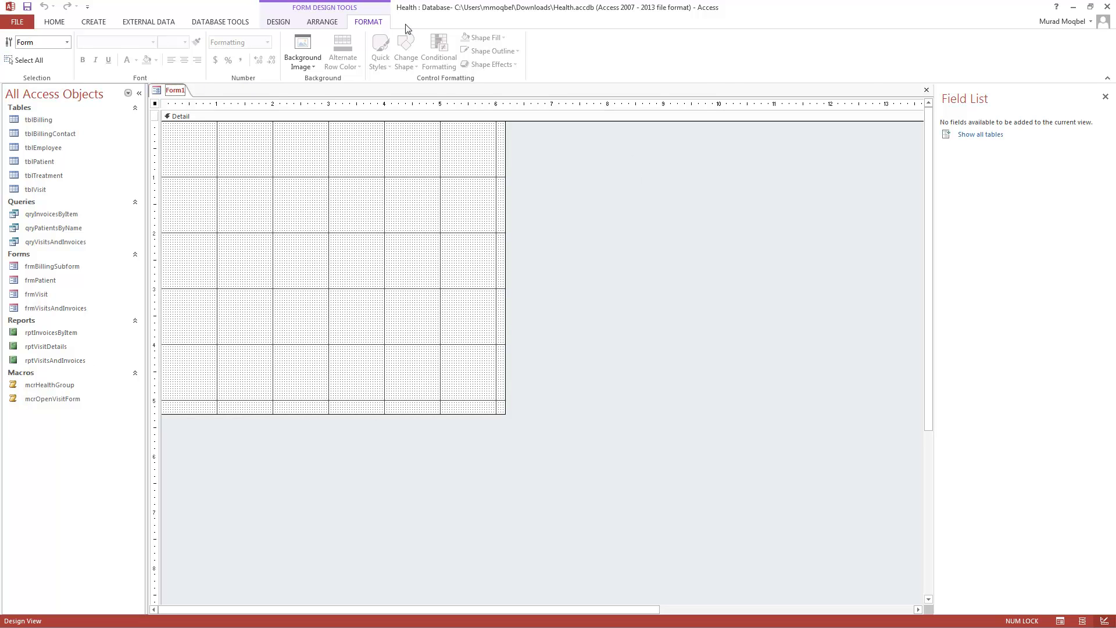
# Step: Show the form's property sheet and set the form's Caption to frmQueryList
pyautogui.click(275, 25)
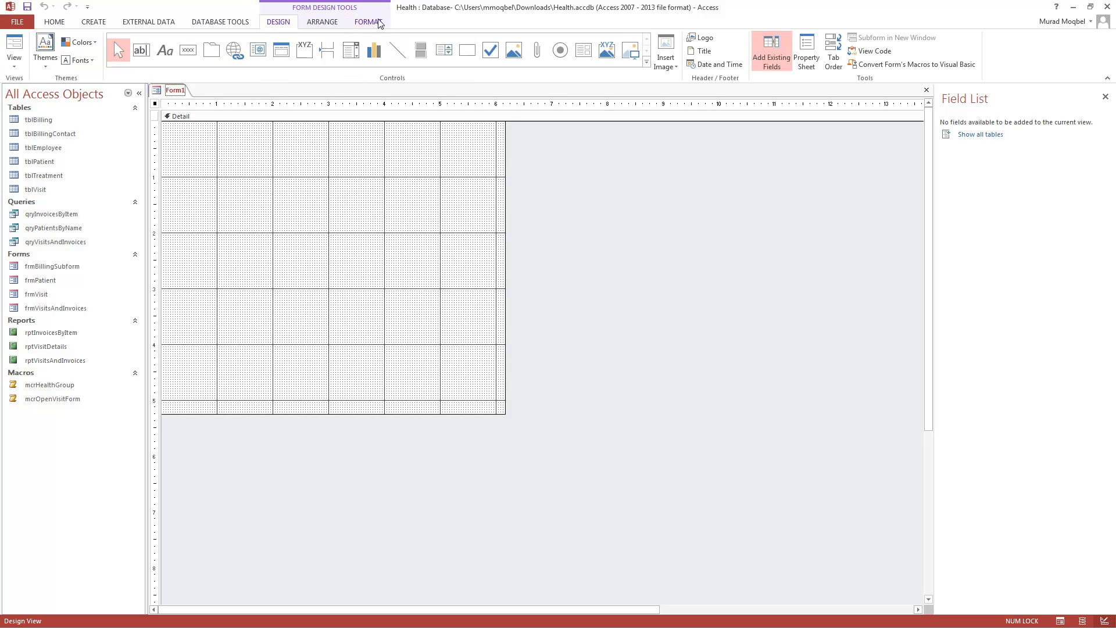
pyautogui.click(807, 58)
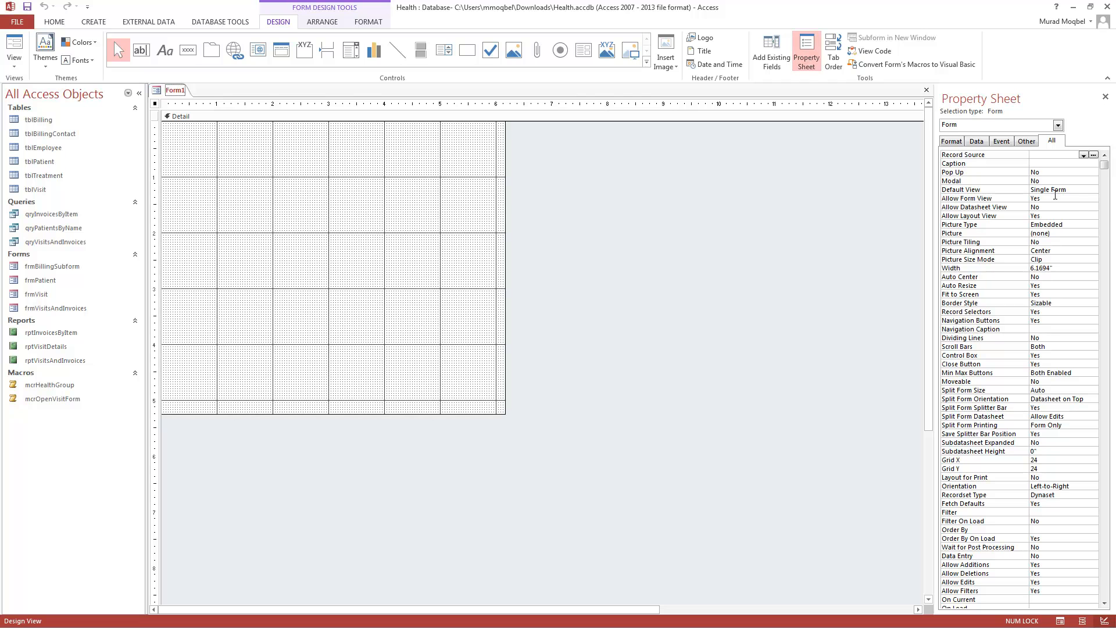
pyautogui.click(1058, 165)
pyautogui.write('frmQuer')
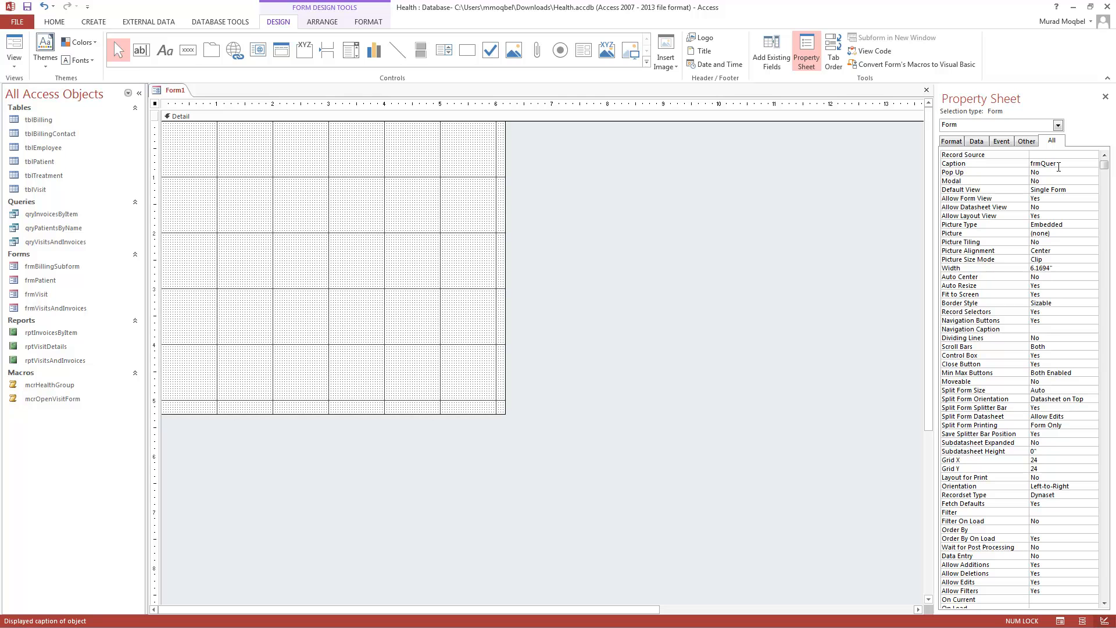
pyautogui.write('yList')
# Step: Set the form's Record Selectors, Navigation Buttons and Close Button properties to No
pyautogui.click(155, 105)
pyautogui.click(1048, 312)
pyautogui.click(1093, 313)
pyautogui.click(1076, 327)
pyautogui.click(1065, 321)
pyautogui.click(1093, 321)
pyautogui.click(1073, 337)
pyautogui.click(1052, 365)
pyautogui.click(1093, 364)
pyautogui.click(1071, 385)
# Step: Set the form's Shortcut Menu property to No
pyautogui.click(953, 141)
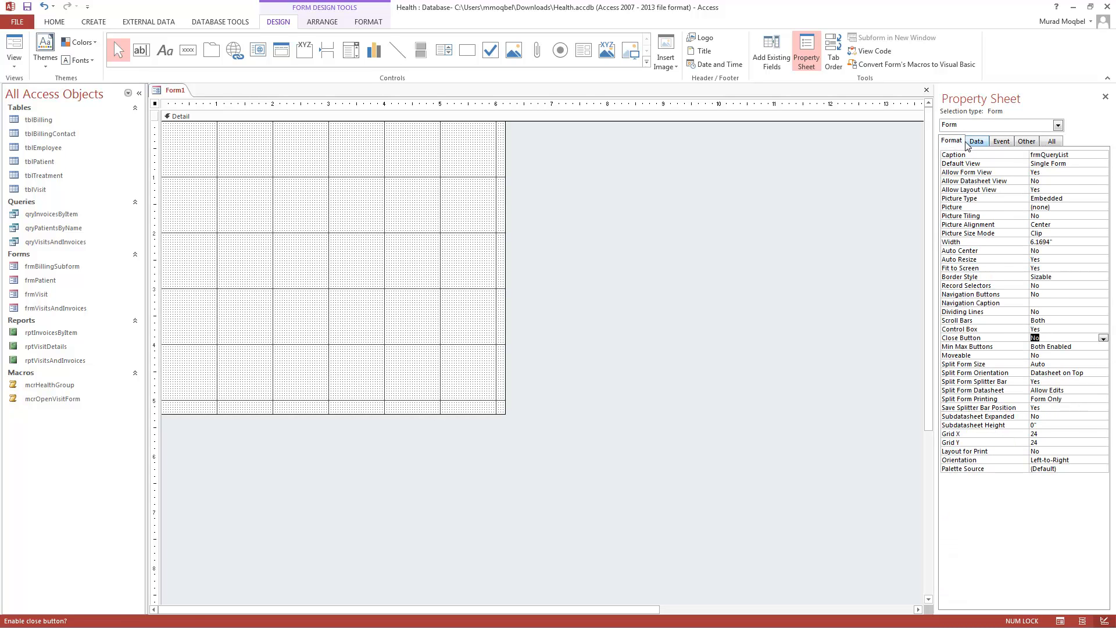
pyautogui.click(978, 144)
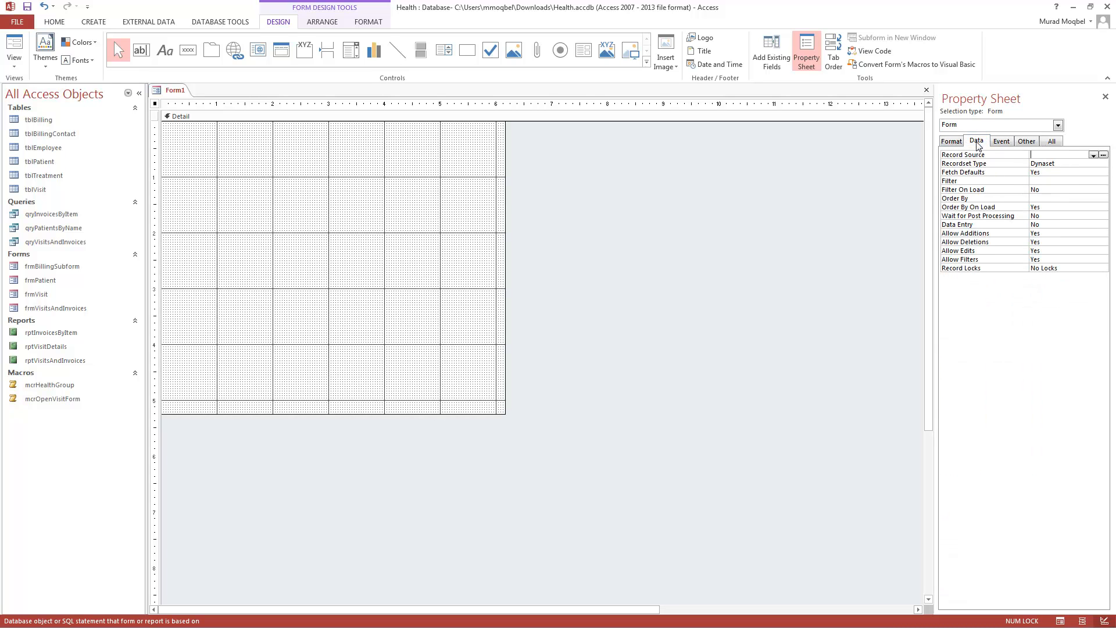
pyautogui.click(1026, 141)
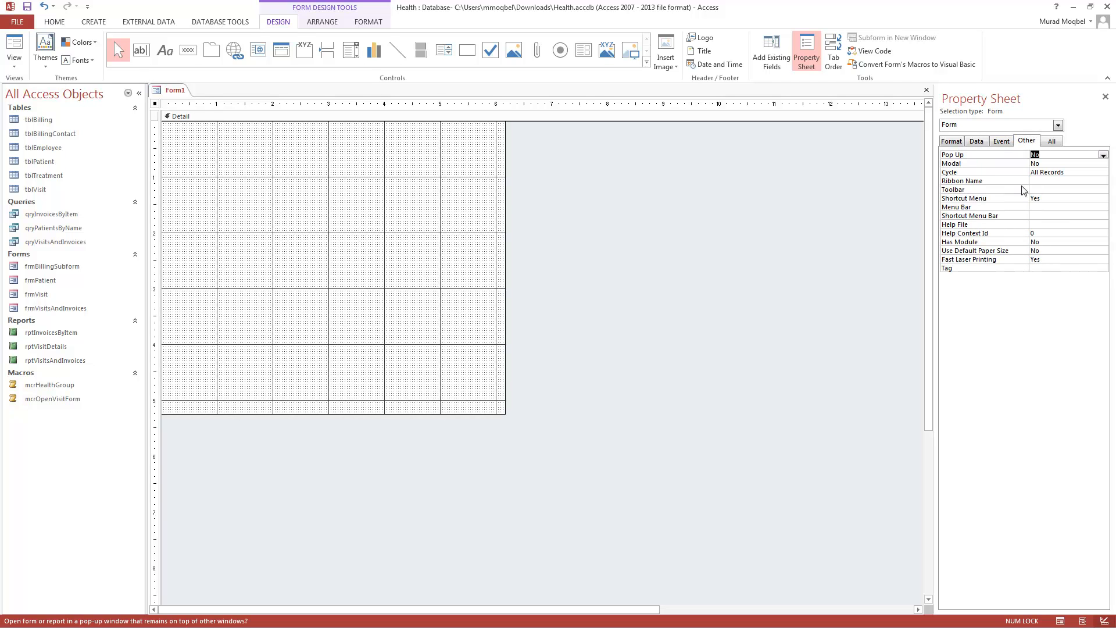
pyautogui.click(1047, 199)
pyautogui.click(1103, 199)
pyautogui.click(1052, 216)
pyautogui.click(1050, 197)
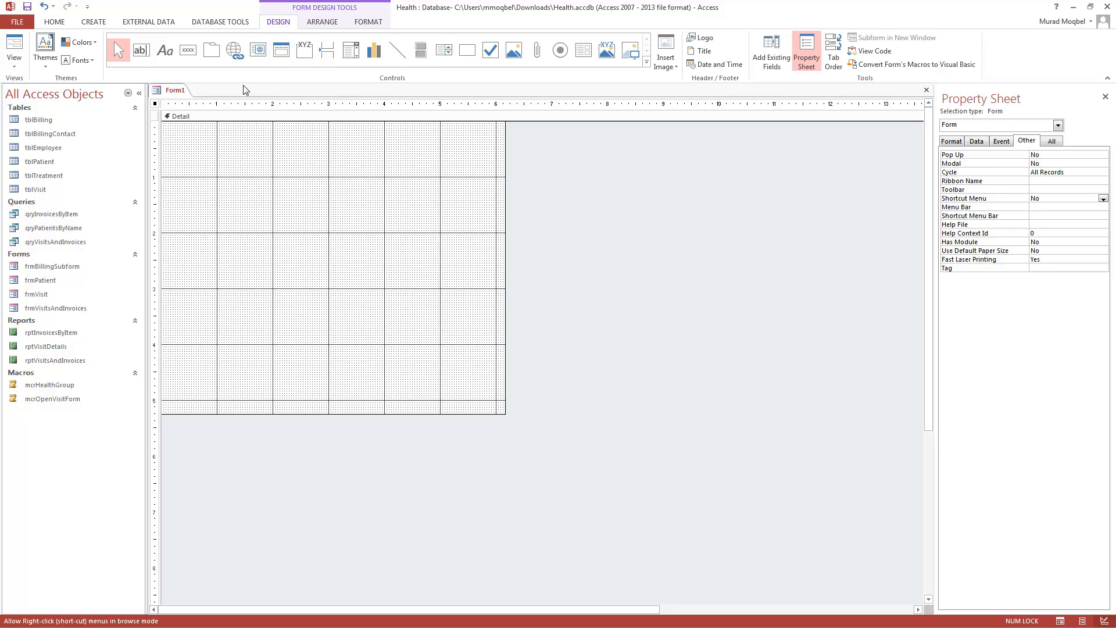
# Step: Draw an unbound list box about 1.9 by 1.1 inches in the upper middle of the Detail section, without using the wizard
pyautogui.click(451, 54)
pyautogui.moveTo(259, 181); pyautogui.dragTo(365, 240)
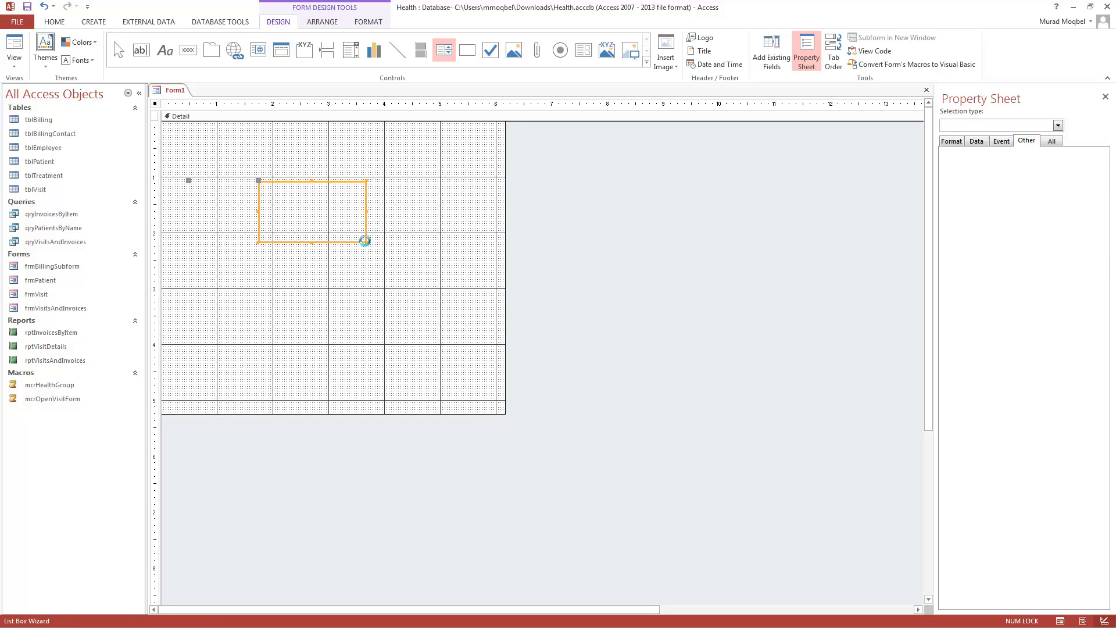
pyautogui.click(527, 326)
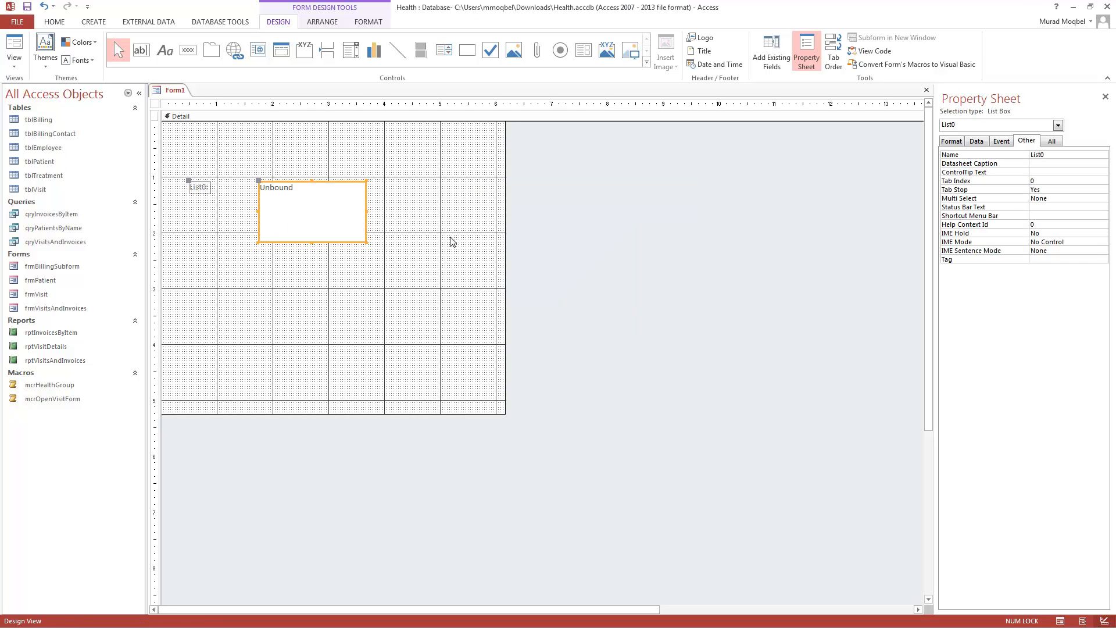
# Step: Move the list box's label directly above the list box, aligned with its left edge
pyautogui.click(208, 189)
pyautogui.click(209, 191)
pyautogui.click(213, 192)
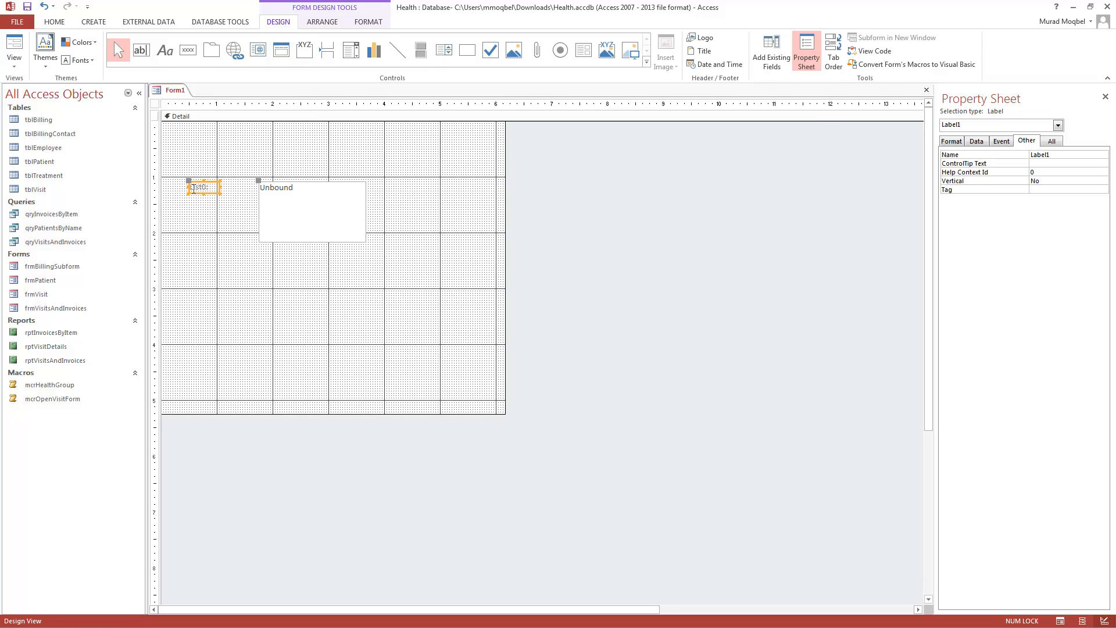
pyautogui.click(189, 182)
pyautogui.moveTo(189, 182); pyautogui.dragTo(260, 165)
pyautogui.click(288, 193)
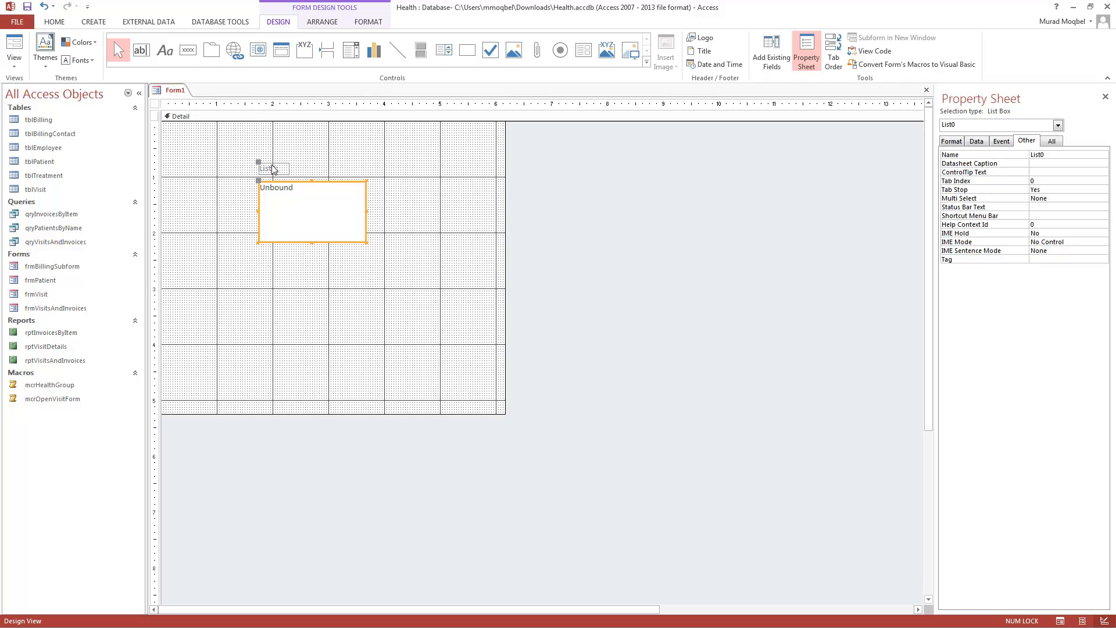
# Step: Change the text of the list box's label to "Available Queries"
pyautogui.click(271, 168)
pyautogui.doubleClick(271, 169)
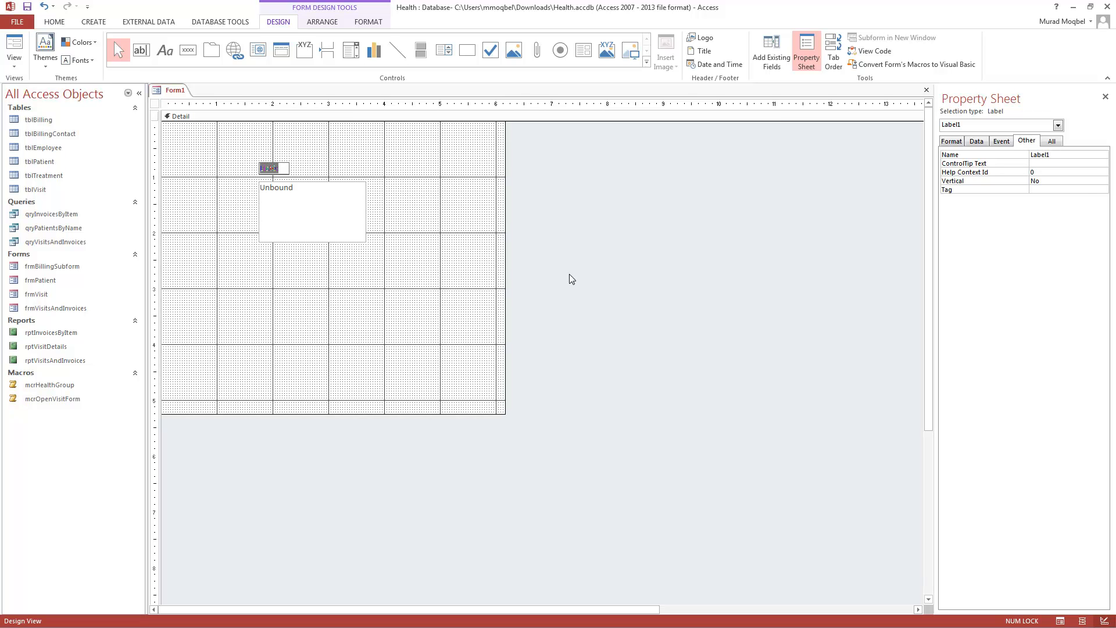
pyautogui.write('Available Queries')
pyautogui.click(418, 186)
pyautogui.click(312, 166)
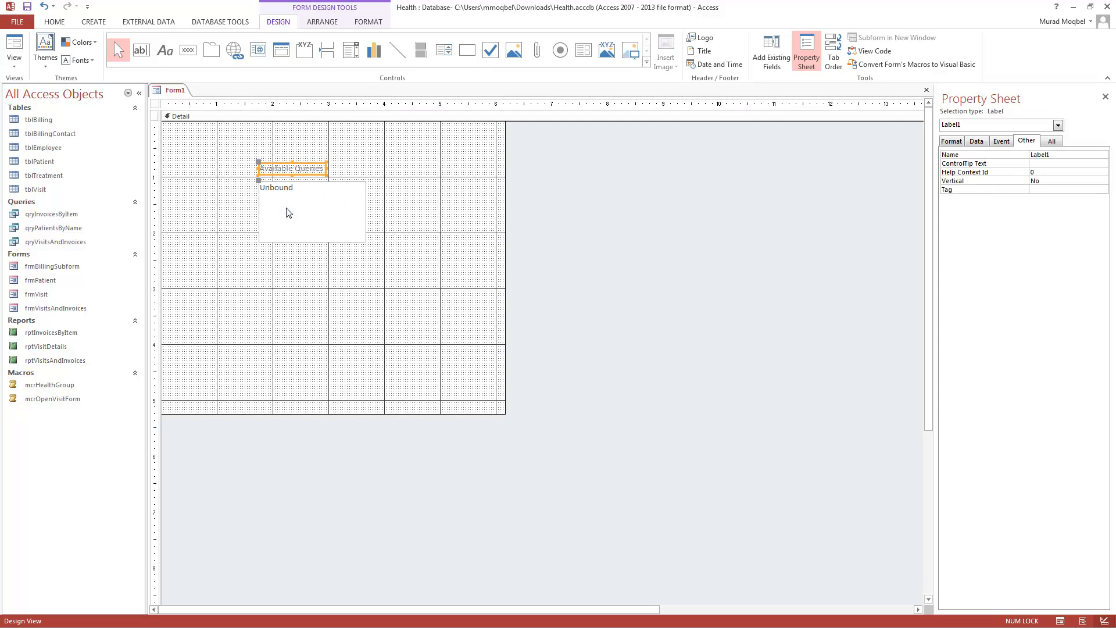
# Step: Rename the list box control as lstQueryList
pyautogui.click(347, 228)
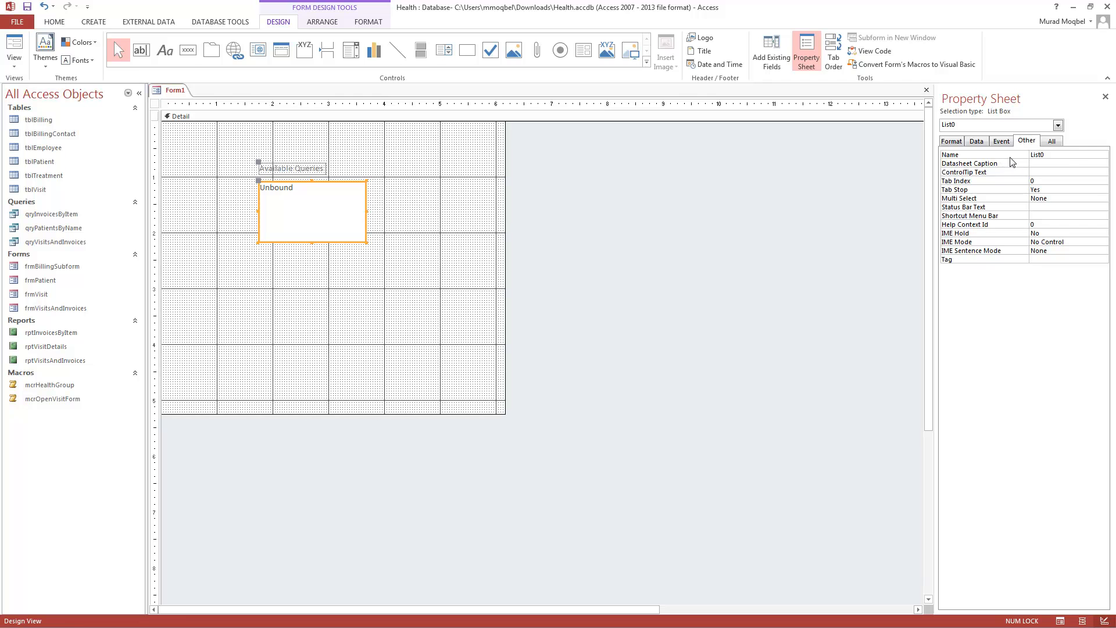
pyautogui.moveTo(1048, 154); pyautogui.dragTo(938, 146)
pyautogui.write('lst')
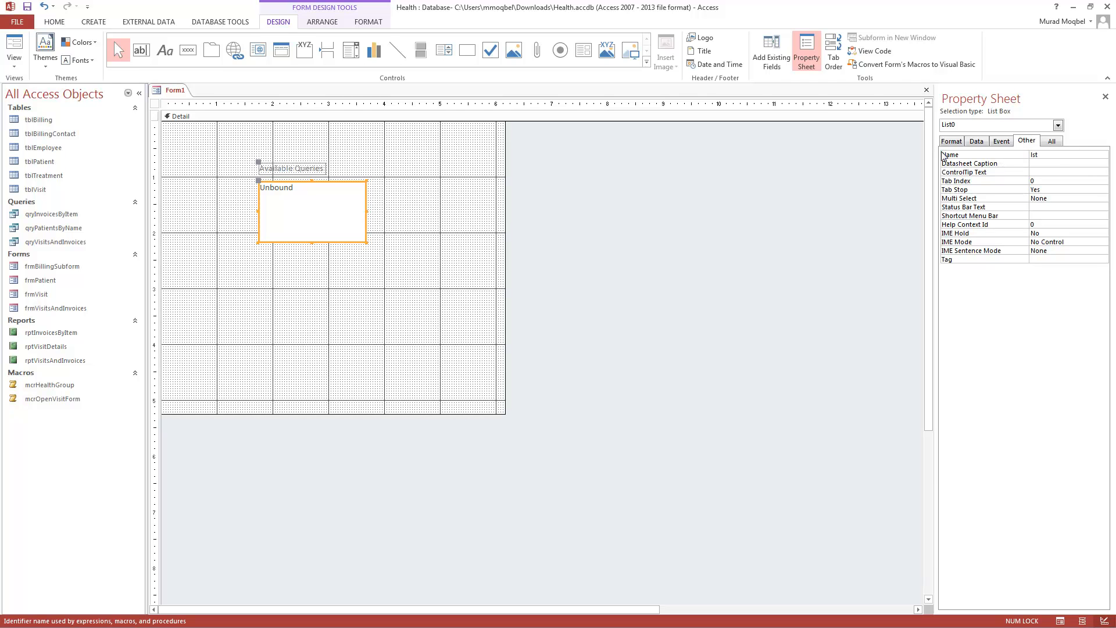
pyautogui.write('yQueryList')
pyautogui.click(366, 205)
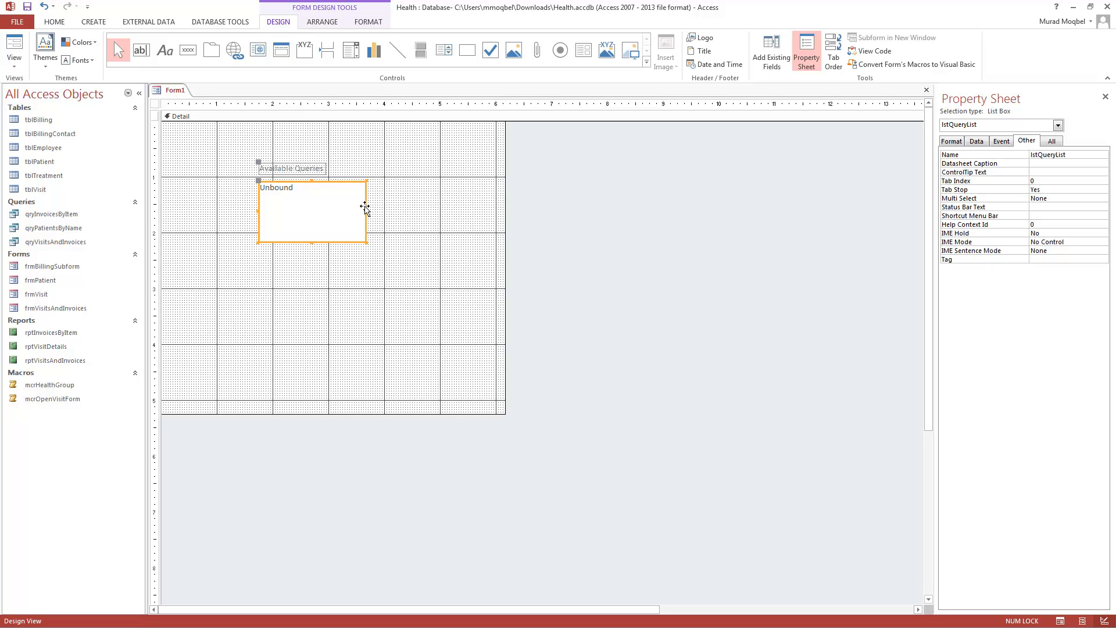
# Step: Set the list box's Row Source to SELECT [Name] FROM MSysObjects WHERE [Type]=5 And Left([Name],1)<>"~" ORDER BY [Name];
pyautogui.click(977, 141)
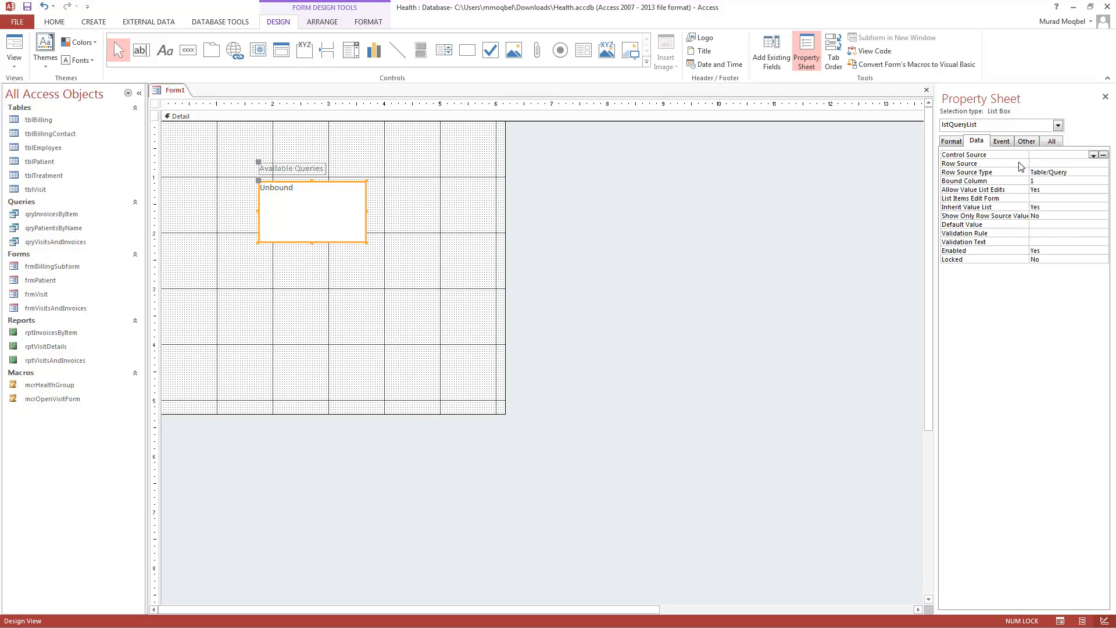
pyautogui.click(1036, 163)
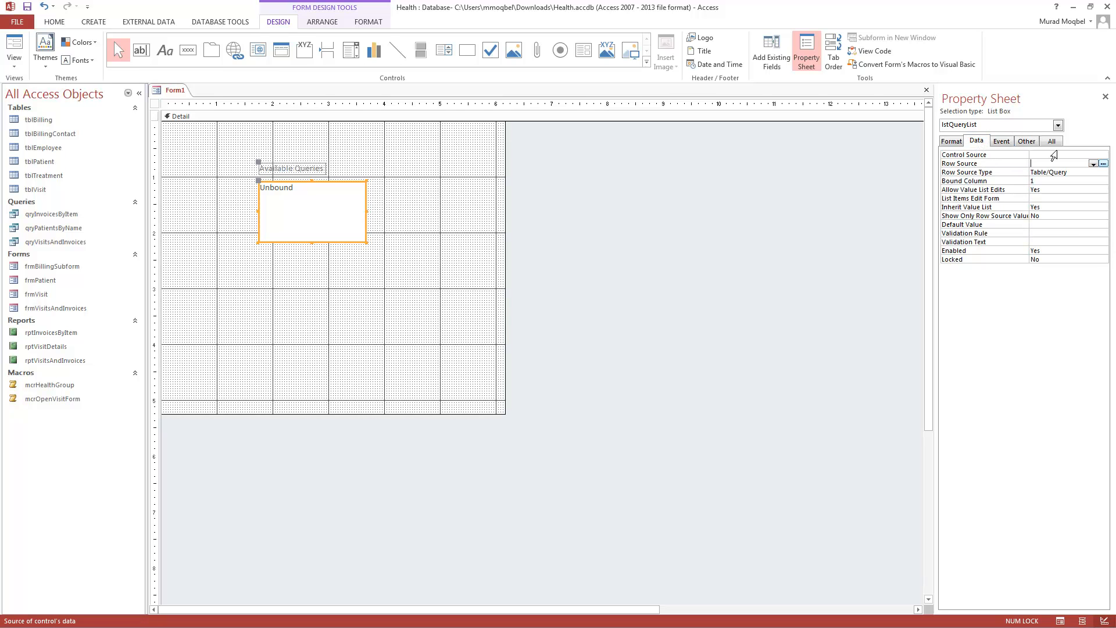
pyautogui.rightClick(1044, 162)
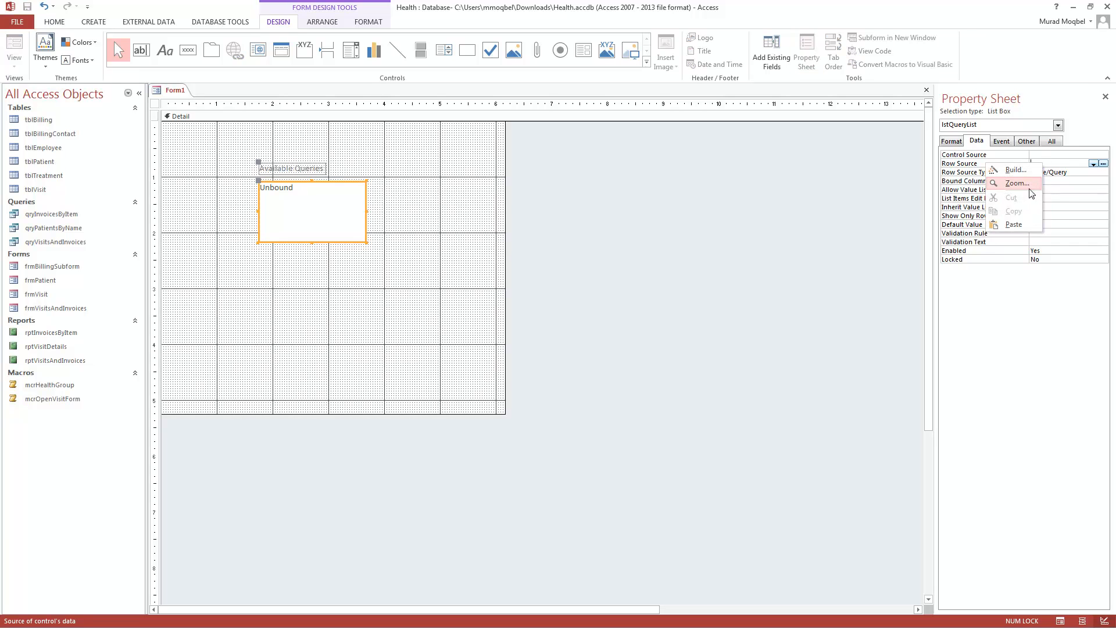
pyautogui.click(1030, 184)
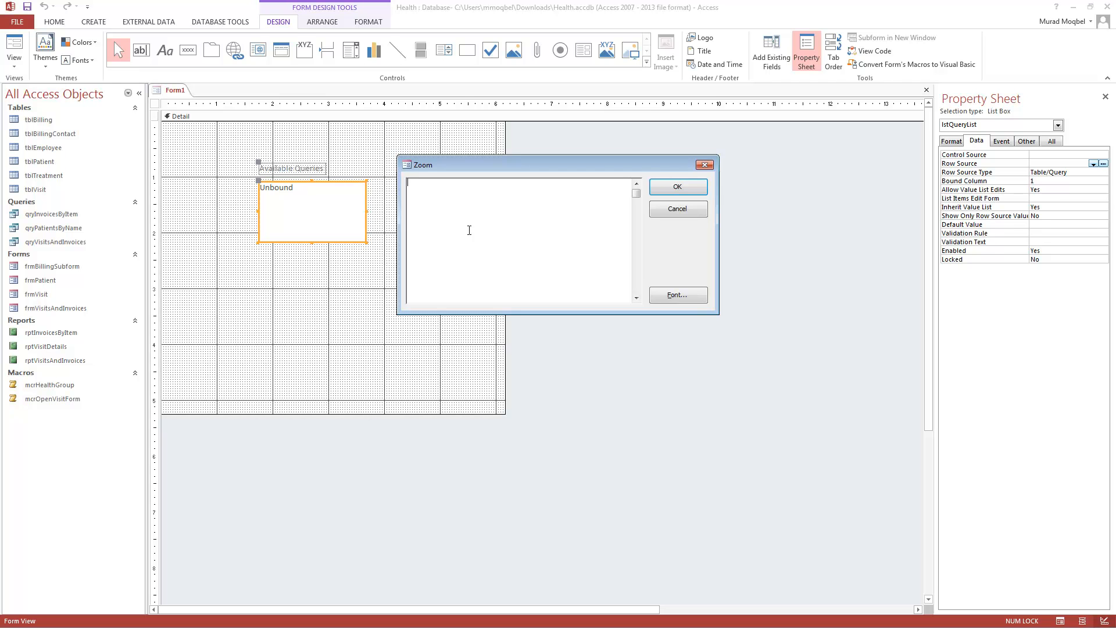
pyautogui.write('SELECT [Name] FROM MSysObjects WHERE [Type]=5 And Left([Name],1)<>"~" ORDER BY [Name];')
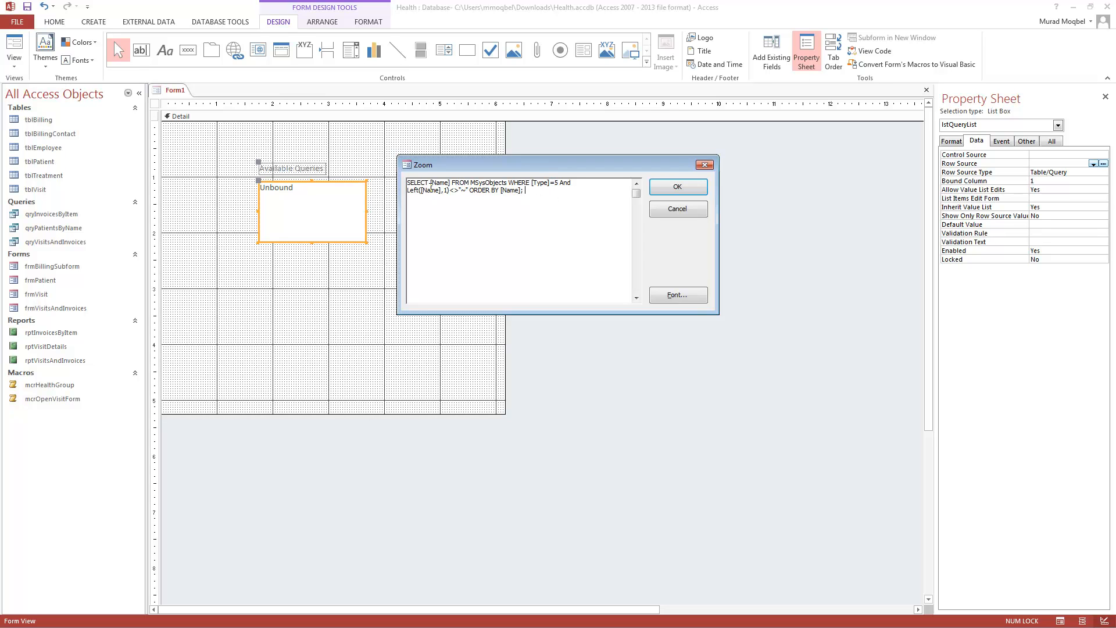
pyautogui.doubleClick(466, 190)
pyautogui.click(466, 194)
pyautogui.click(676, 186)
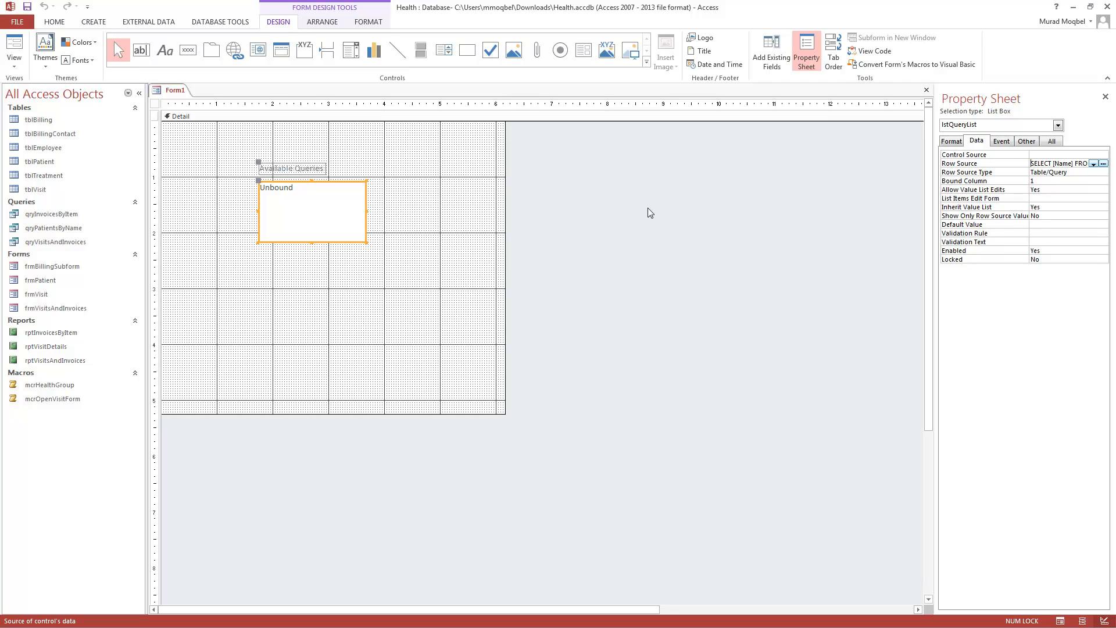
# Step: Draw a command button about 1.1 by 0.4 inches below the left part of the list box, without using the wizard
pyautogui.click(188, 50)
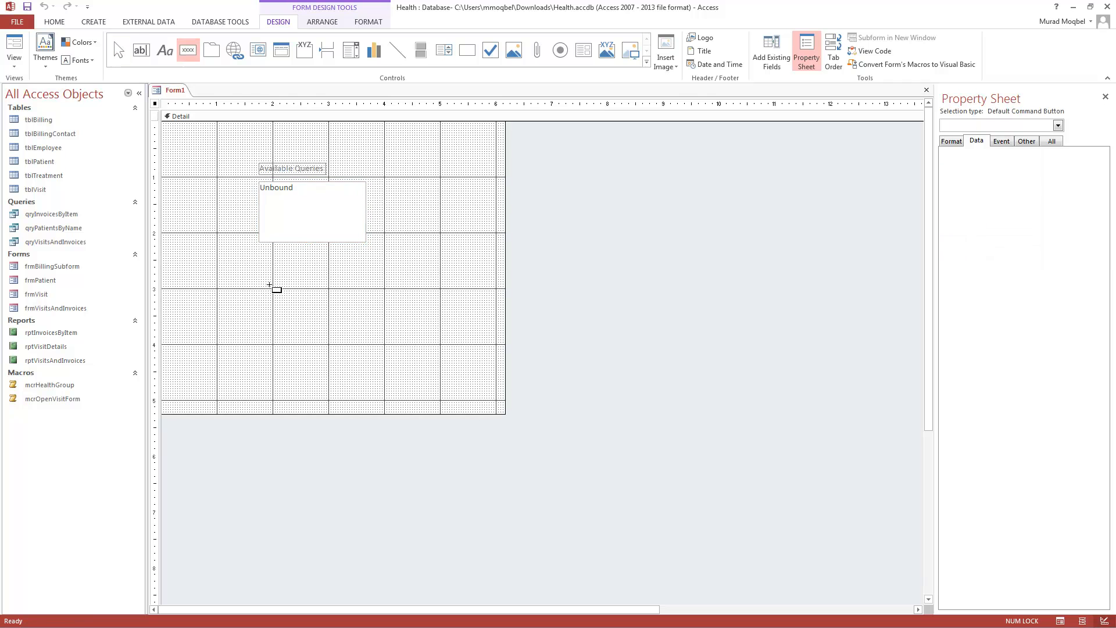
pyautogui.moveTo(250, 256); pyautogui.dragTo(309, 279)
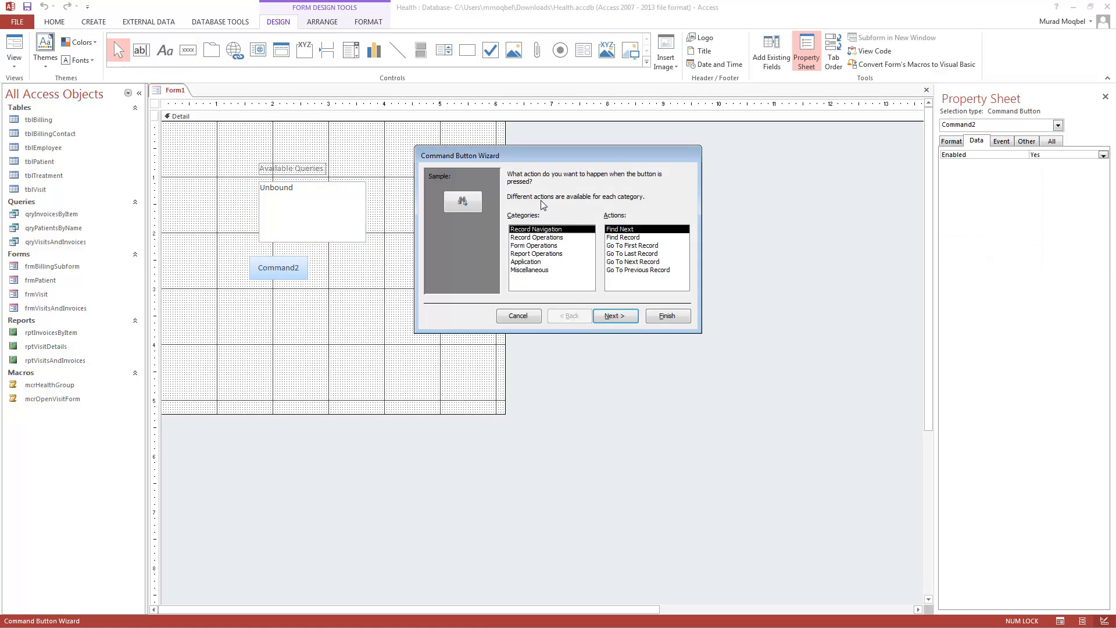
pyautogui.click(524, 316)
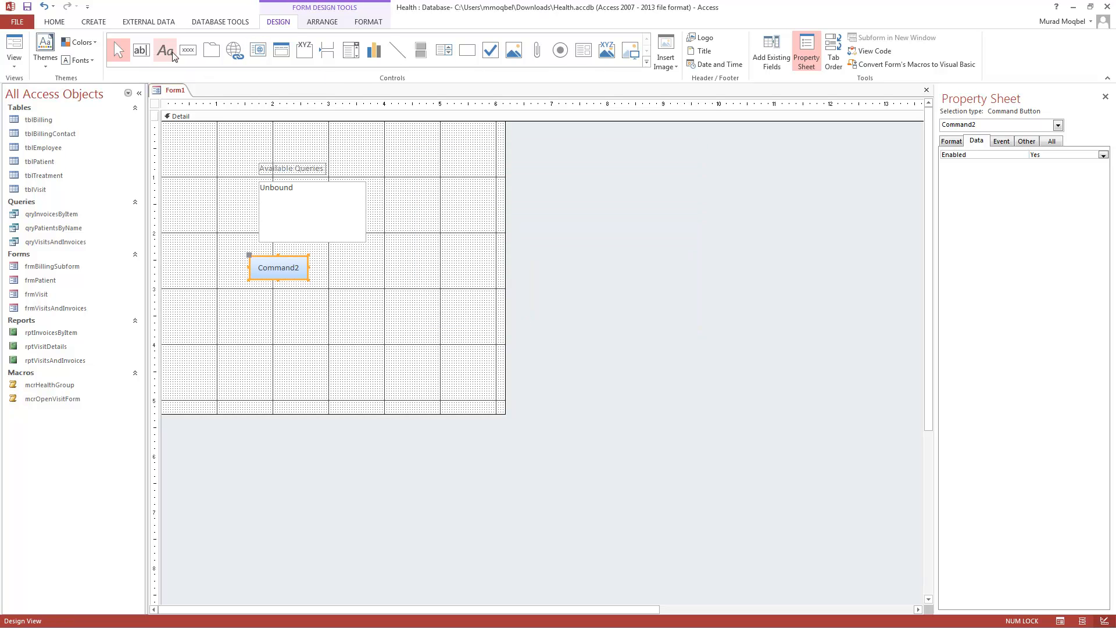
# Step: Draw a second command button of similar size to the right of the first, without the wizard, and align it level with the first
pyautogui.click(188, 50)
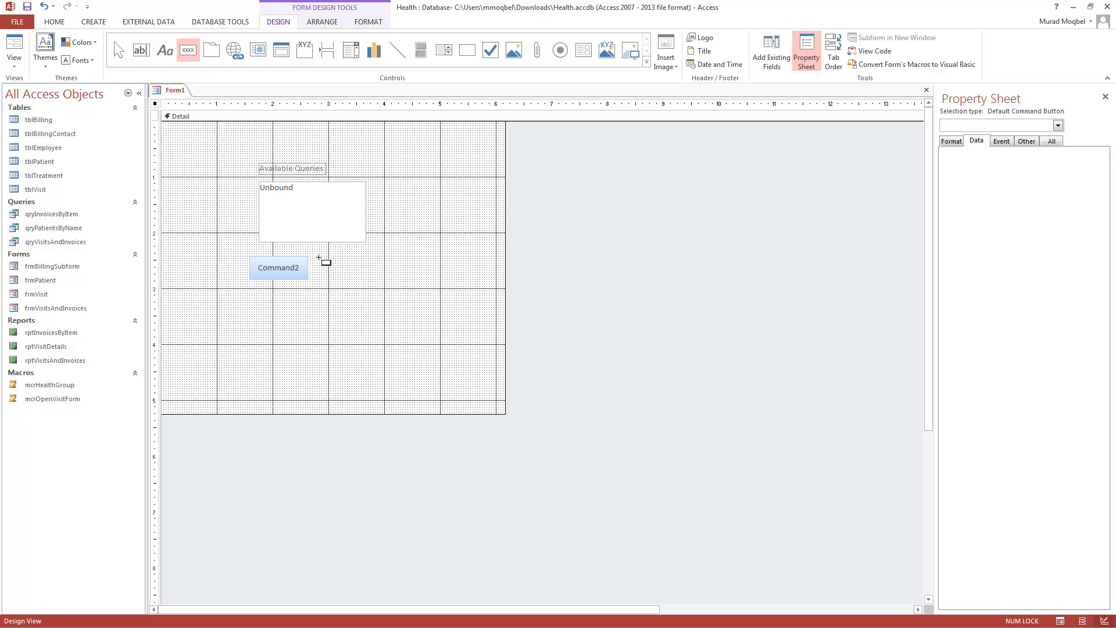
pyautogui.moveTo(321, 259); pyautogui.dragTo(382, 282)
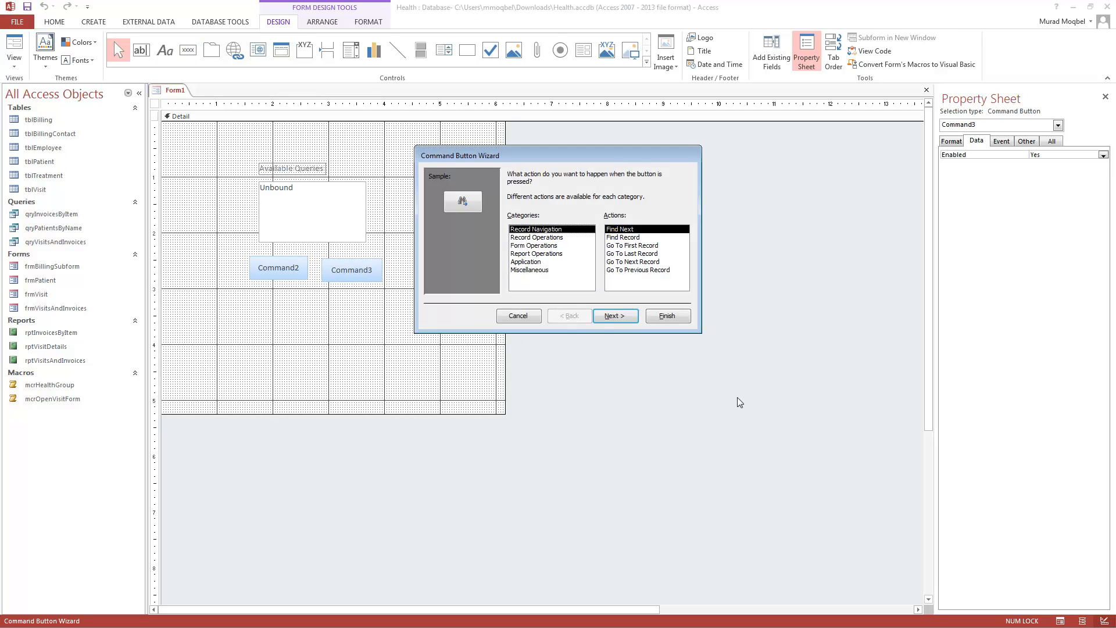
pyautogui.click(519, 317)
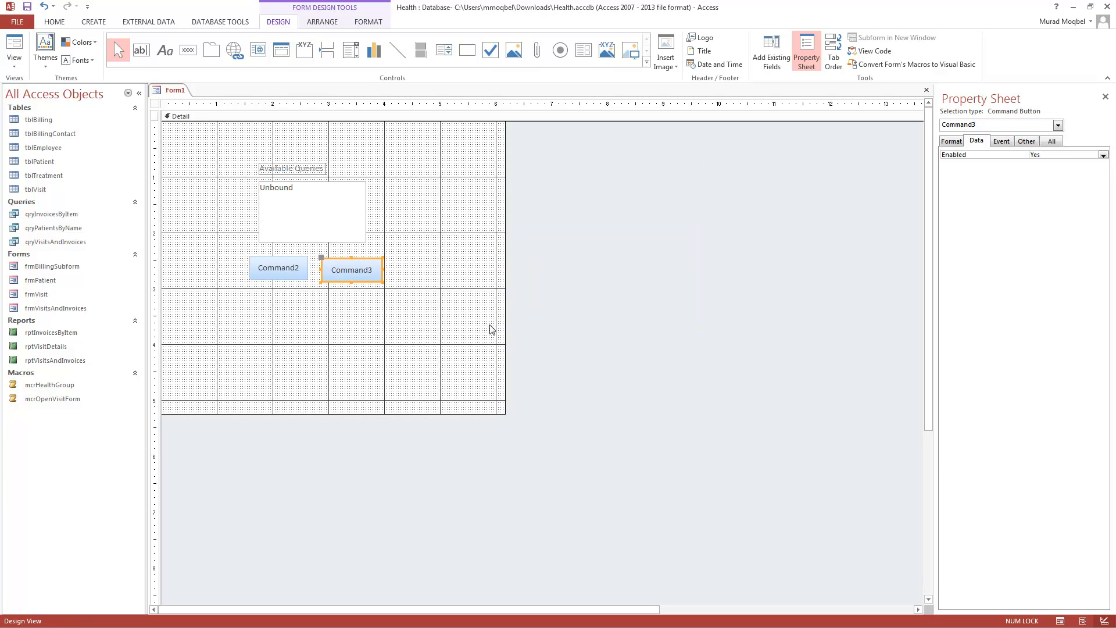
pyautogui.click(416, 295)
pyautogui.click(370, 276)
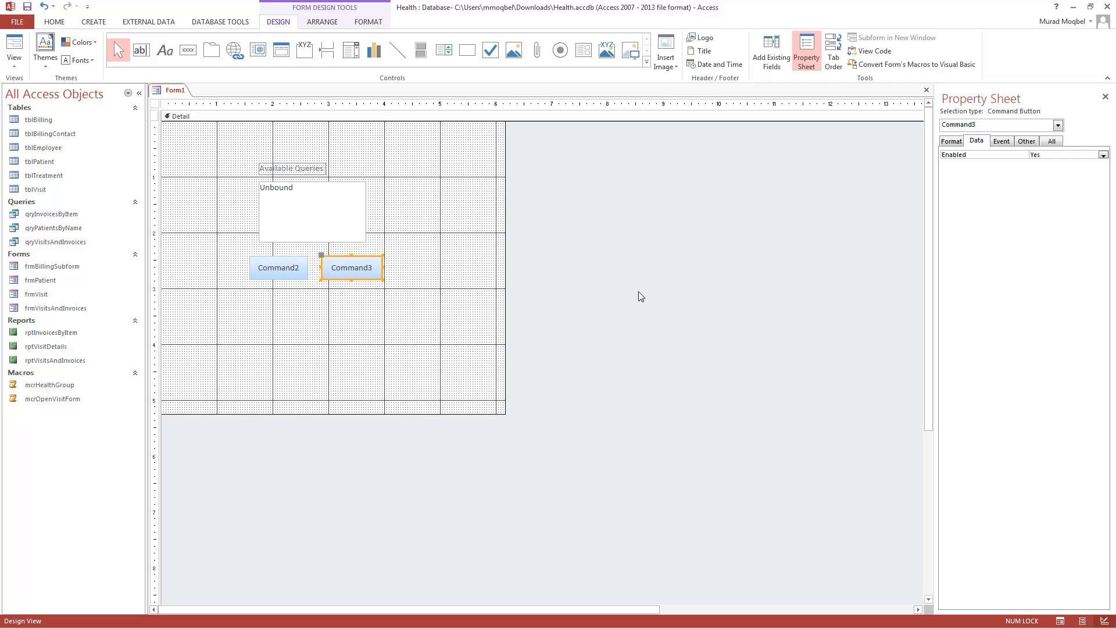
pyautogui.click(415, 313)
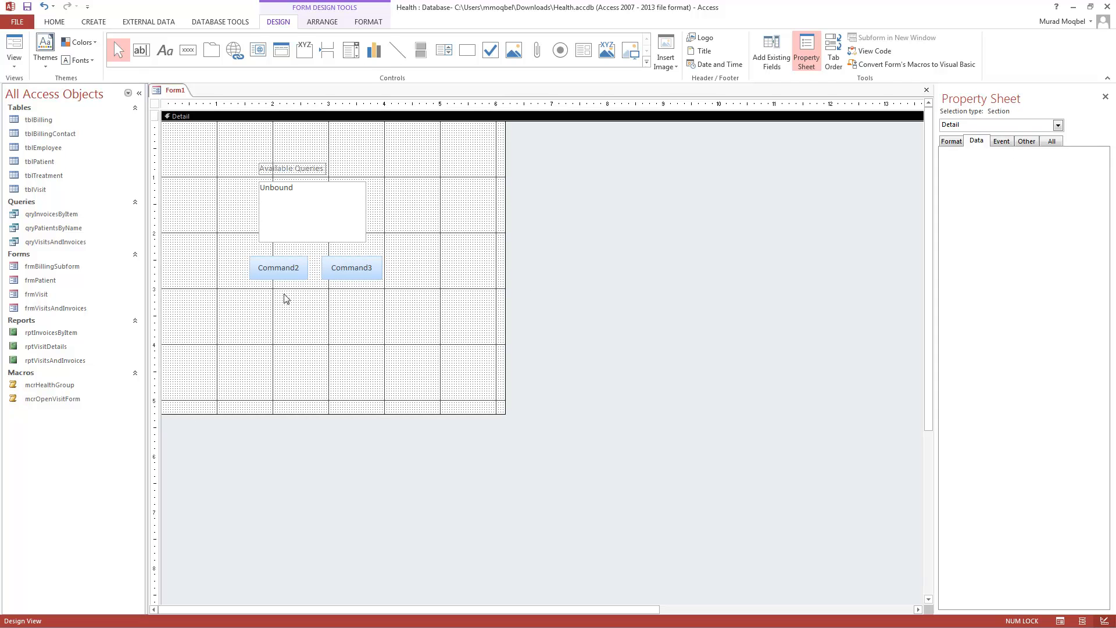
# Step: Set the caption of the first command button, below the left part of the list box, to Preview
pyautogui.click(282, 273)
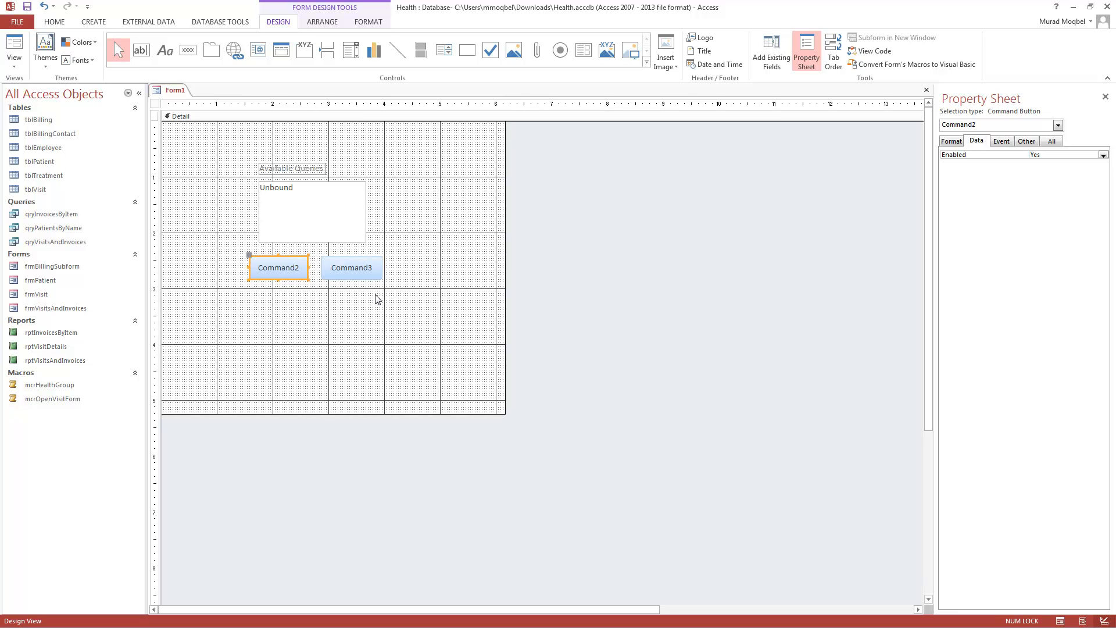
pyautogui.click(957, 141)
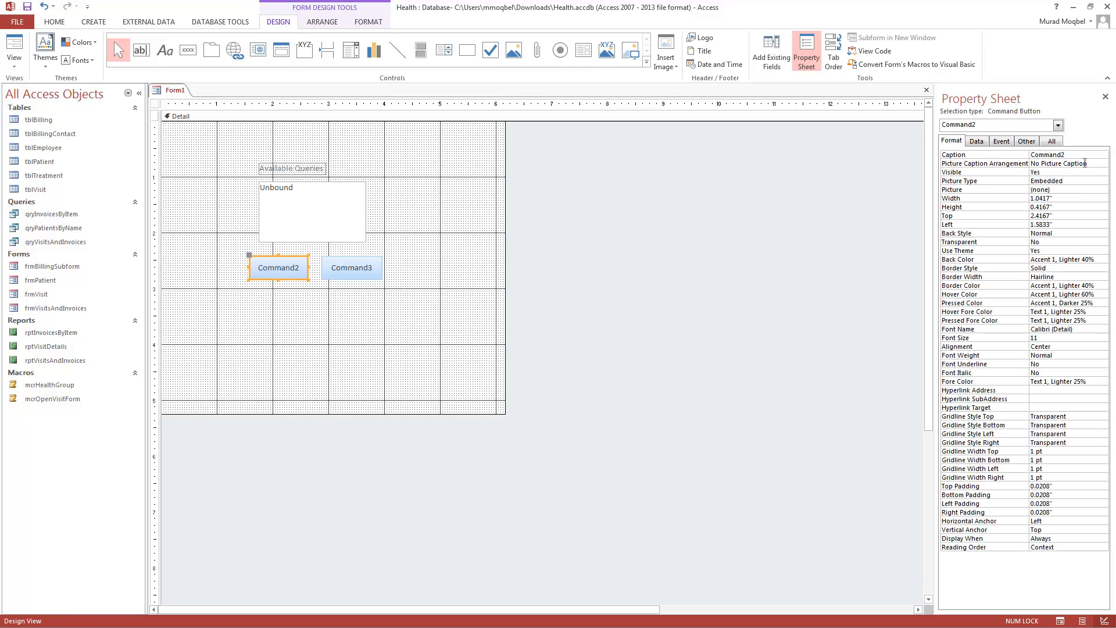
pyautogui.click(1083, 155)
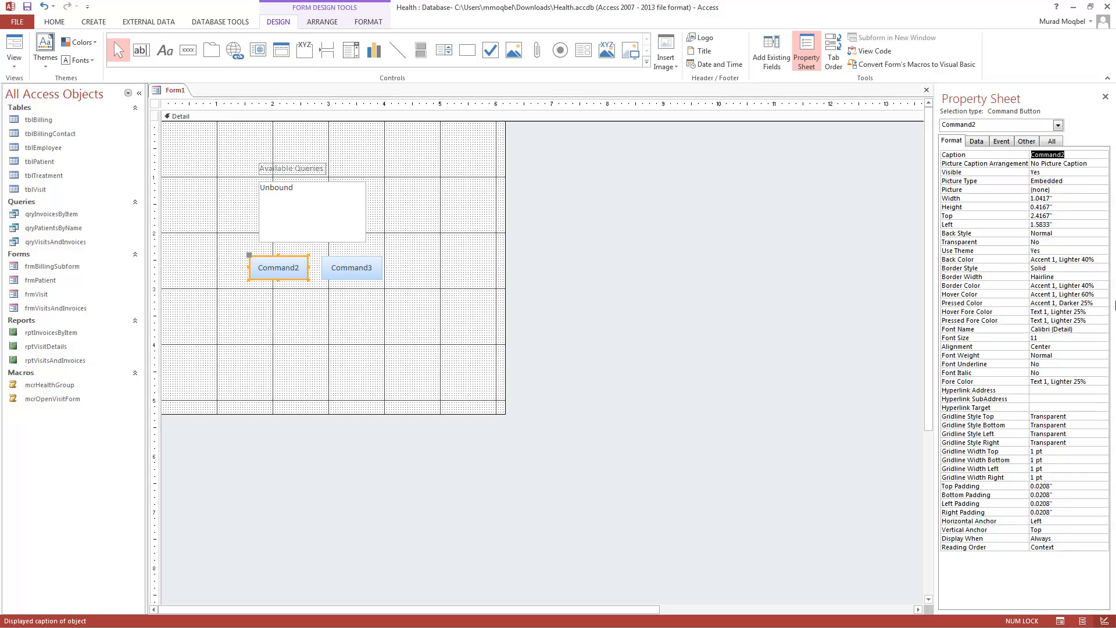
pyautogui.write('Preview')
pyautogui.click(272, 273)
pyautogui.click(283, 293)
pyautogui.click(284, 272)
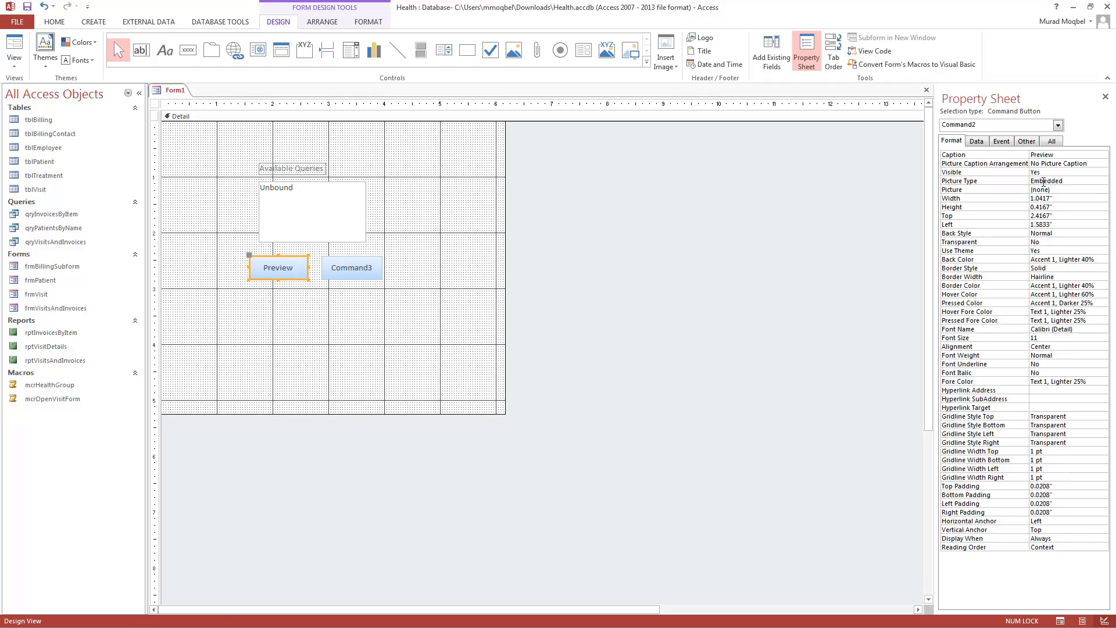
# Step: Assign the built-in Preview picture to the Preview command button
pyautogui.click(1066, 192)
pyautogui.click(1103, 191)
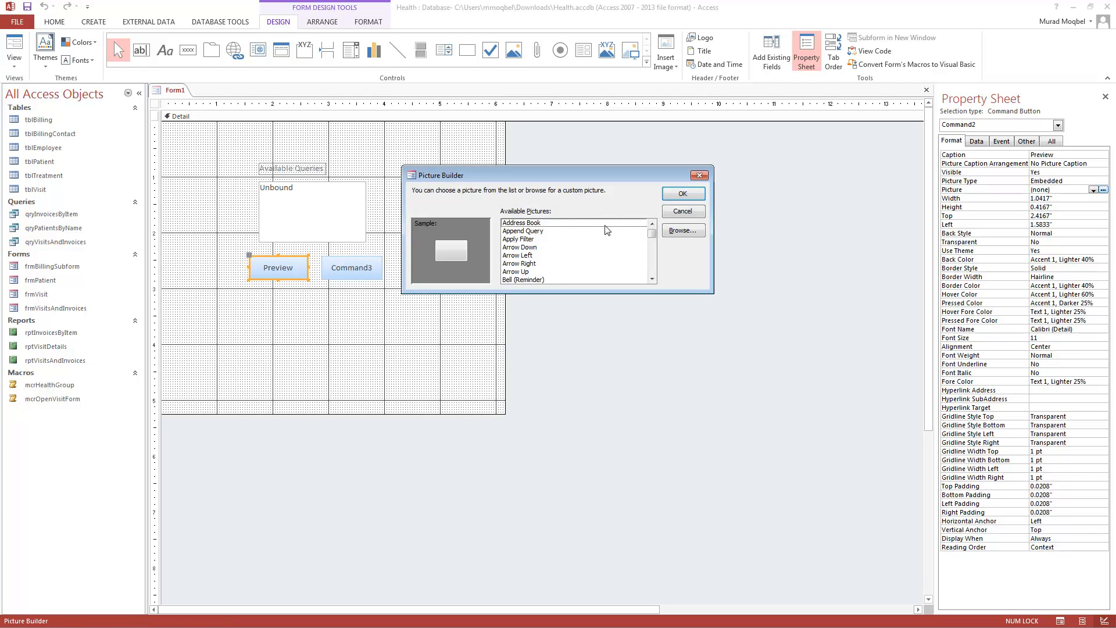
pyautogui.moveTo(652, 233); pyautogui.dragTo(649, 249)
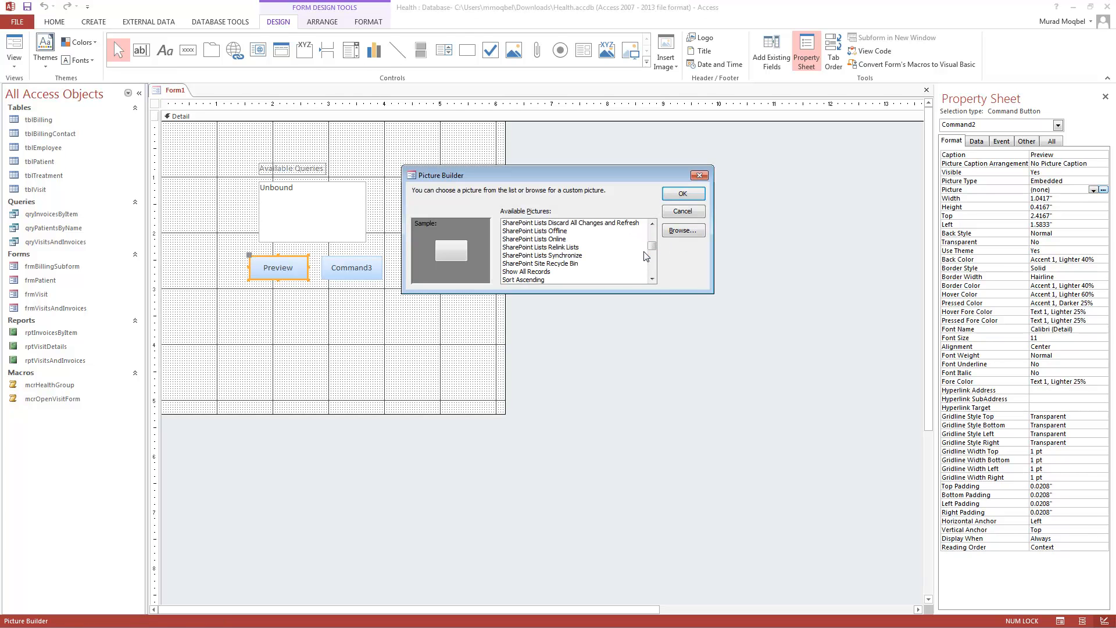
pyautogui.scroll(8, 593, 273)
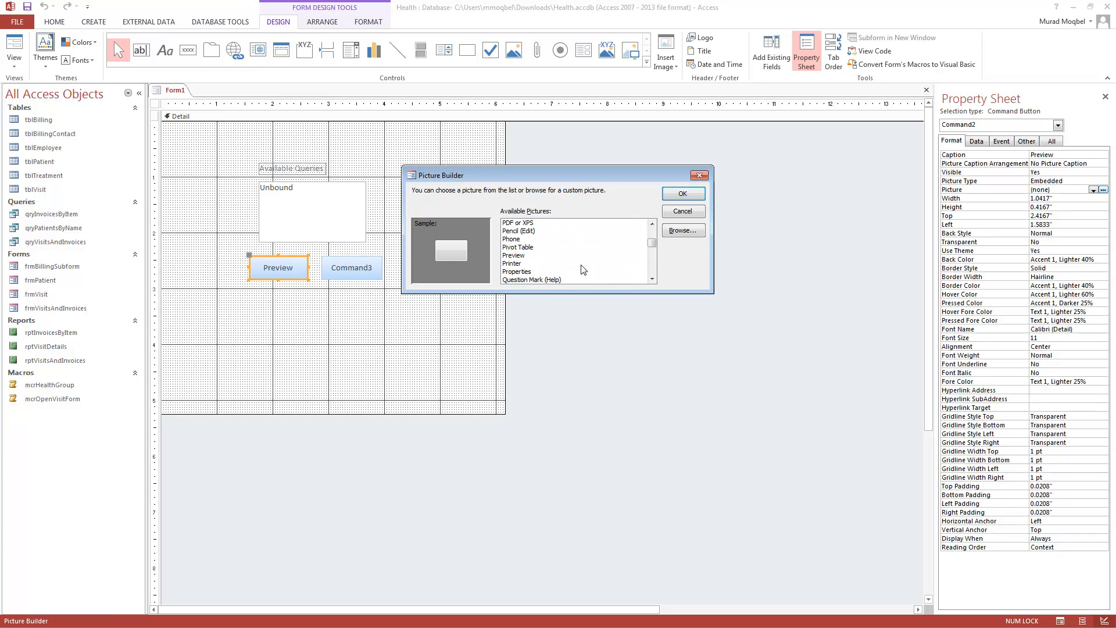
pyautogui.scroll(-2, 562, 279)
pyautogui.click(527, 265)
pyautogui.click(684, 194)
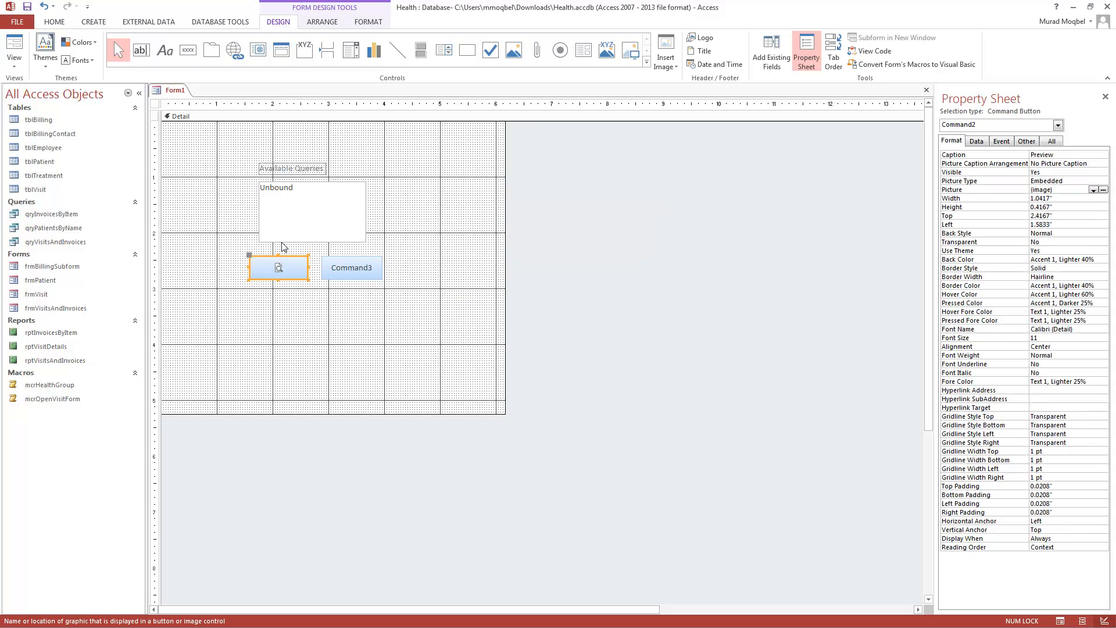
# Step: Set the Preview button's Picture Caption Arrangement to Bottom
pyautogui.click(1087, 164)
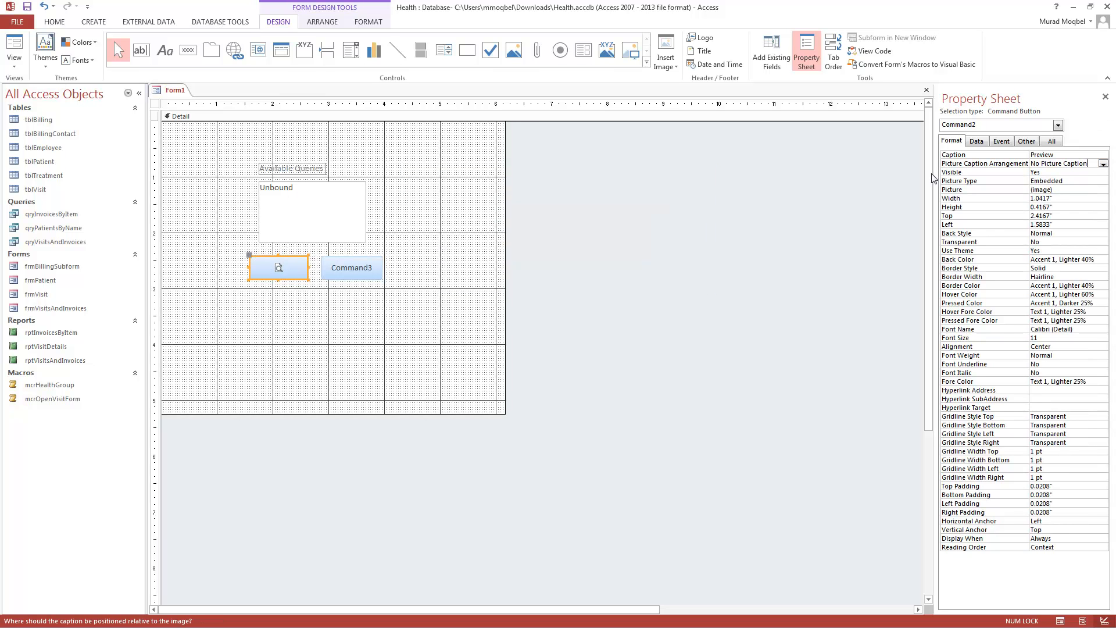
pyautogui.click(1103, 164)
pyautogui.click(1056, 198)
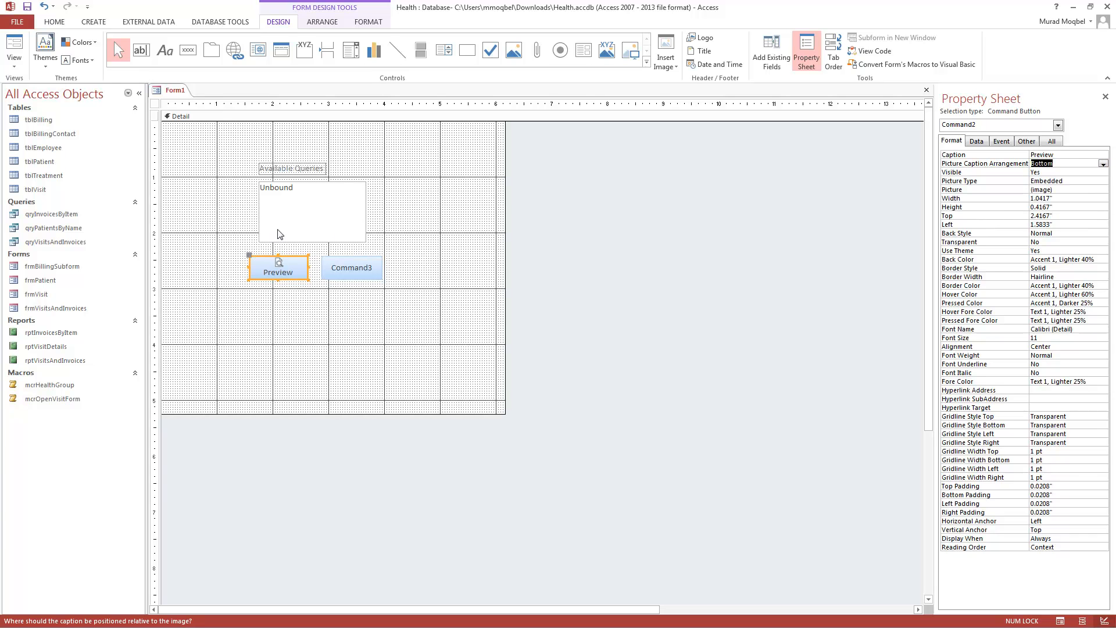
pyautogui.click(300, 319)
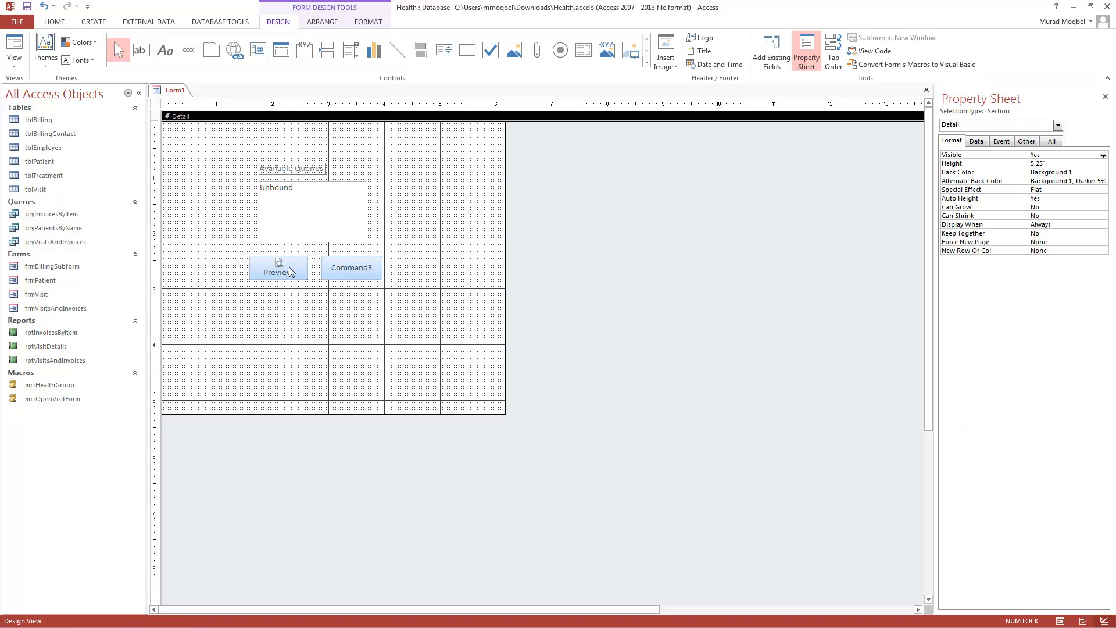
# Step: Set the caption of the second command button, beside the Preview button, to Display
pyautogui.click(377, 265)
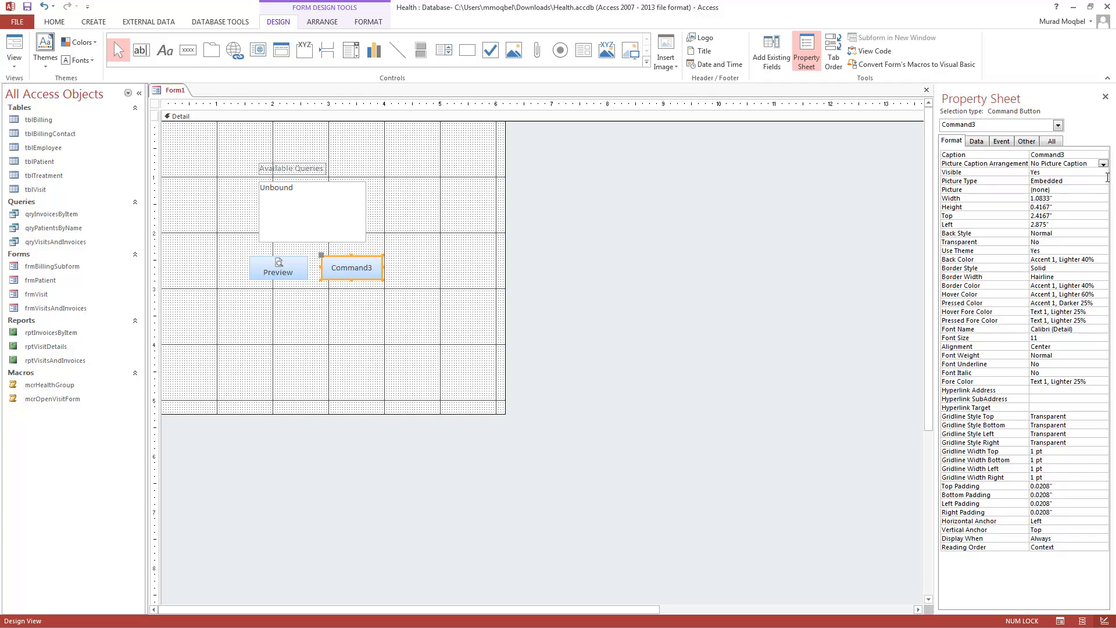
pyautogui.moveTo(1073, 156); pyautogui.dragTo(844, 119)
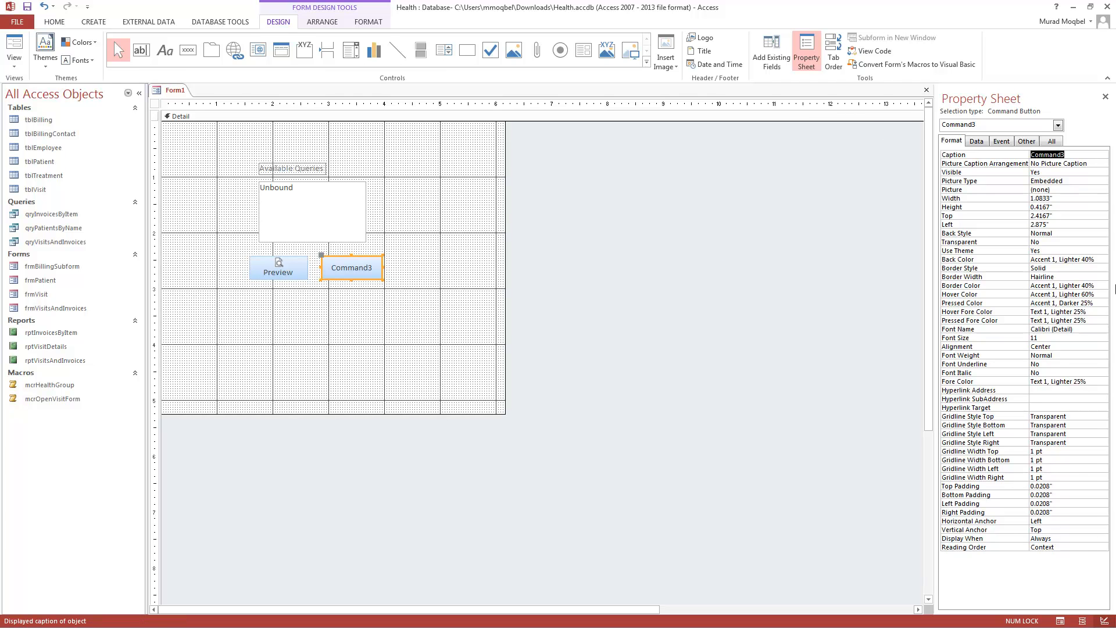
pyautogui.write('Diplay')
pyautogui.click(1037, 156)
pyautogui.write('s')
# Step: Assign the built-in MS Access Query picture to the Display command button
pyautogui.click(1075, 189)
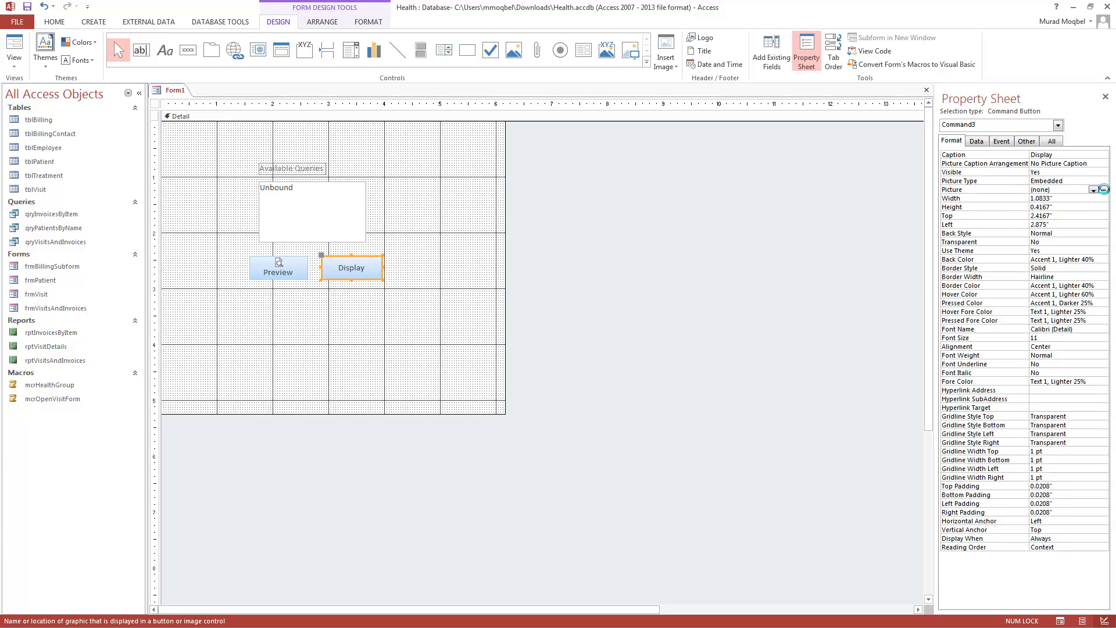
pyautogui.click(1104, 190)
pyautogui.scroll(-10, 540, 262)
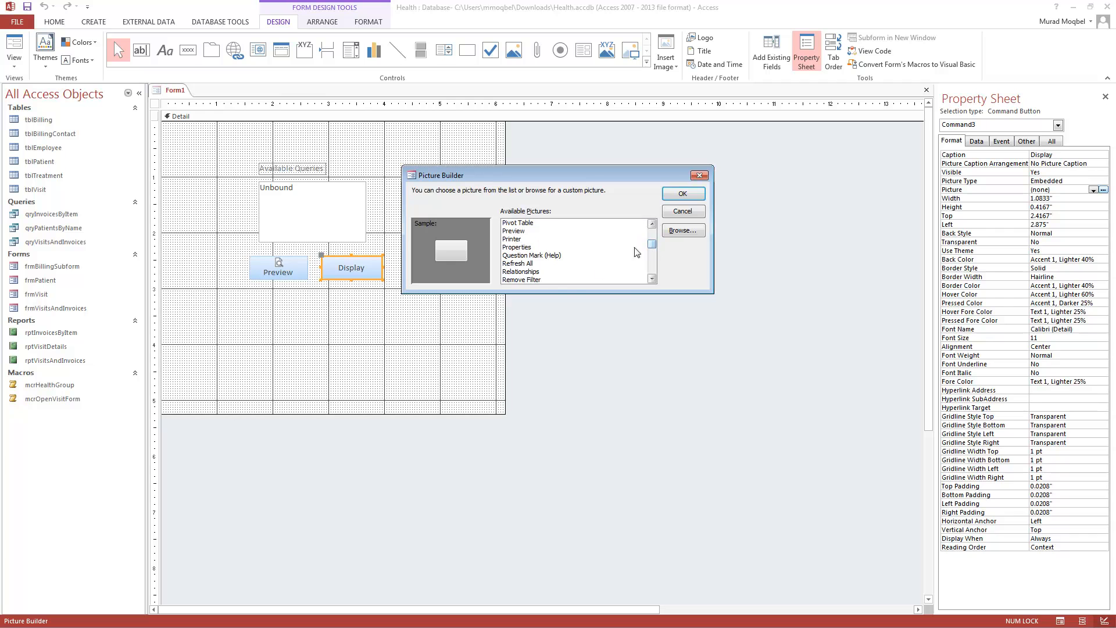
pyautogui.scroll(5, 539, 267)
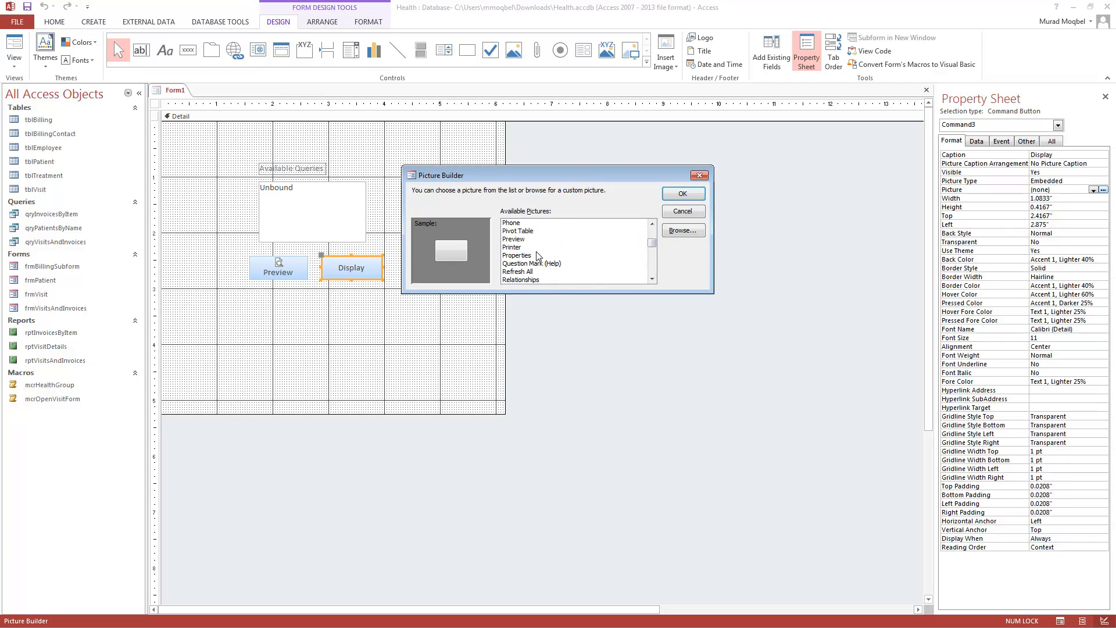
pyautogui.scroll(1, 538, 256)
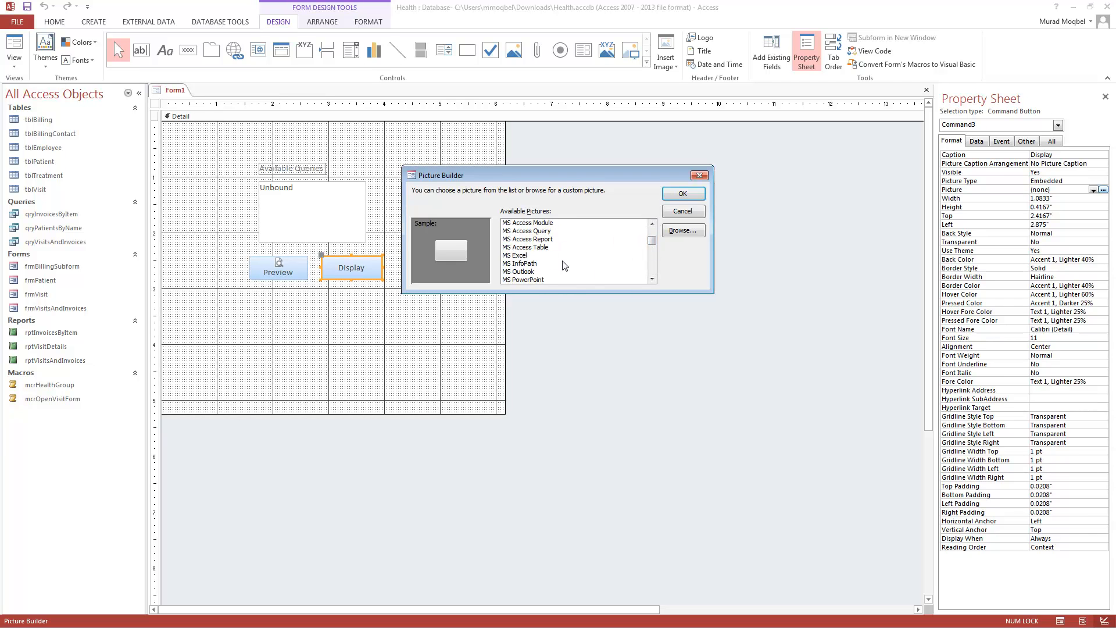
pyautogui.click(535, 247)
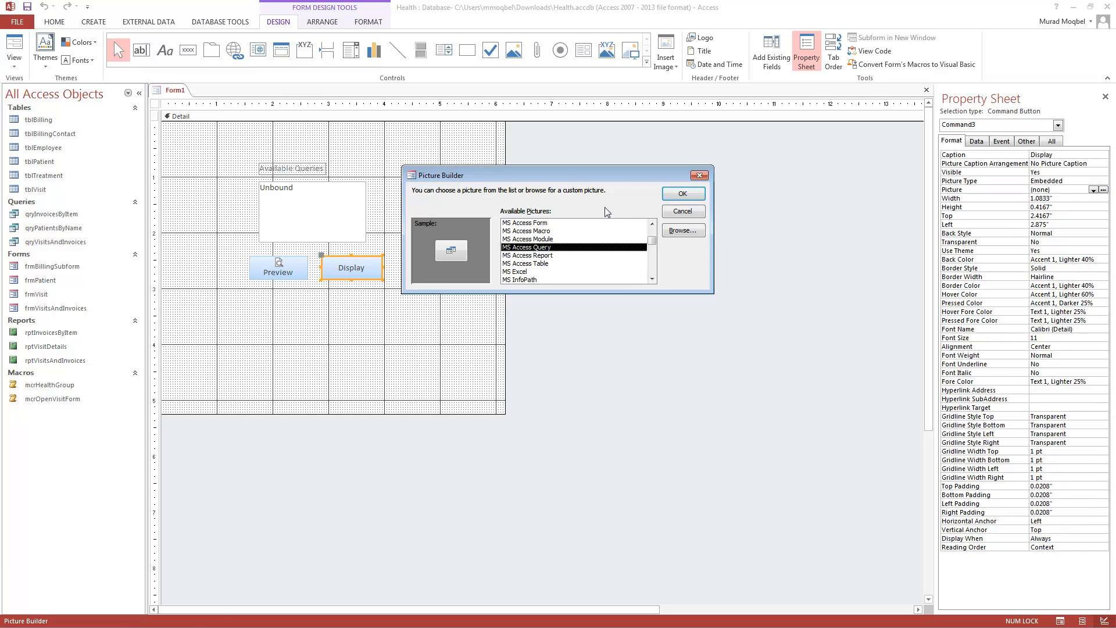
pyautogui.click(681, 193)
# Step: Set the Display button's Picture Caption Arrangement to Bottom
pyautogui.click(1103, 164)
pyautogui.click(1056, 196)
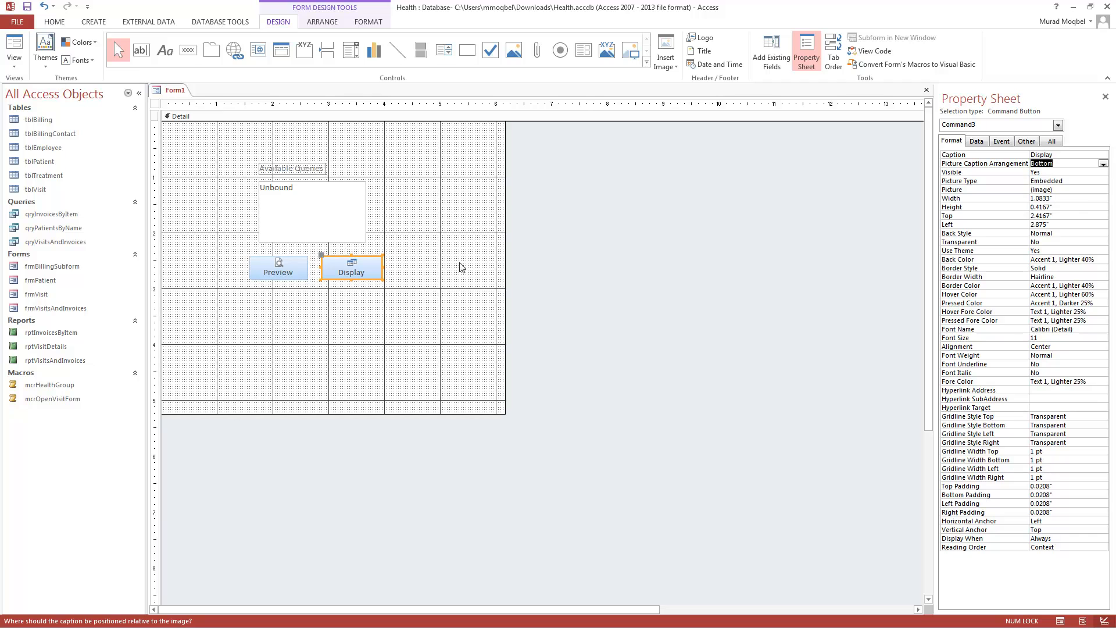
pyautogui.click(370, 309)
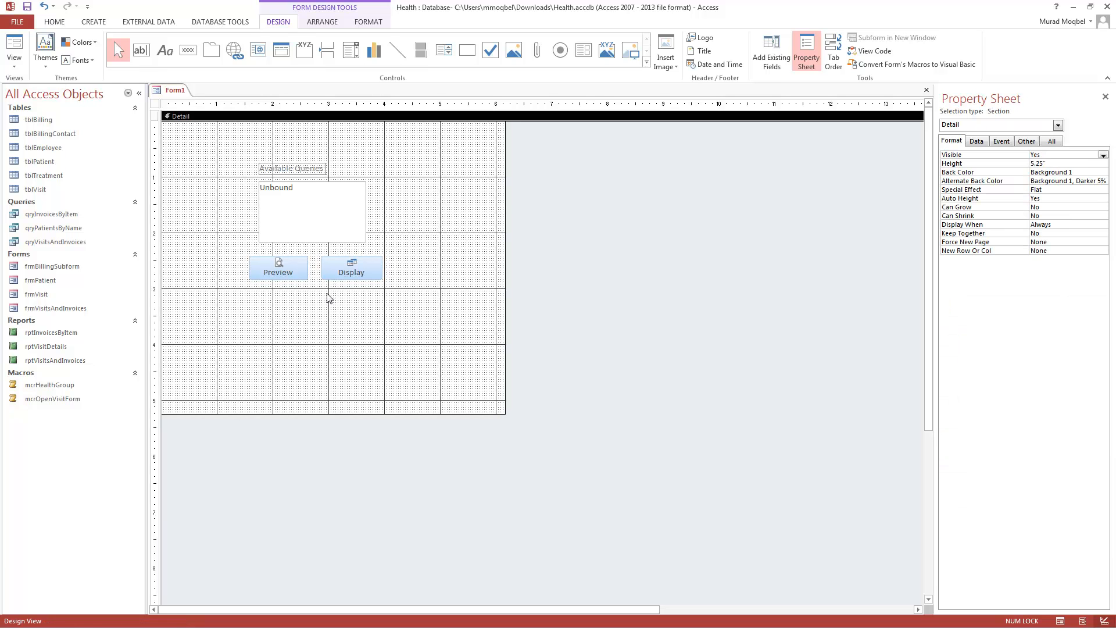
pyautogui.click(350, 224)
pyautogui.click(398, 234)
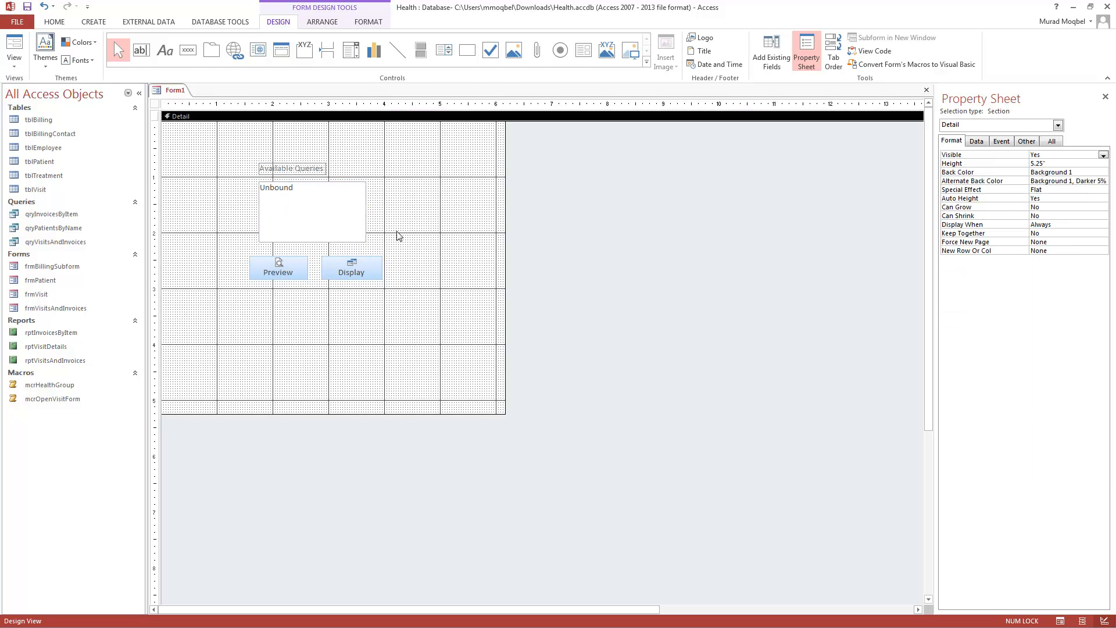
pyautogui.click(274, 278)
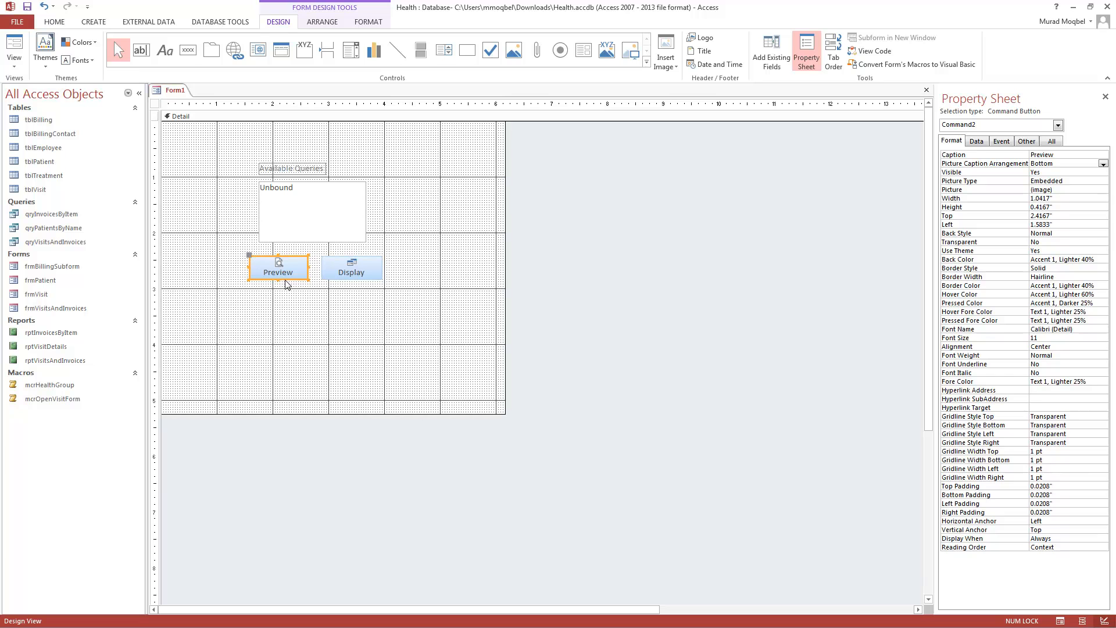
pyautogui.click(277, 212)
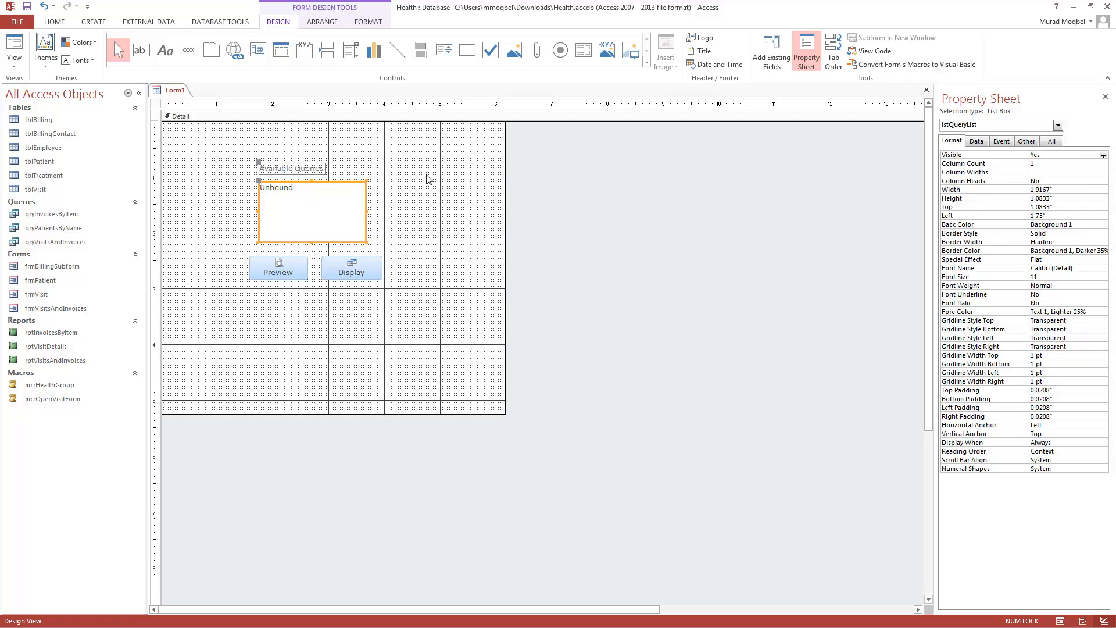
pyautogui.click(428, 180)
pyautogui.click(298, 209)
pyautogui.click(410, 236)
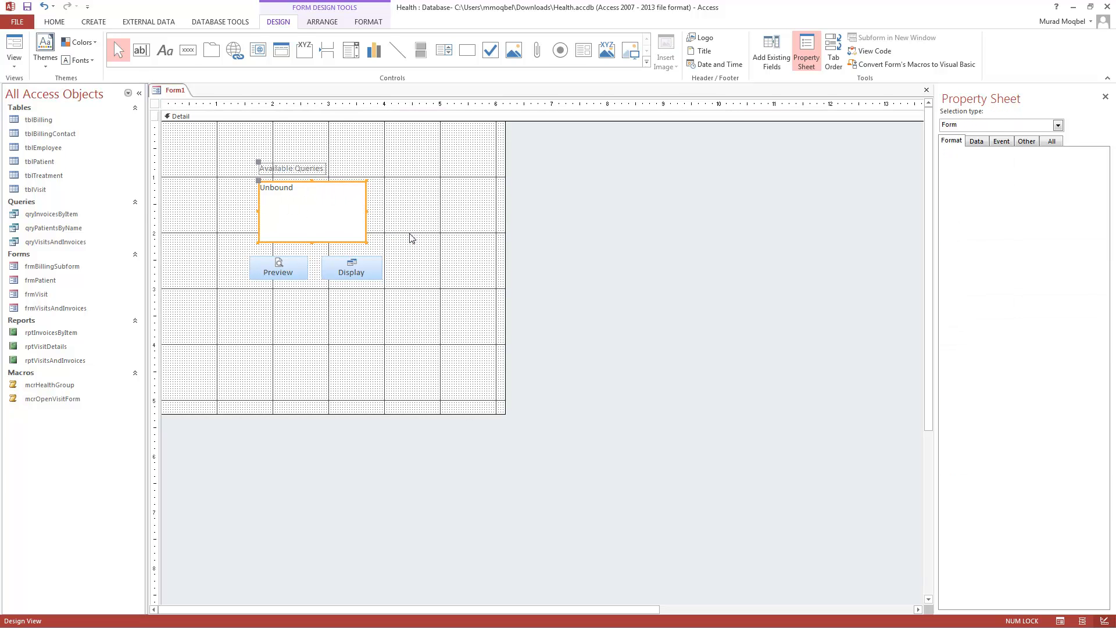
# Step: Start an embedded macro for the form's On Load event with the Macro Builder
pyautogui.click(155, 104)
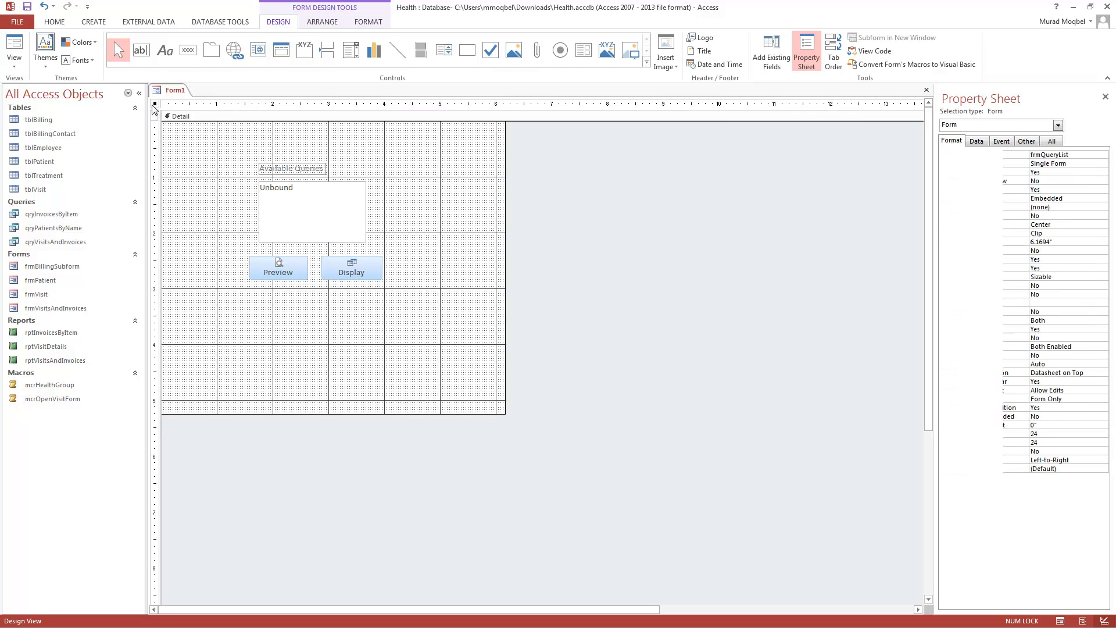
pyautogui.click(153, 105)
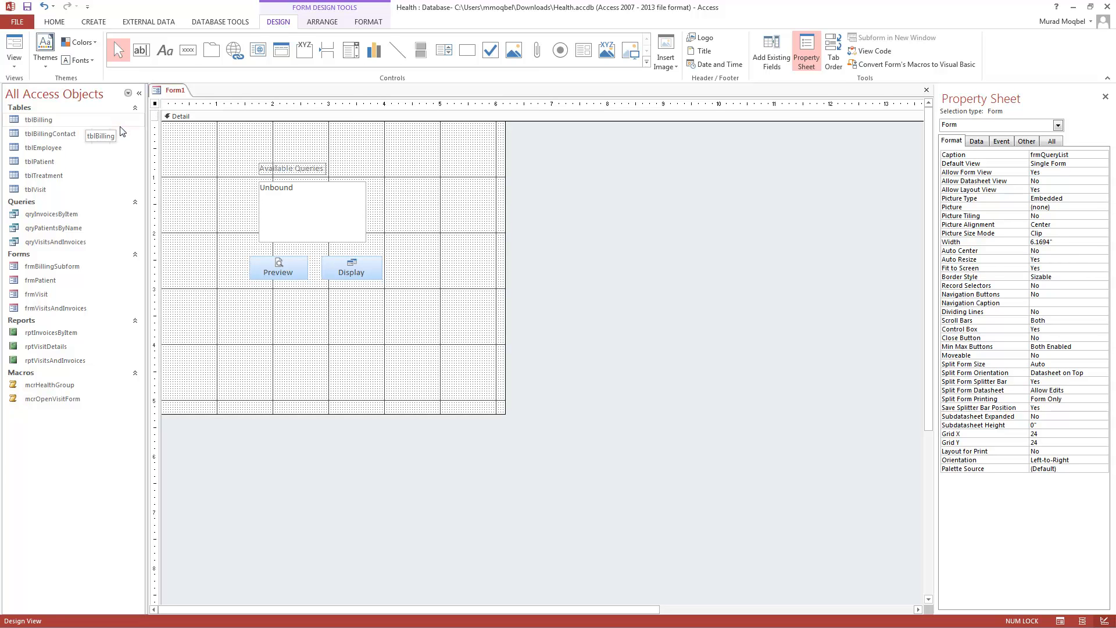
pyautogui.click(155, 107)
pyautogui.click(1007, 144)
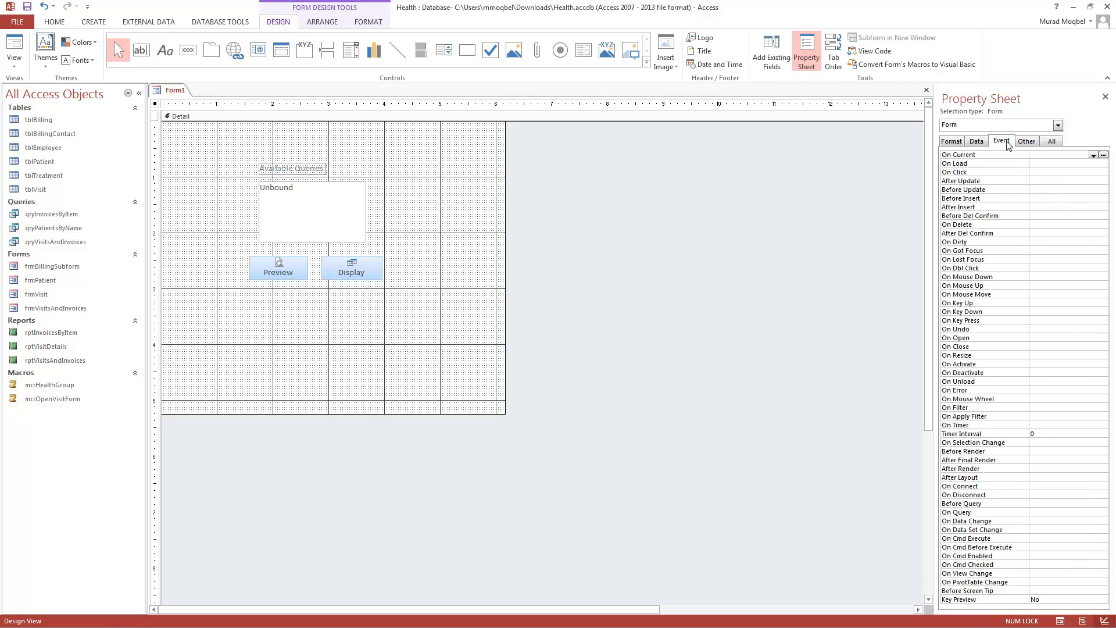
pyautogui.click(1043, 164)
pyautogui.click(1104, 164)
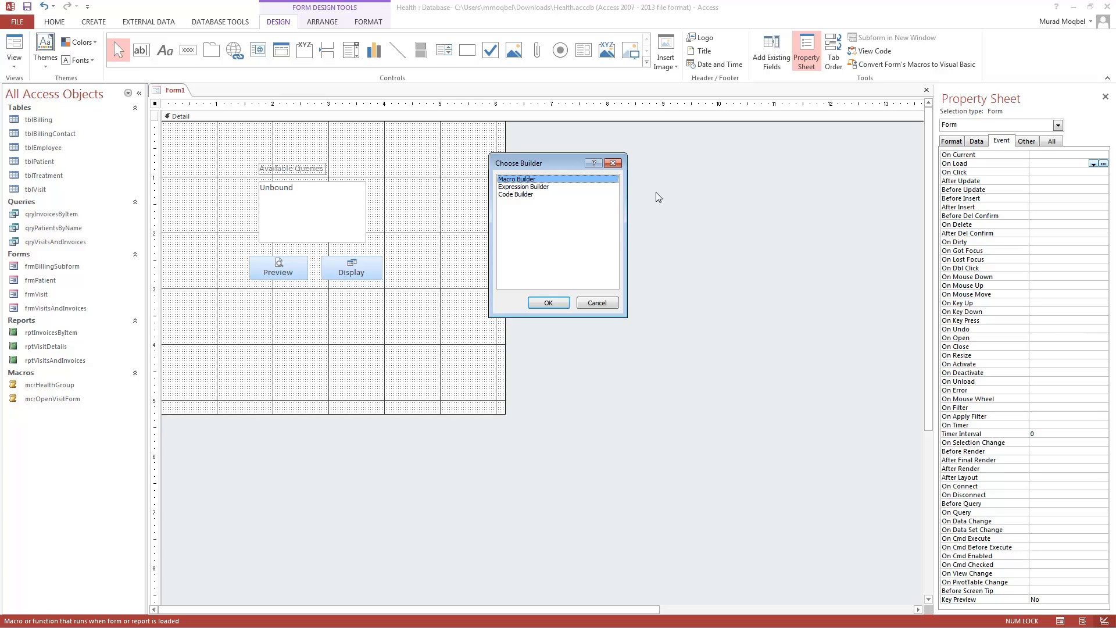
pyautogui.click(548, 303)
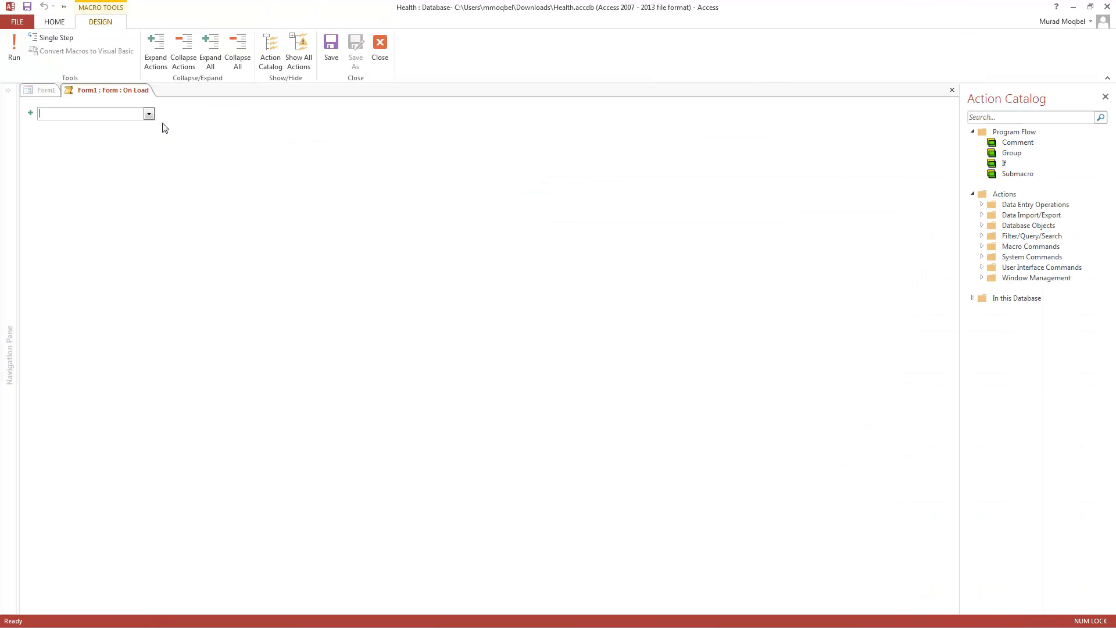
pyautogui.click(149, 115)
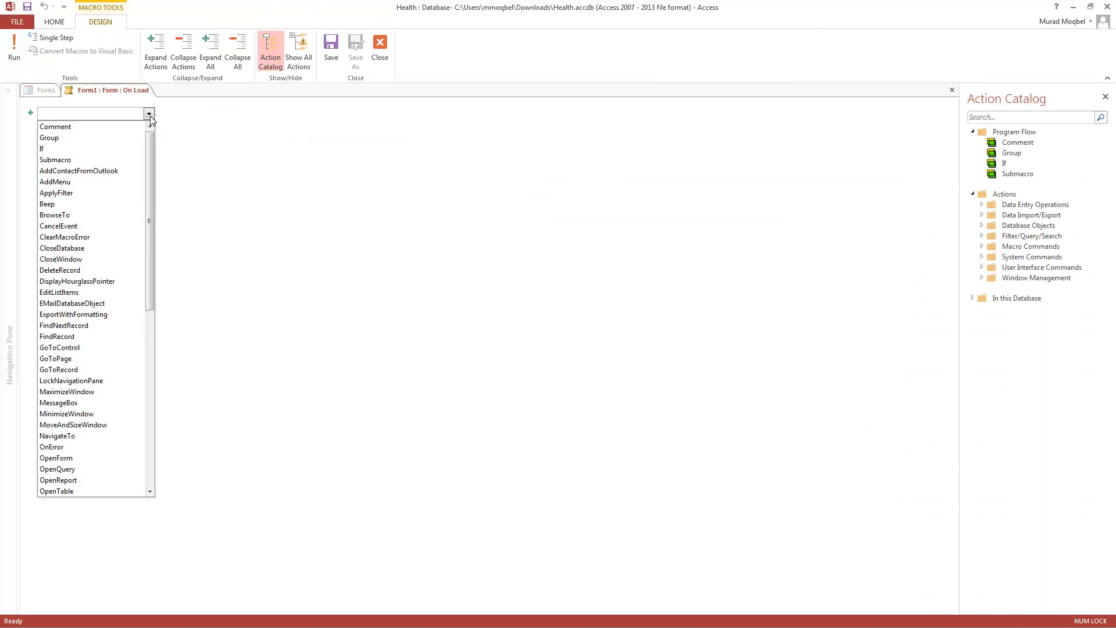
pyautogui.moveTo(152, 165)
pyautogui.mouseDown()
pyautogui.moveTo(145, 290)
pyautogui.moveTo(157, 150)
pyautogui.mouseUp()
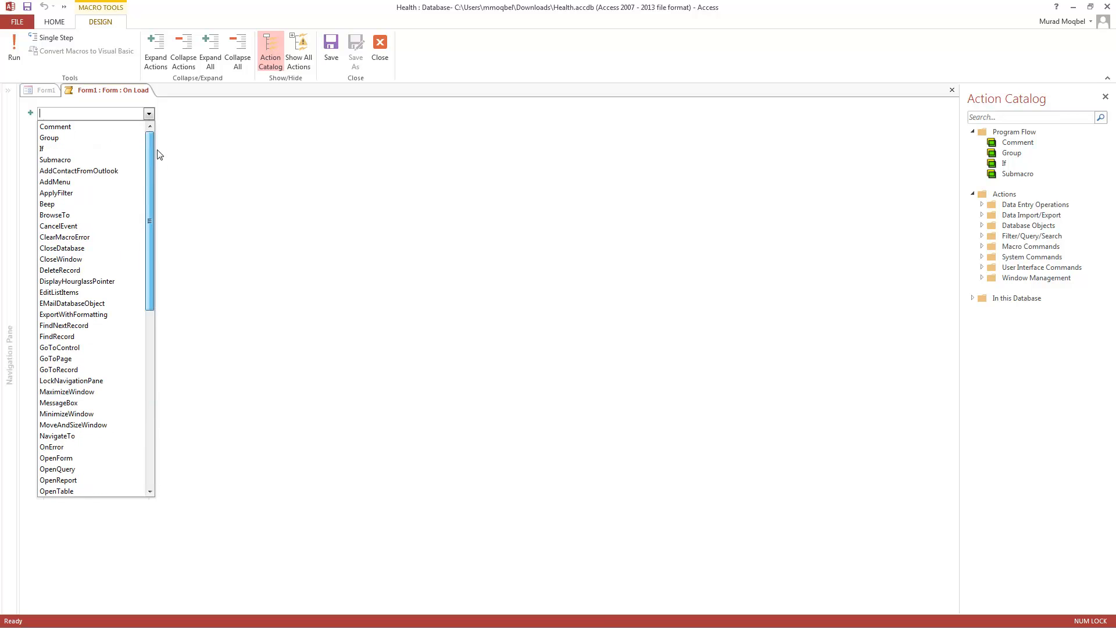
pyautogui.click(197, 122)
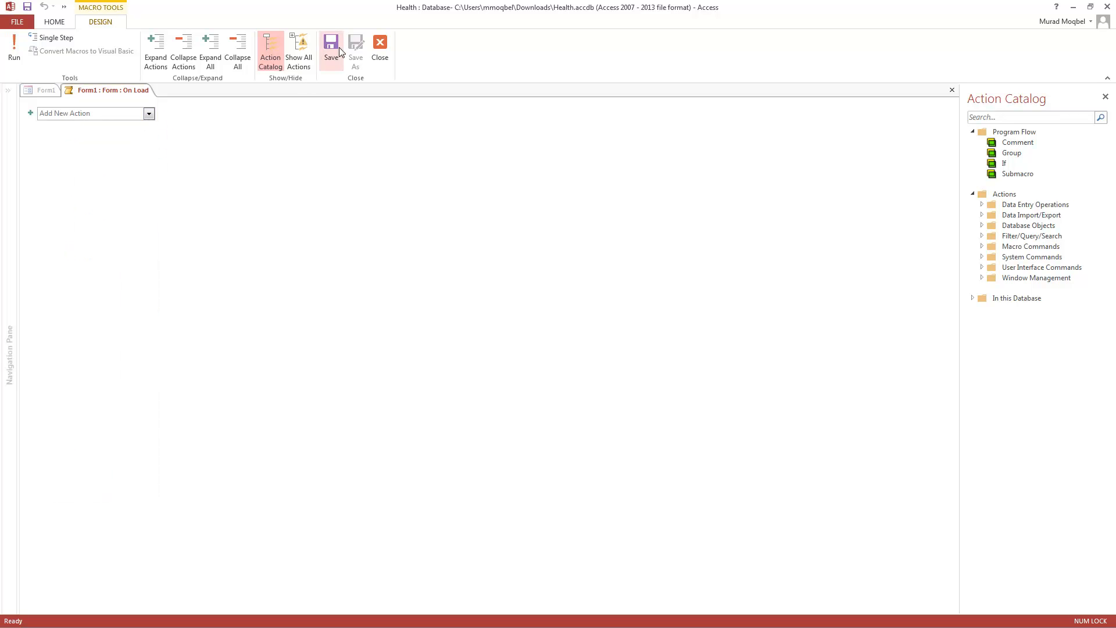
# Step: Show all actions, add a SendKeys action with keystrokes {Down} to the On Load macro, and save and close it
pyautogui.click(299, 63)
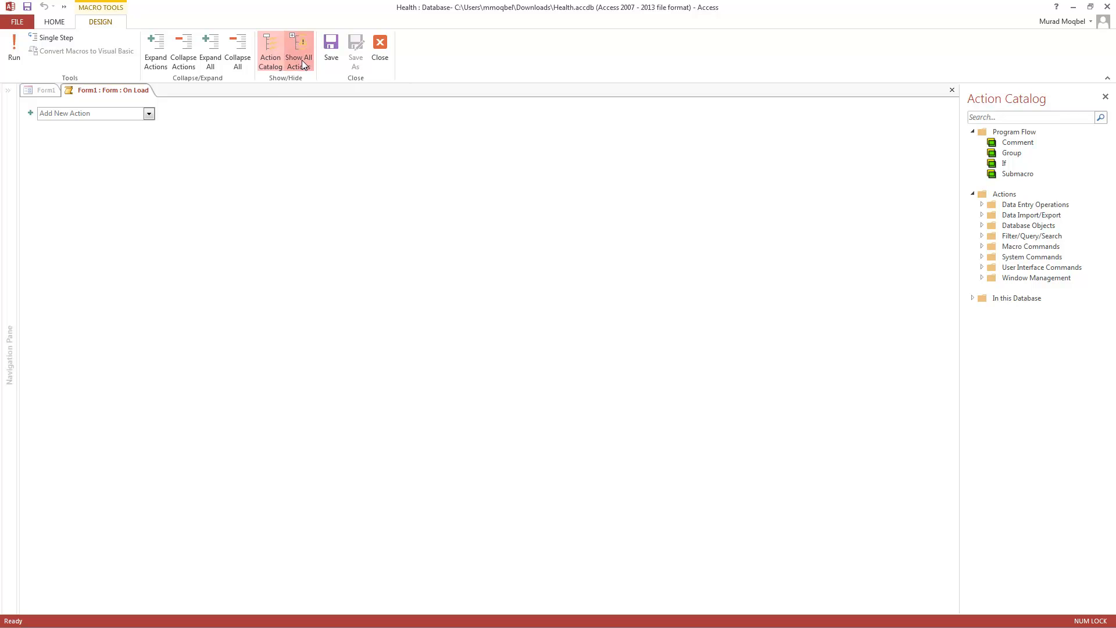
pyautogui.click(149, 114)
pyautogui.scroll(-9, 100, 387)
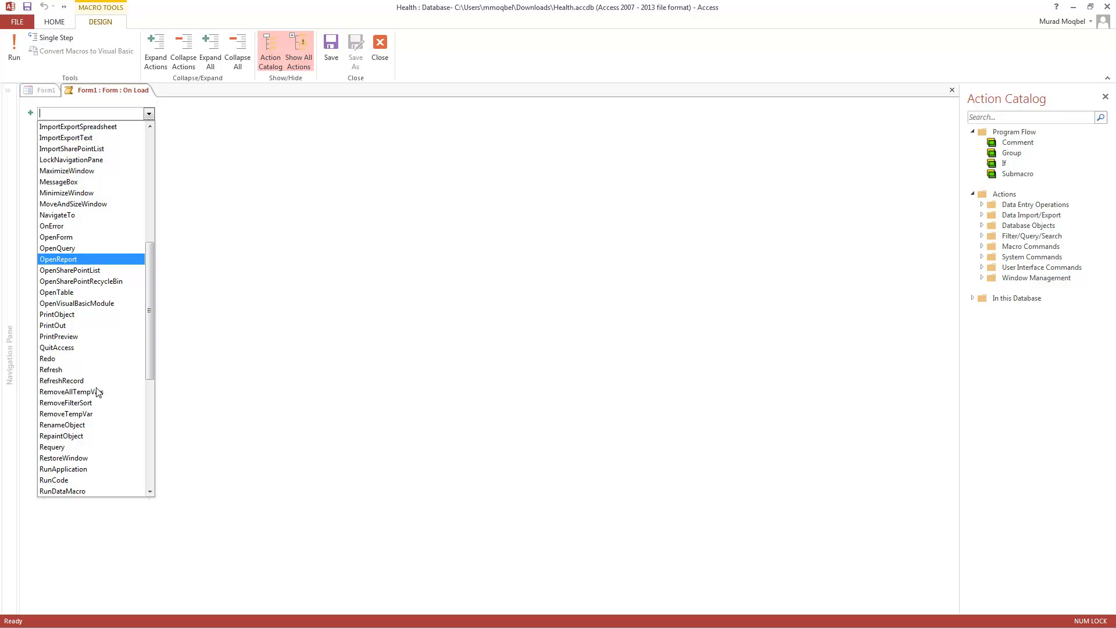
pyautogui.scroll(-8, 97, 392)
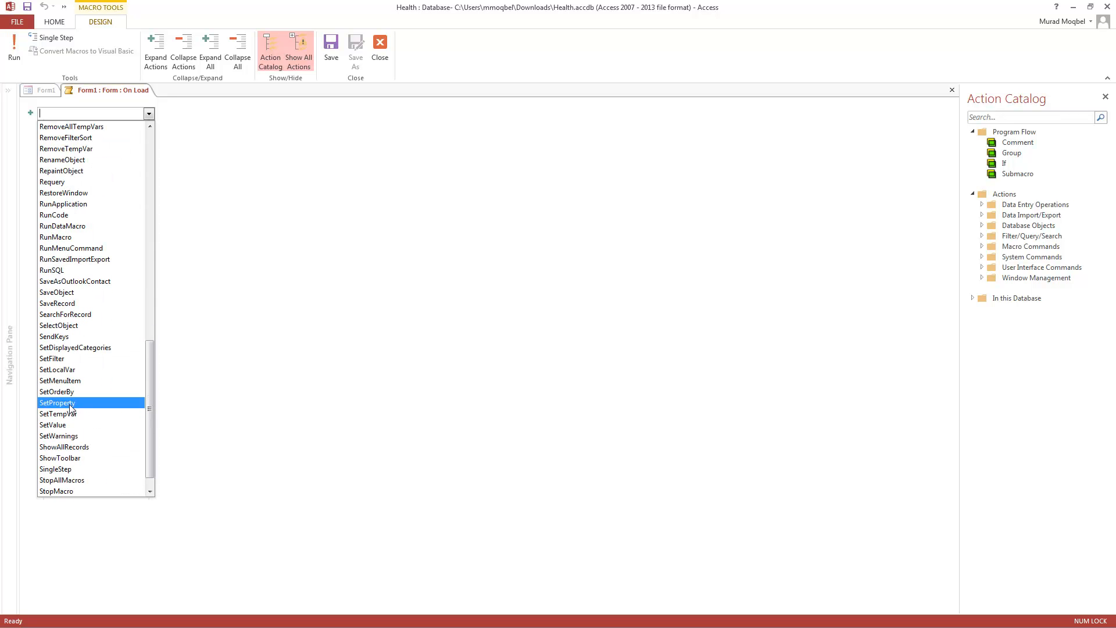
pyautogui.click(71, 337)
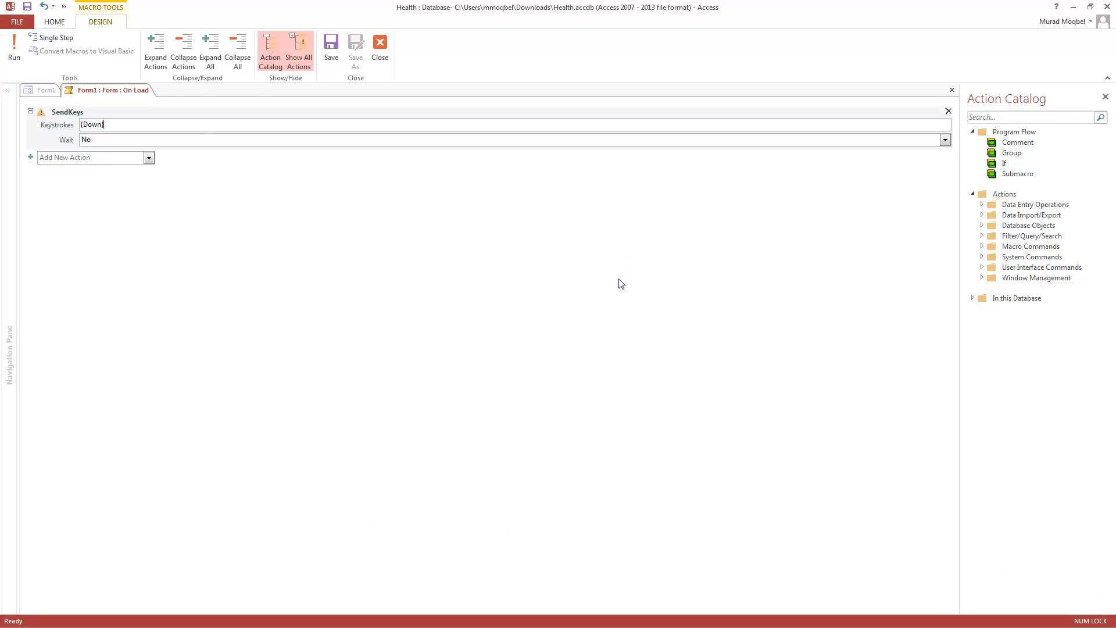
pyautogui.rightClick(144, 94)
pyautogui.rightClick(145, 97)
pyautogui.rightClick(144, 96)
pyautogui.click(163, 118)
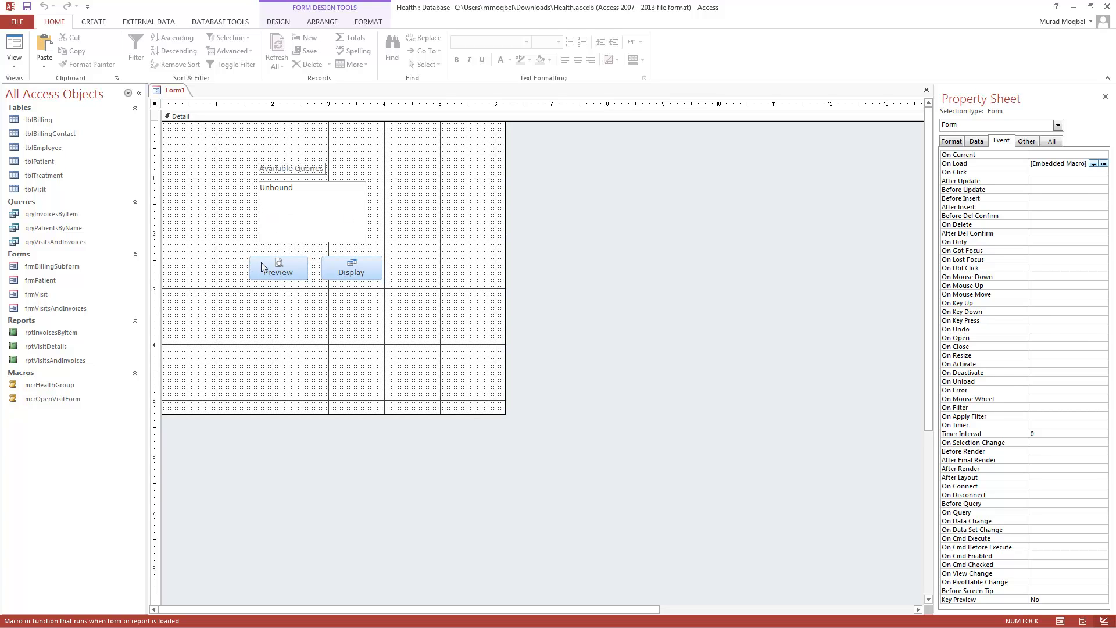
pyautogui.click(261, 263)
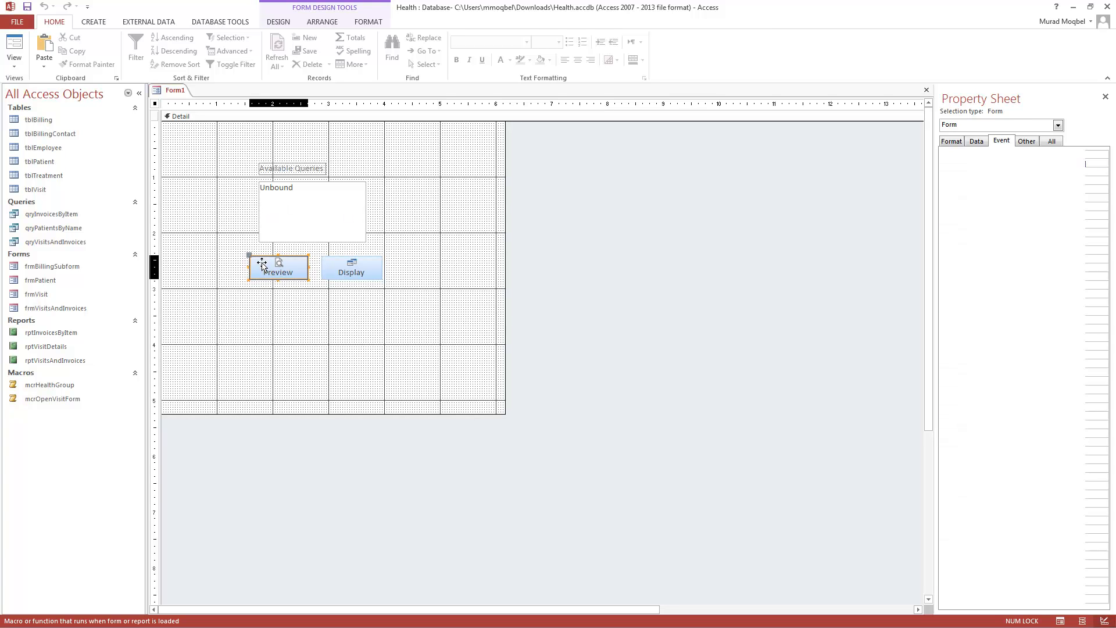
pyautogui.click(317, 227)
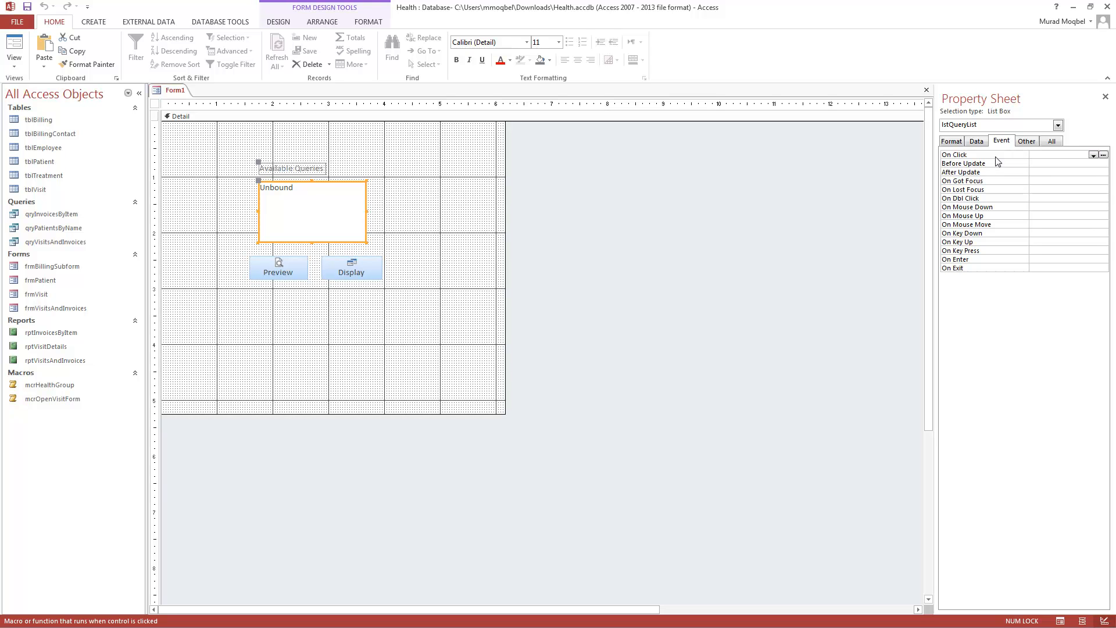
pyautogui.click(989, 142)
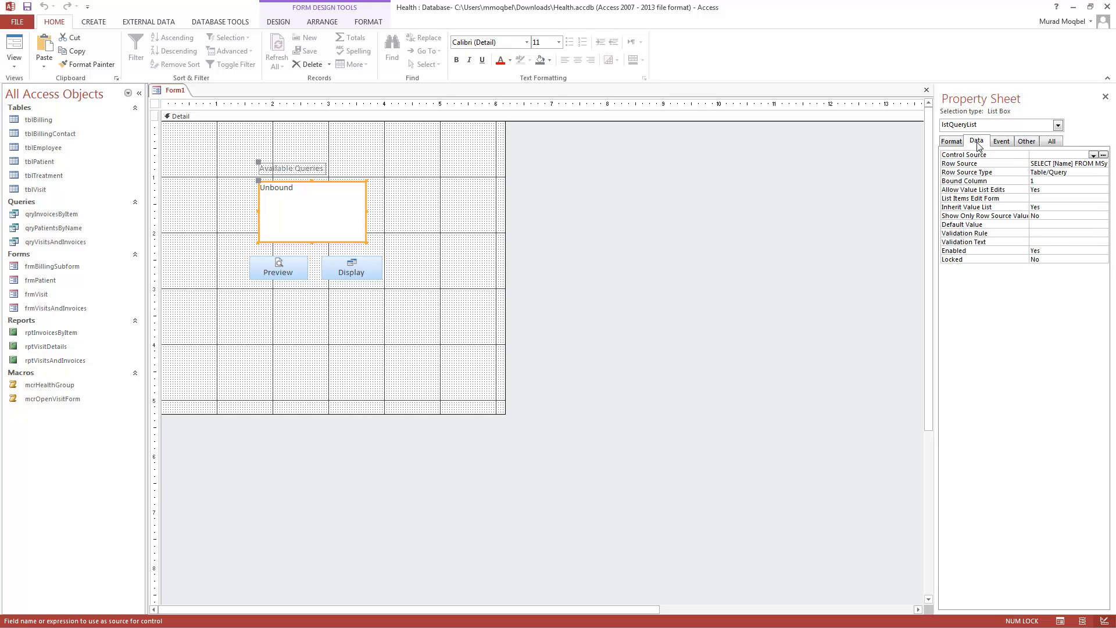
pyautogui.click(1007, 144)
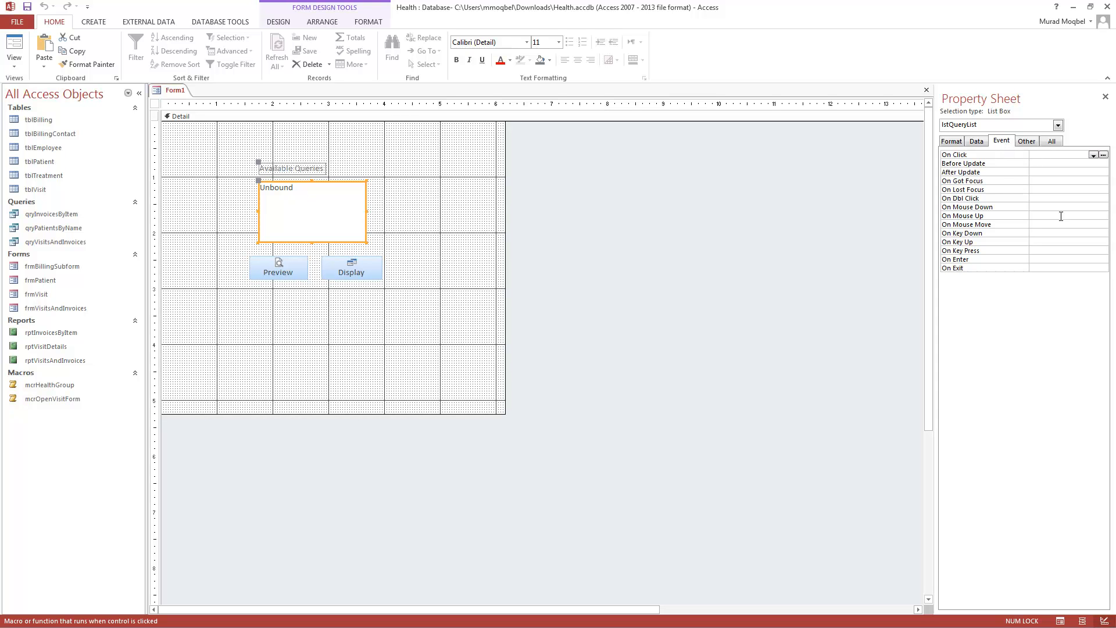
# Step: Test the Available Queries list box in Form View by selecting each query, and return to Design View
pyautogui.click(15, 47)
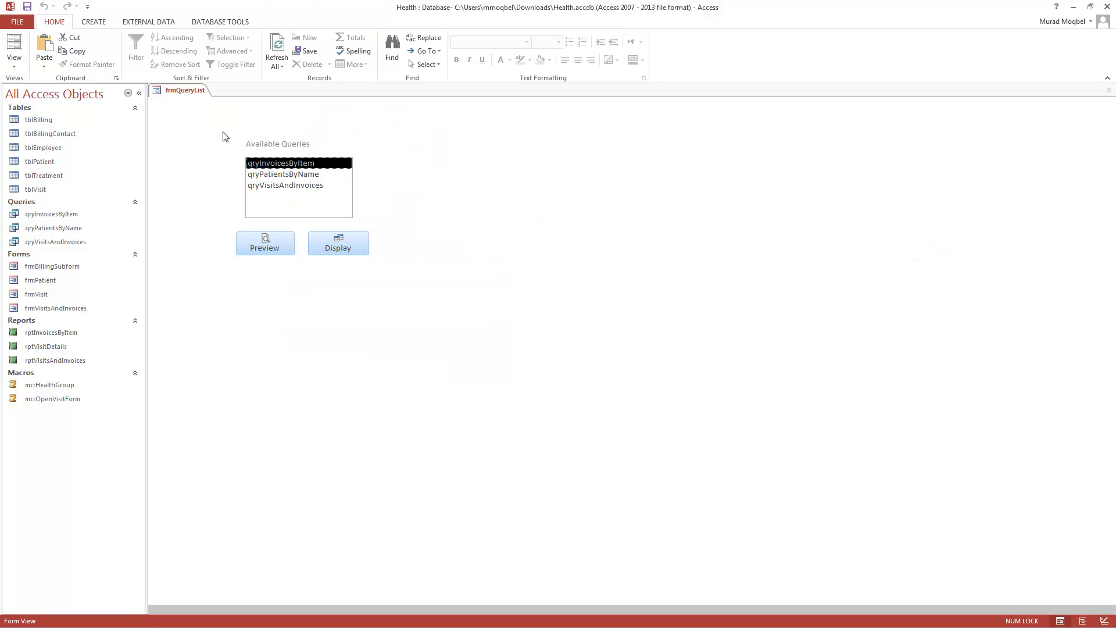
pyautogui.click(303, 175)
pyautogui.click(302, 185)
pyautogui.click(299, 165)
pyautogui.rightClick(167, 89)
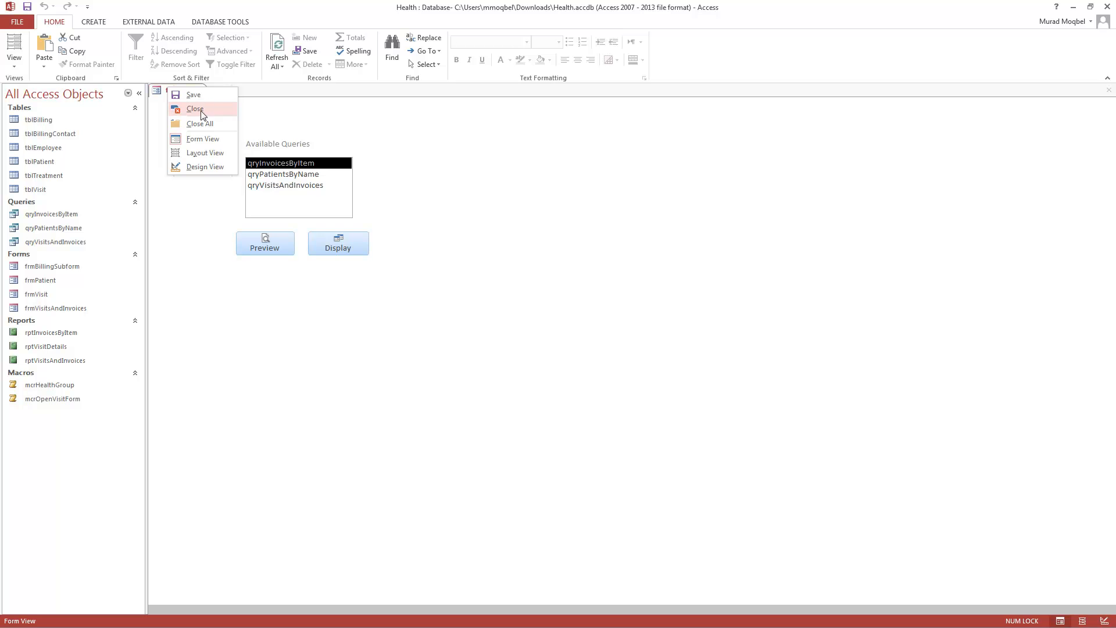
pyautogui.click(200, 167)
# Step: Create an embedded macro for the Preview button's On Click event with an OpenQuery action
pyautogui.click(292, 209)
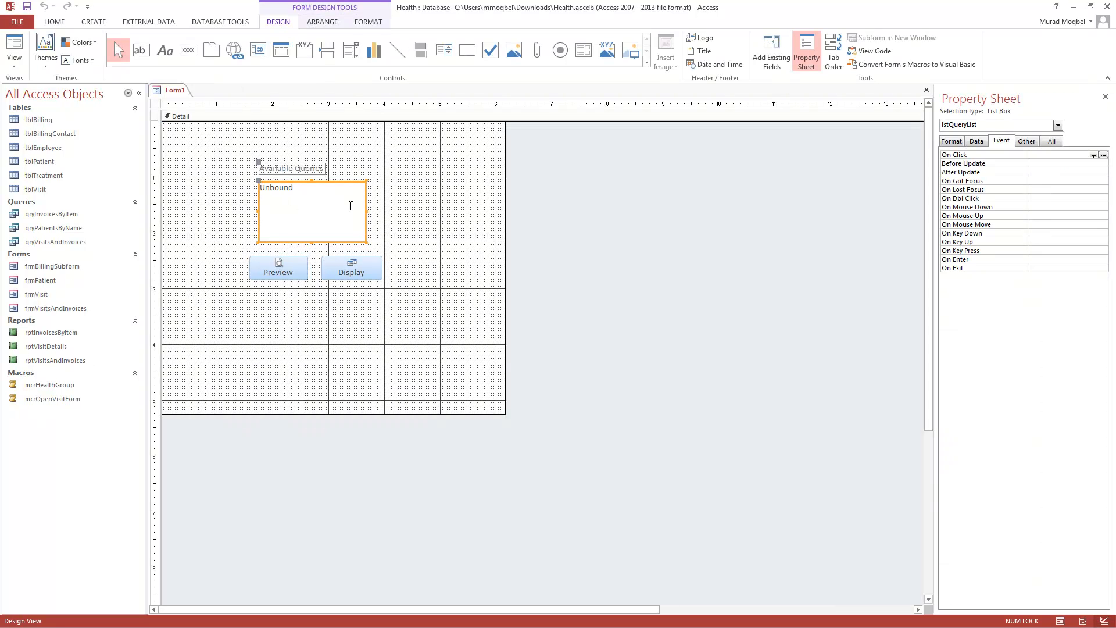
pyautogui.click(296, 275)
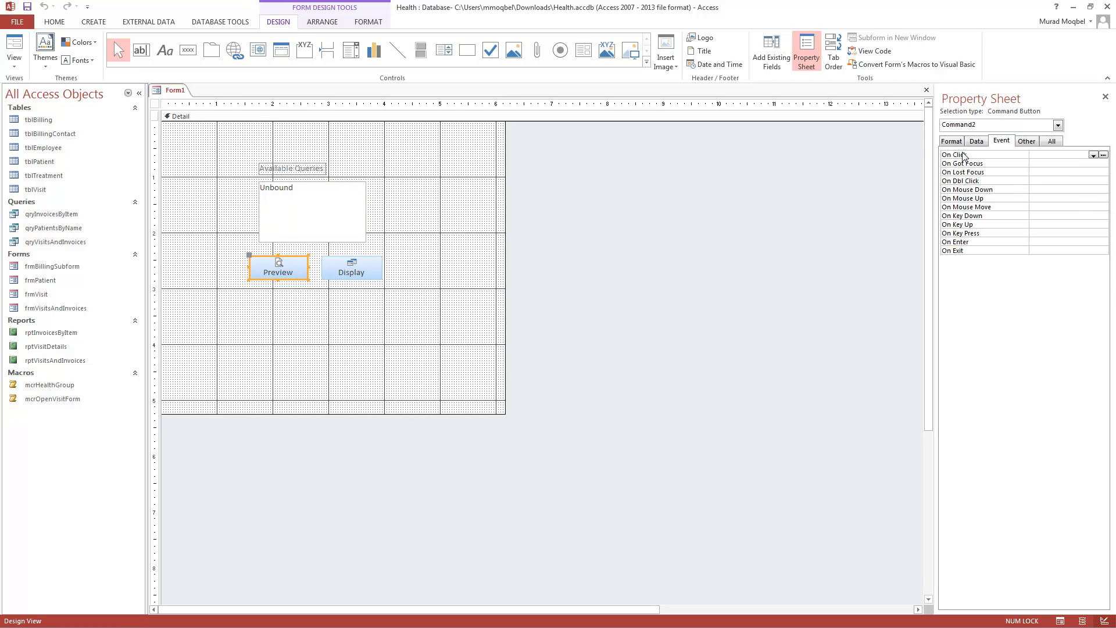
pyautogui.click(1104, 155)
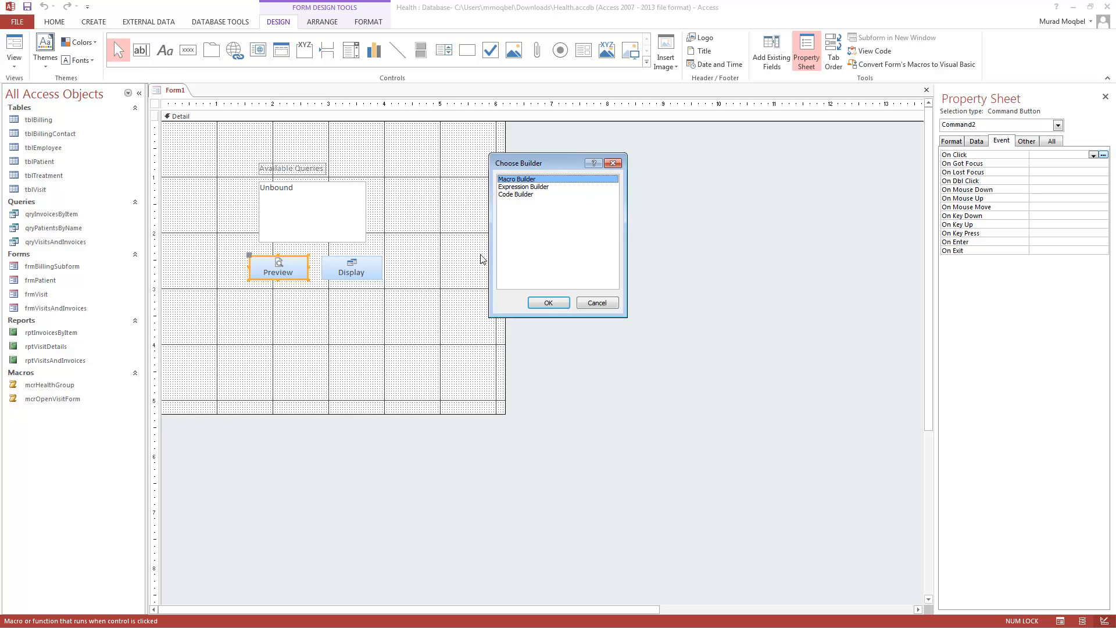
pyautogui.click(546, 303)
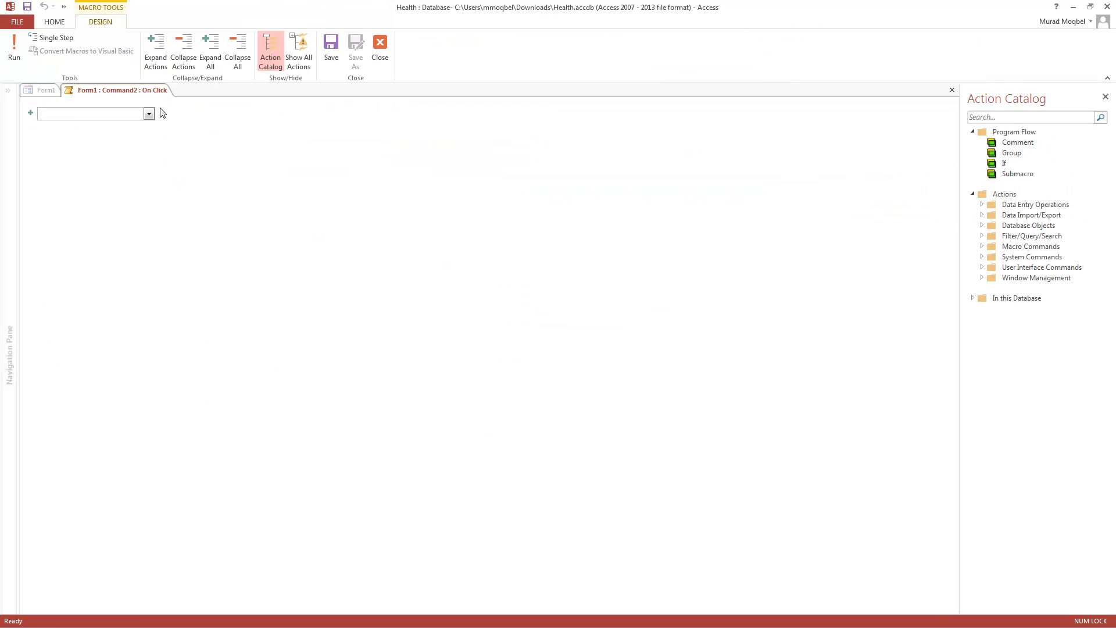
pyautogui.click(148, 115)
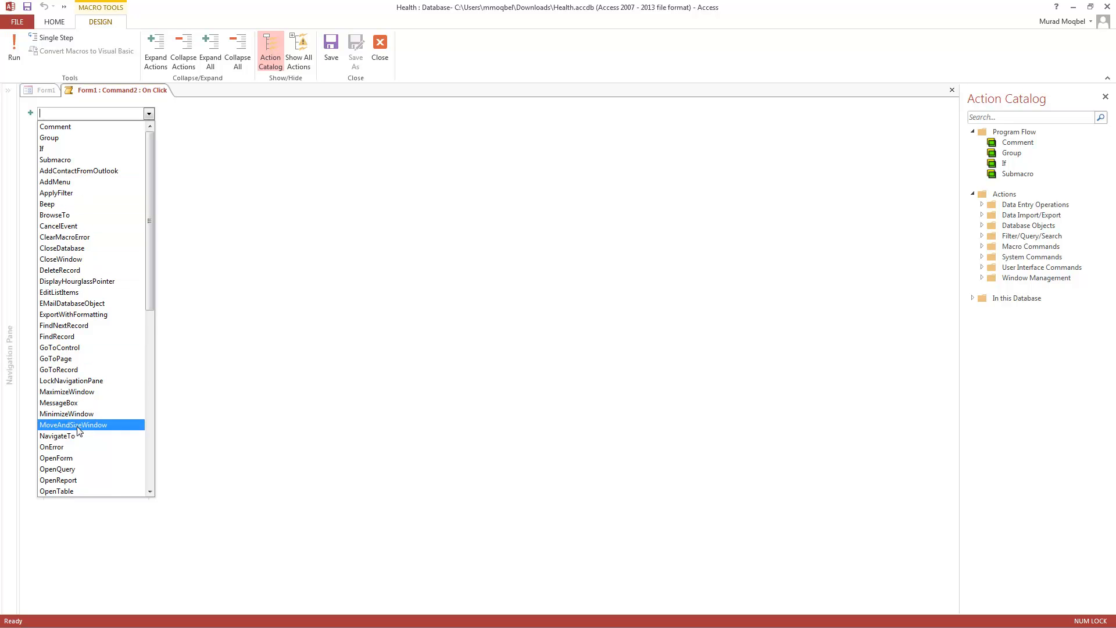
pyautogui.scroll(-1, 90, 464)
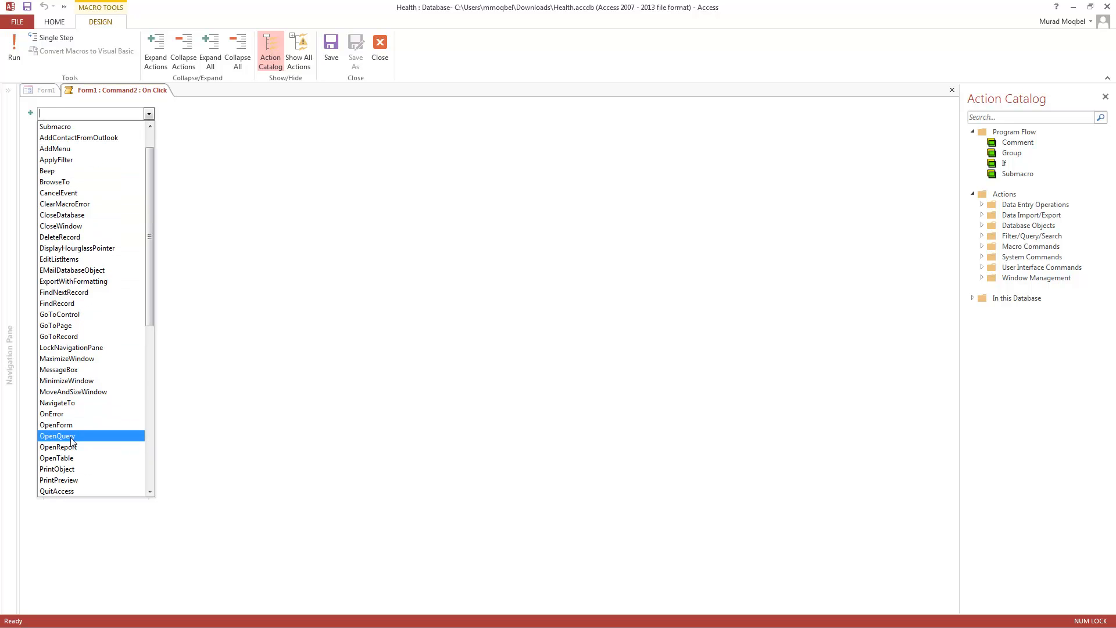
pyautogui.click(71, 442)
# Step: Build the expression = [lstQueryList] as the Query Name of the Preview button's OpenQuery action with the Expression Builder
pyautogui.write('=')
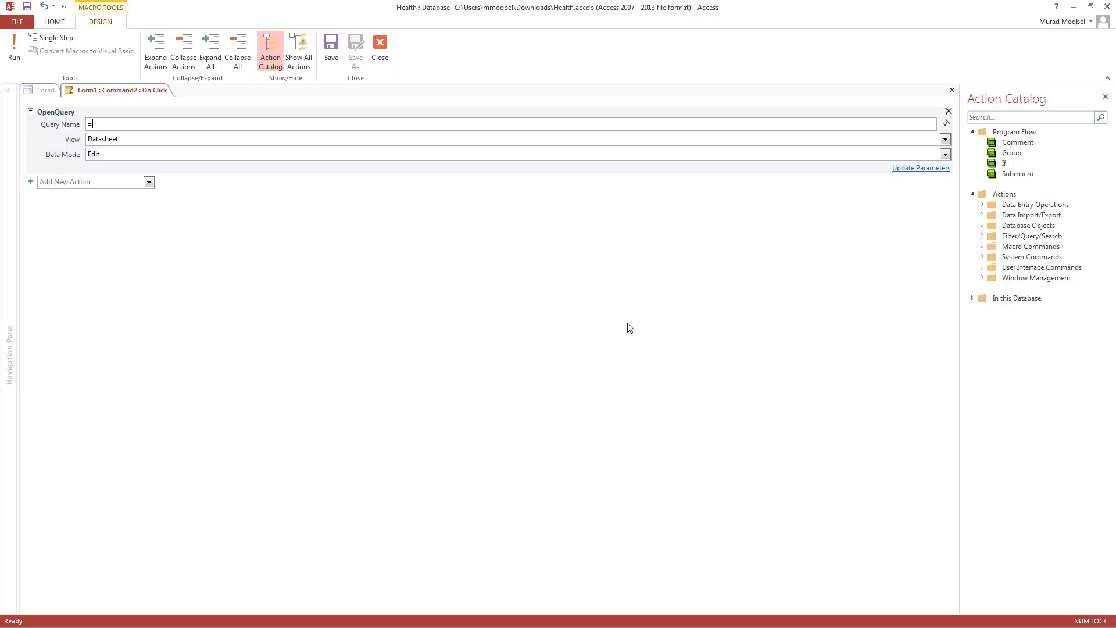
pyautogui.click(946, 124)
pyautogui.click(544, 273)
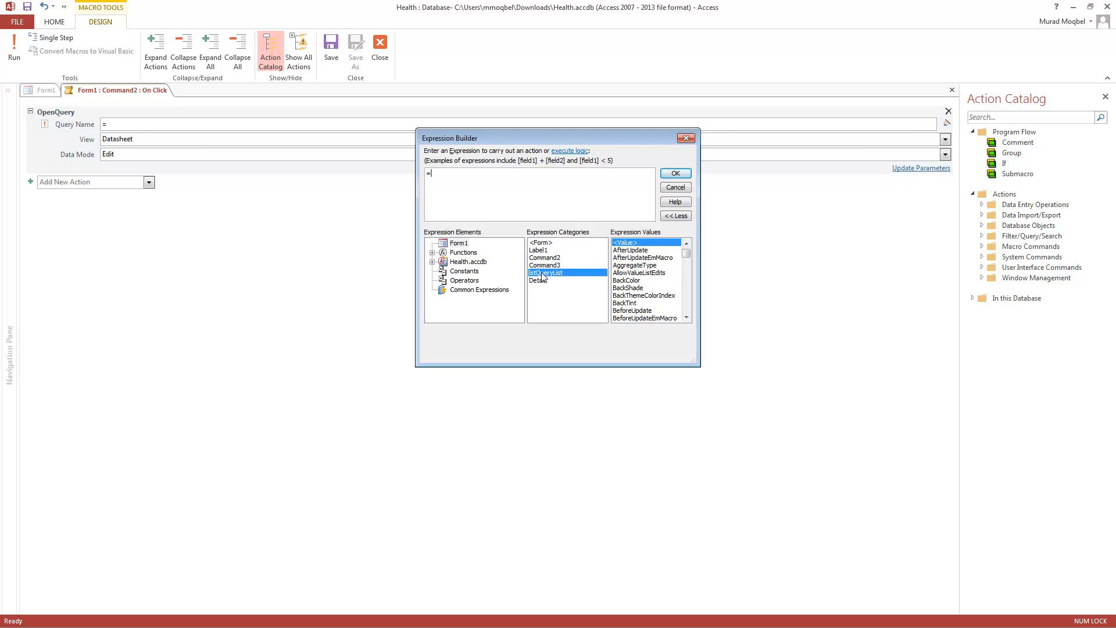
pyautogui.doubleClick(546, 274)
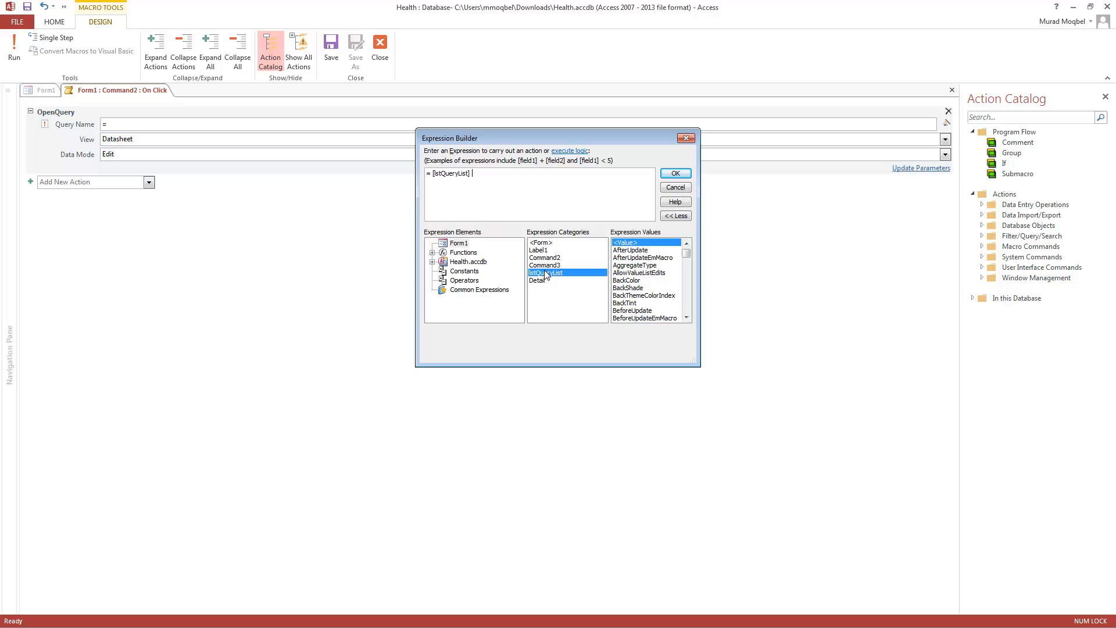
pyautogui.click(676, 173)
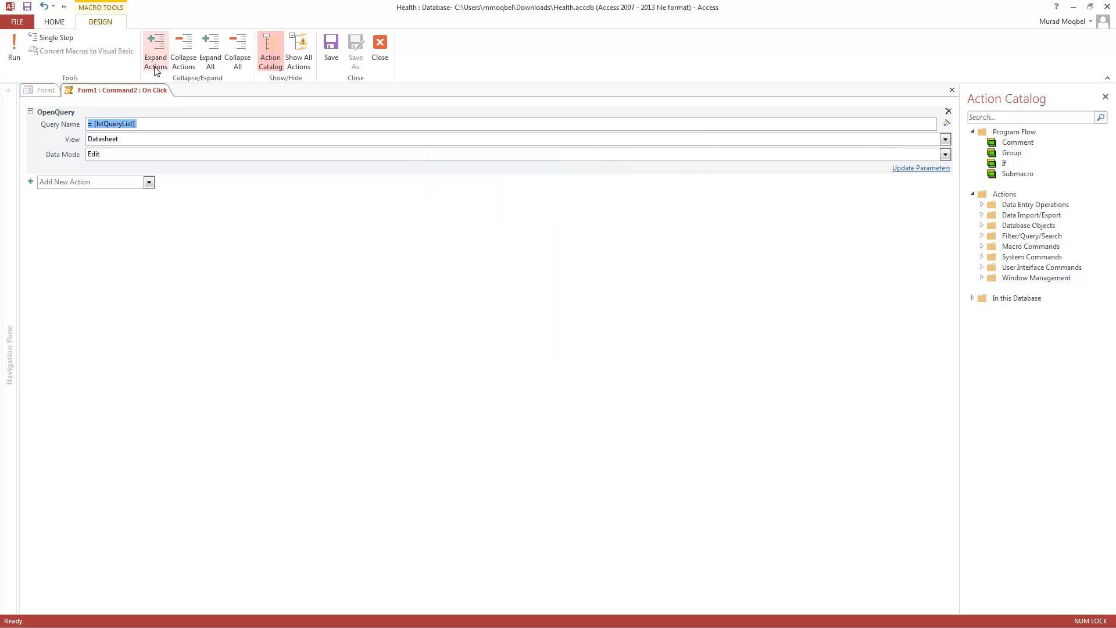
# Step: Set the OpenQuery action's View to Print Preview, and save and close the Preview button's macro
pyautogui.press('Tab')
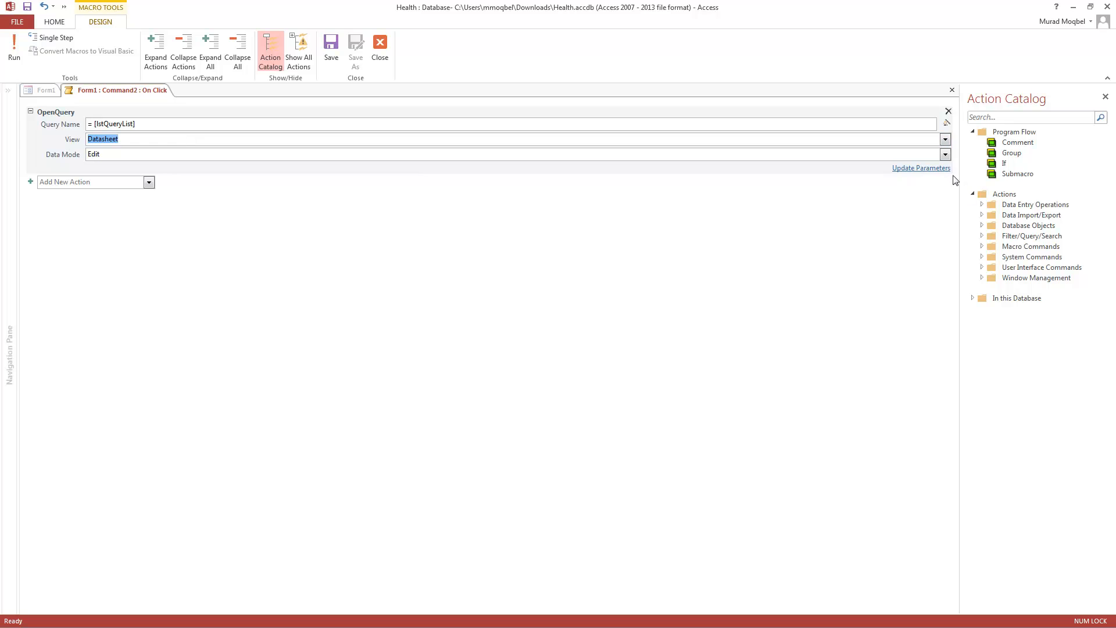
pyautogui.click(945, 140)
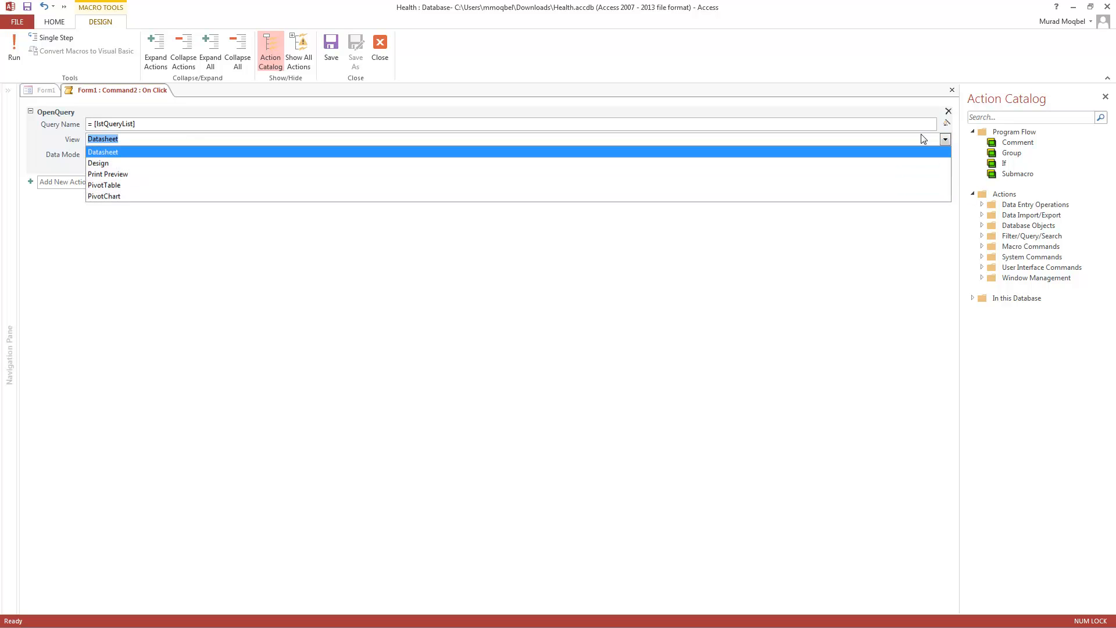
pyautogui.click(99, 172)
pyautogui.rightClick(110, 90)
pyautogui.click(122, 100)
pyautogui.rightClick(121, 92)
pyautogui.click(137, 112)
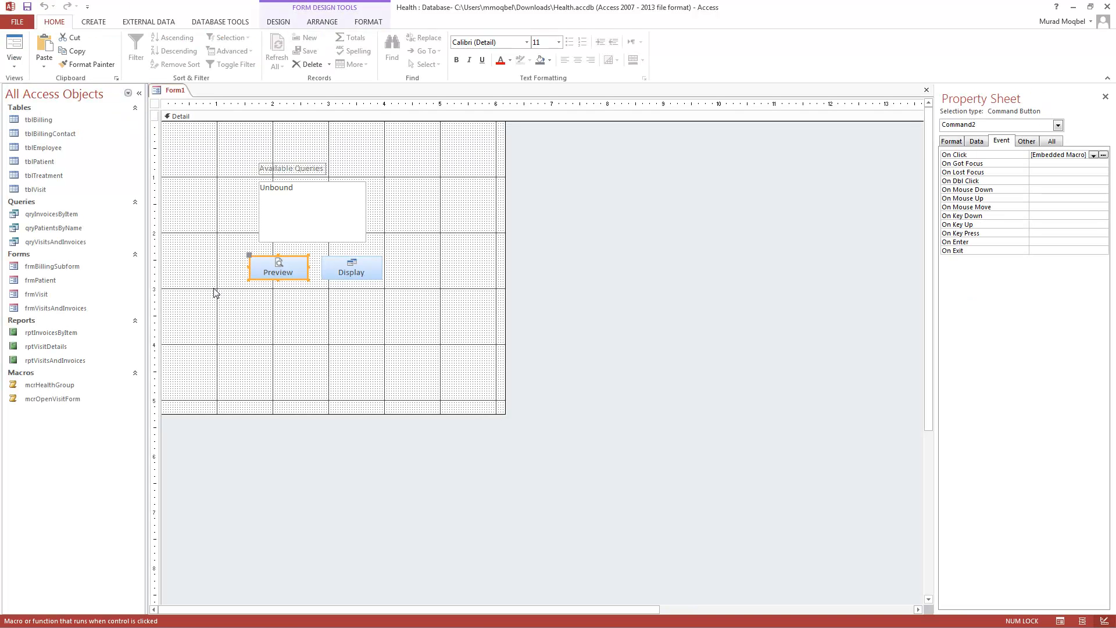
# Step: Create an embedded macro for the Display button's On Click event with an OpenQuery action
pyautogui.click(321, 274)
pyautogui.click(348, 268)
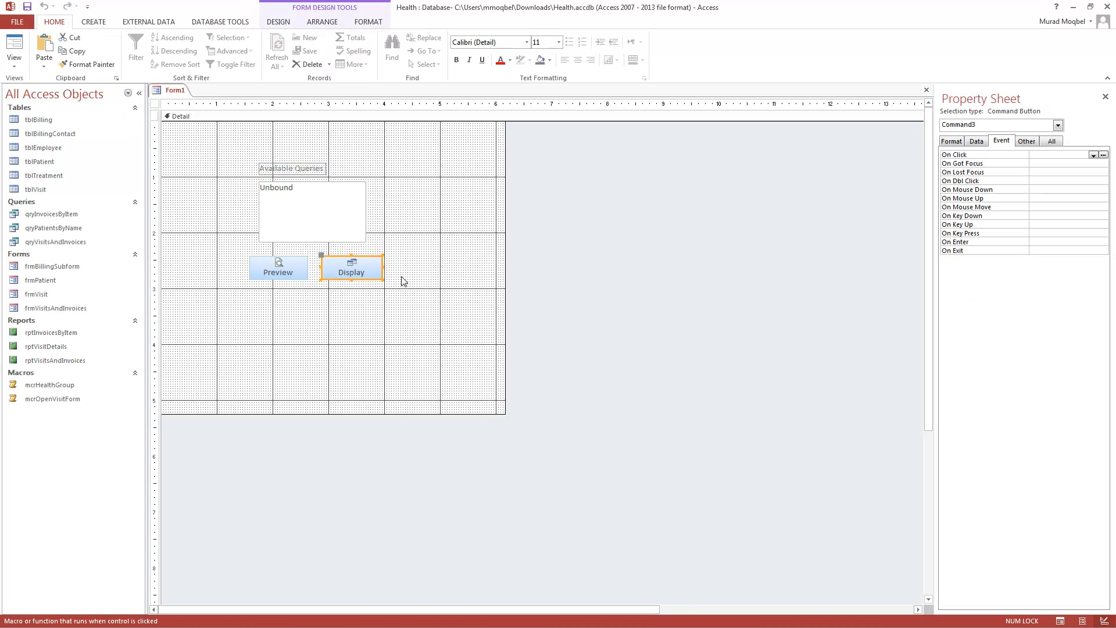
pyautogui.click(1103, 155)
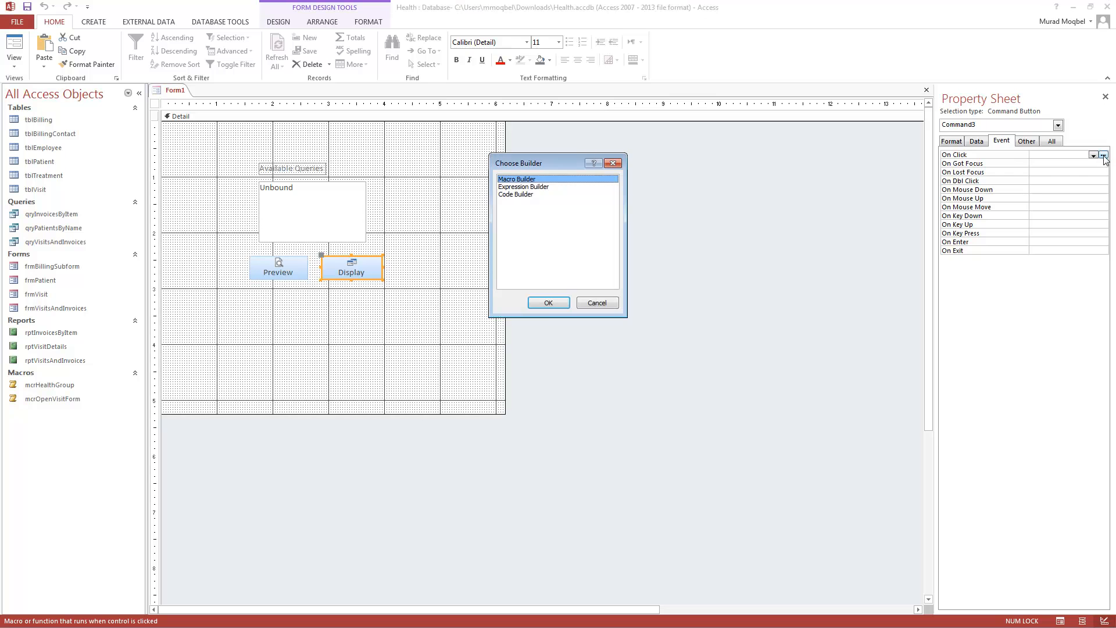
pyautogui.click(548, 303)
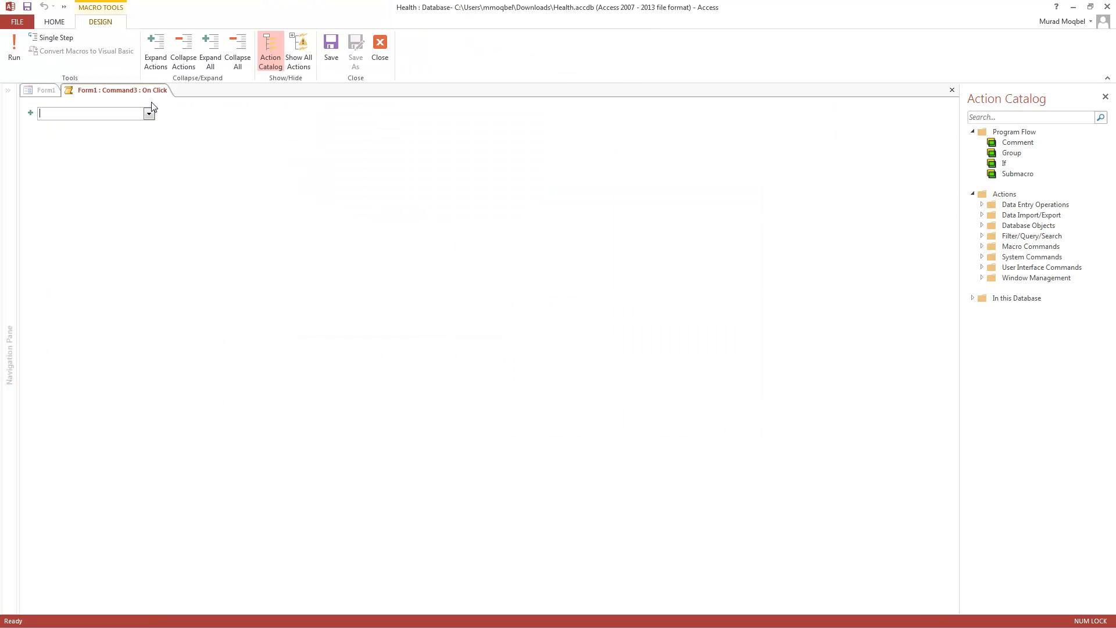
pyautogui.click(149, 113)
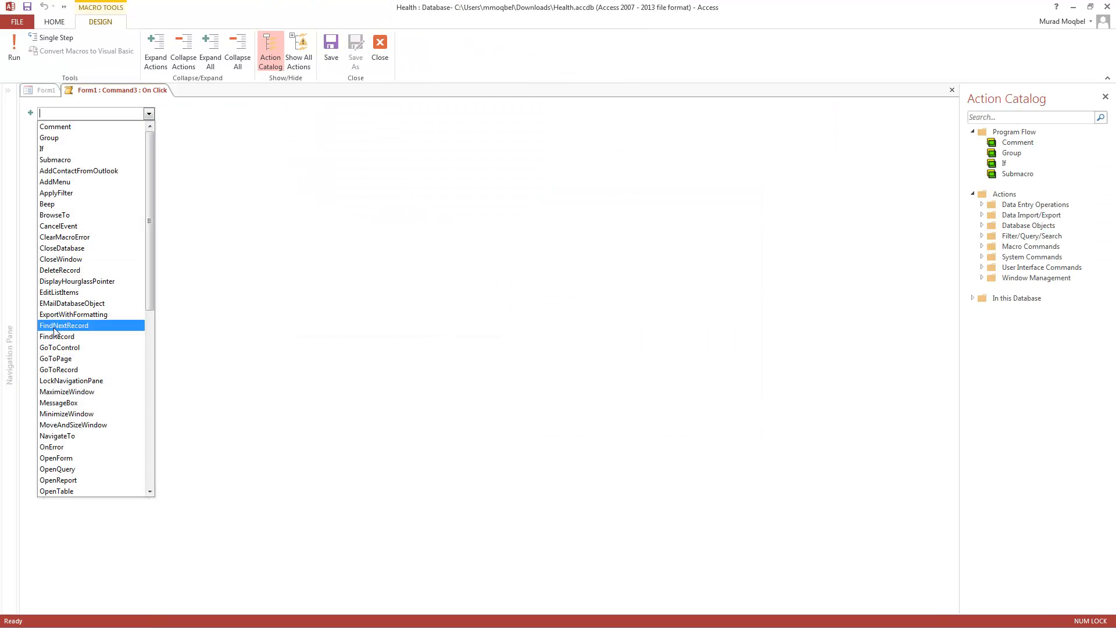
pyautogui.click(73, 472)
# Step: Set the Display macro's Query Name to = [lstQueryList] with the Expression Builder, and save and close the macro
pyautogui.write('=')
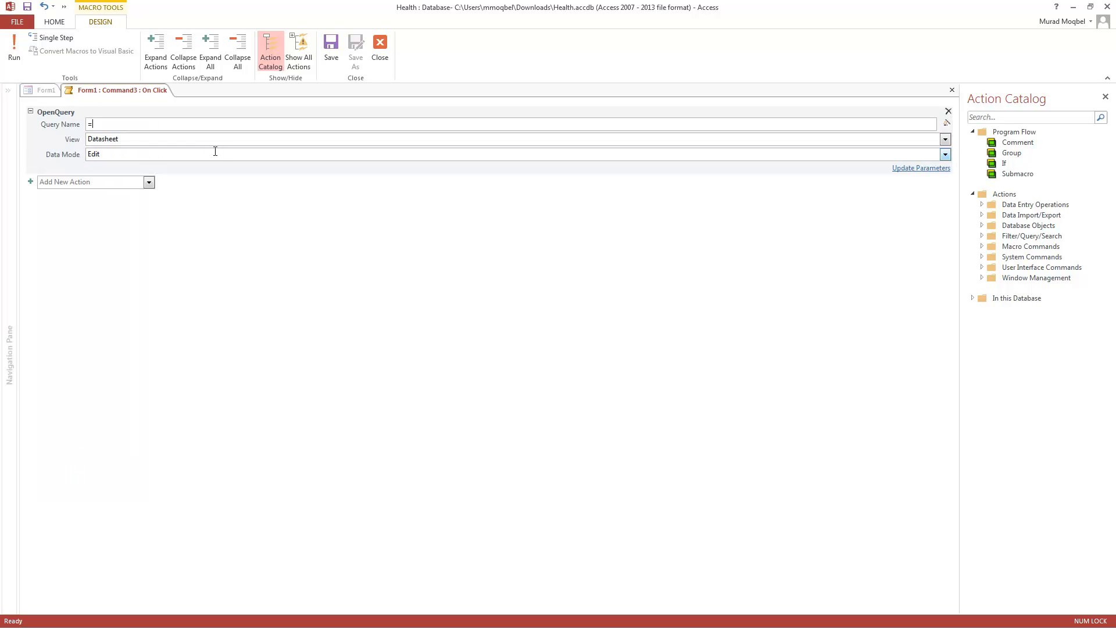
pyautogui.click(946, 122)
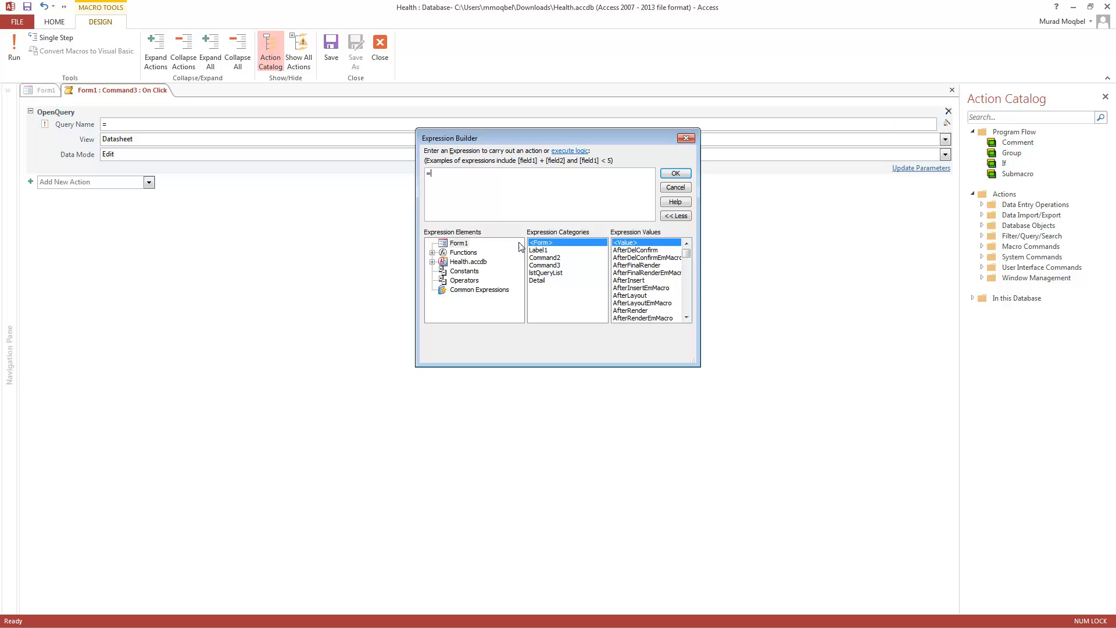
pyautogui.doubleClick(550, 273)
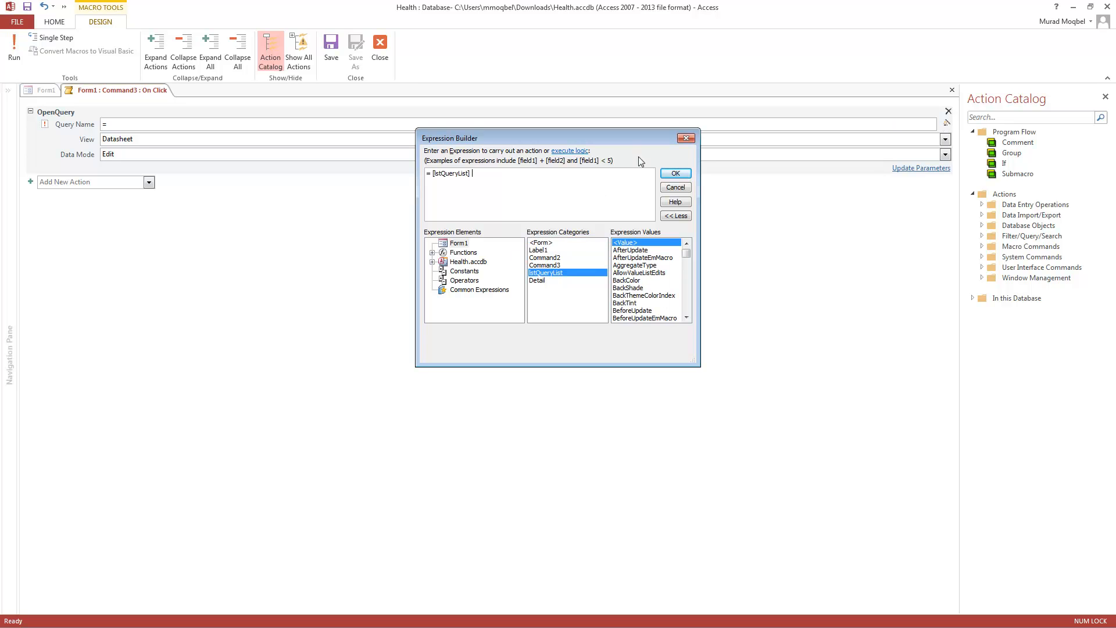
pyautogui.click(669, 174)
pyautogui.rightClick(110, 91)
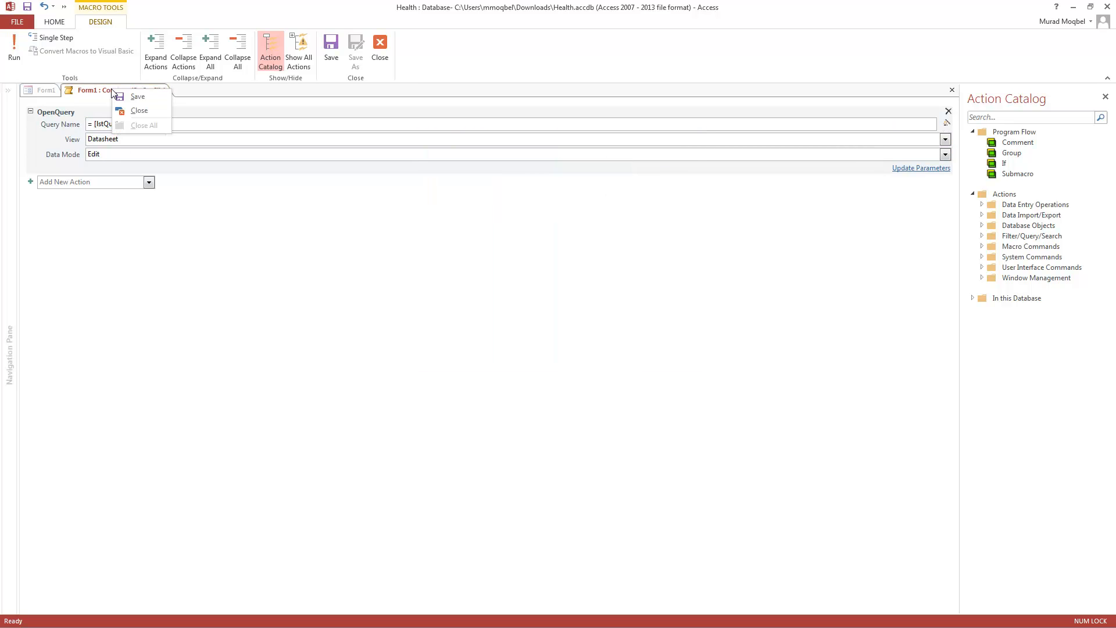
pyautogui.click(138, 97)
pyautogui.rightClick(130, 91)
pyautogui.click(150, 113)
# Step: Create an embedded macro for the query list box's On Dbl Click event with an OpenQuery action
pyautogui.click(279, 214)
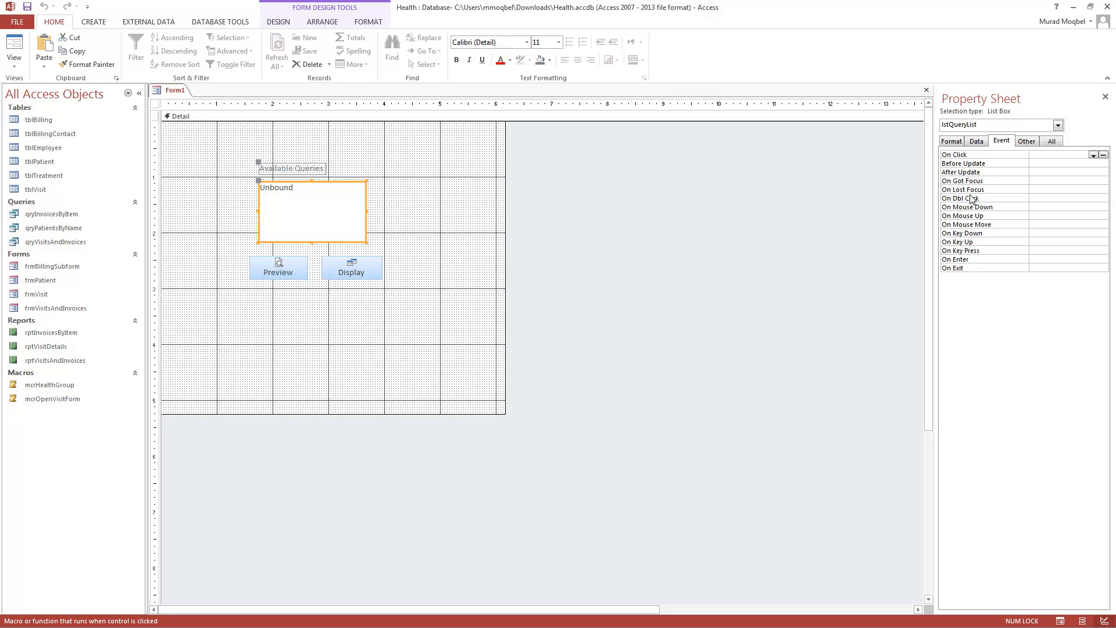
pyautogui.click(1033, 198)
pyautogui.click(1103, 199)
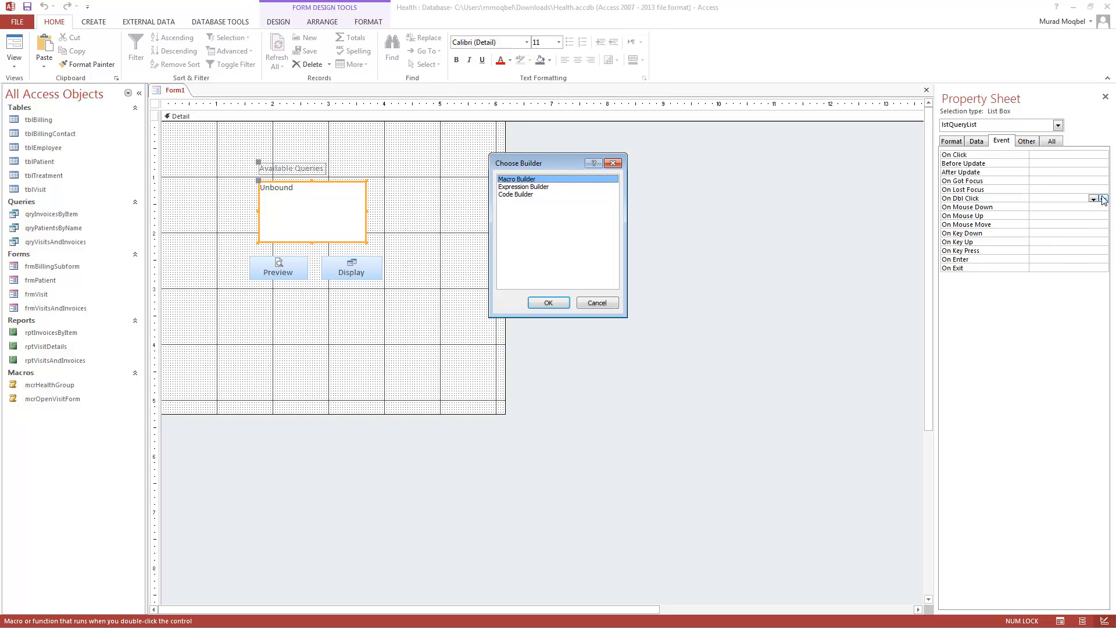
pyautogui.click(547, 303)
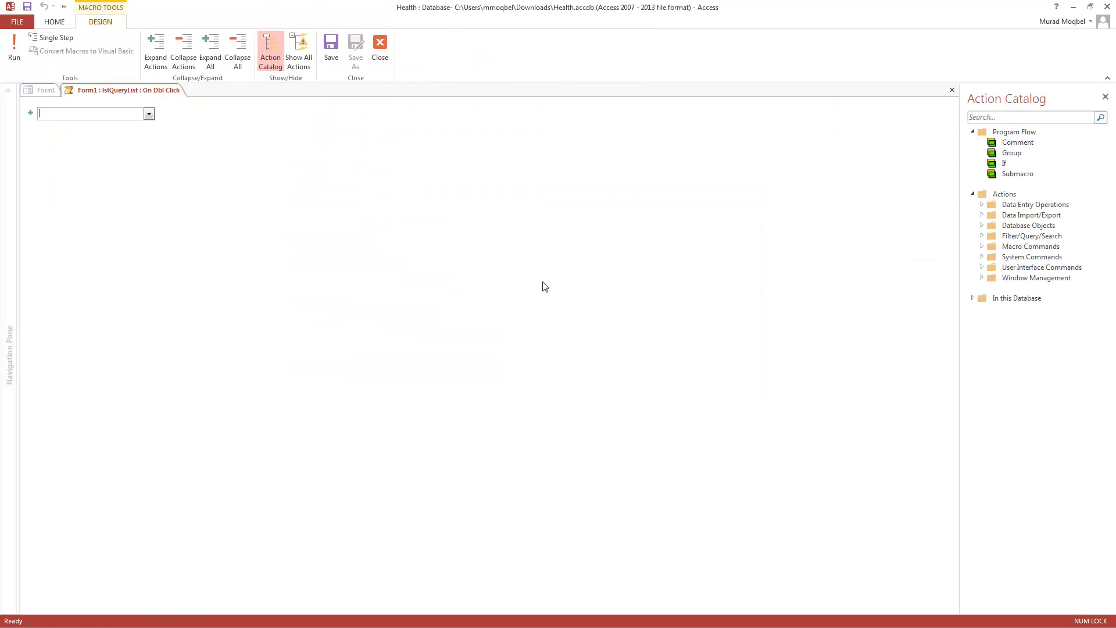
pyautogui.click(149, 114)
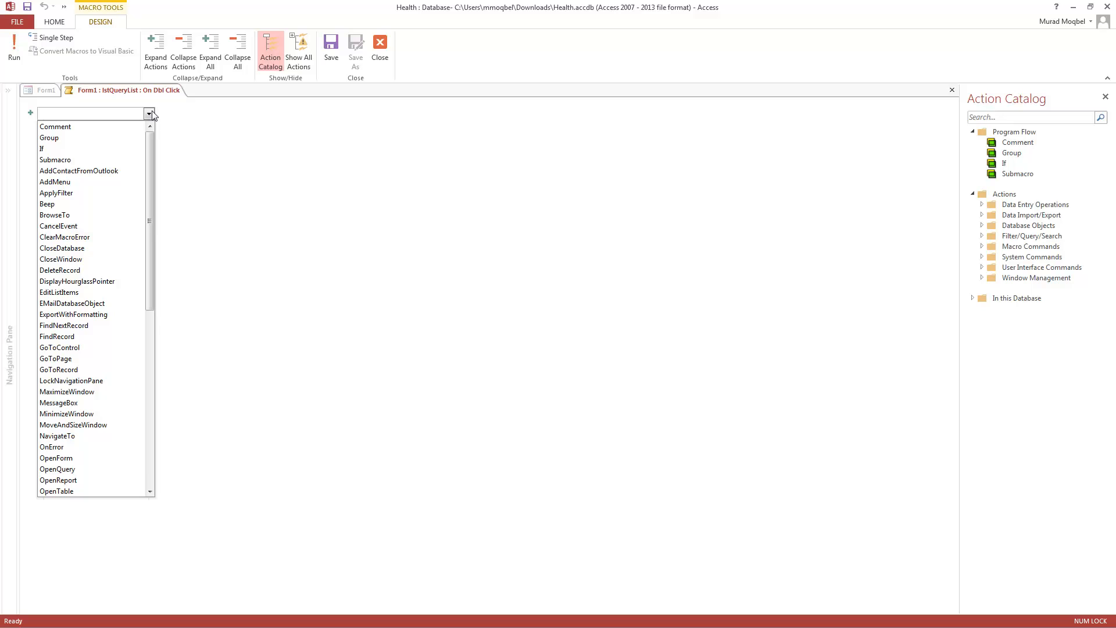
pyautogui.click(63, 468)
# Step: Set the list box macro's Query Name to = [lstQueryList] with the Expression Builder, and save and close the macro
pyautogui.write('=')
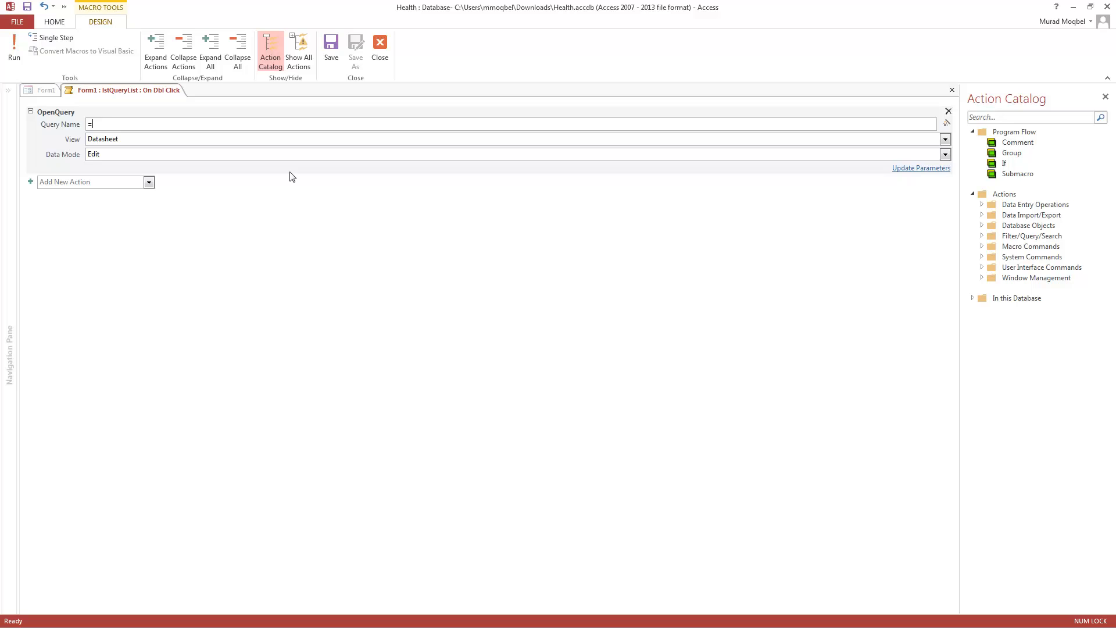
pyautogui.click(944, 124)
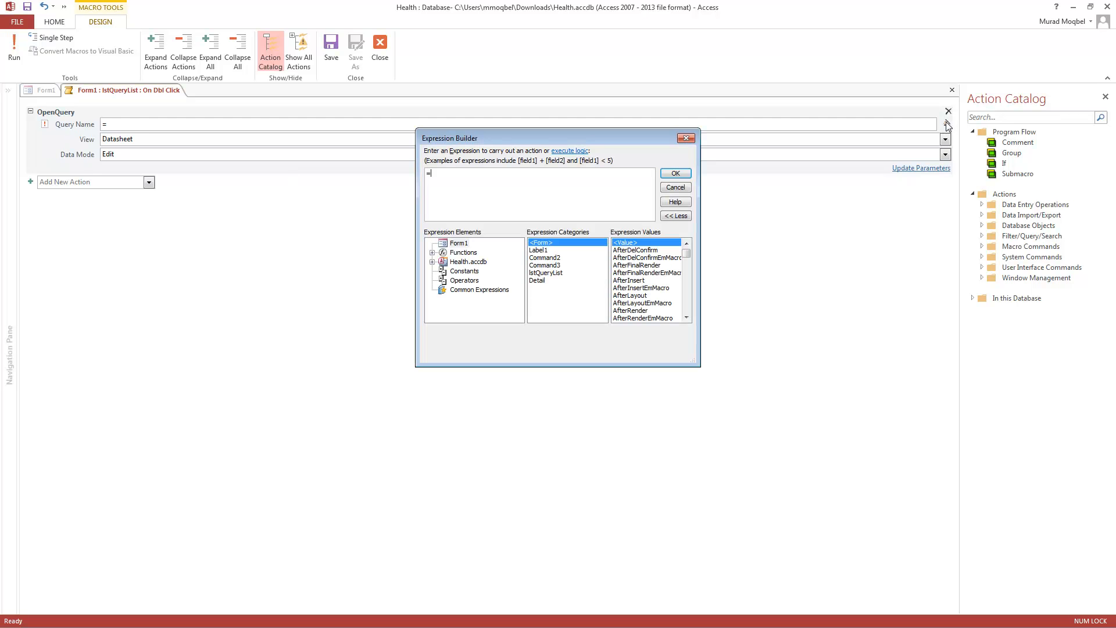
pyautogui.doubleClick(546, 273)
pyautogui.click(675, 173)
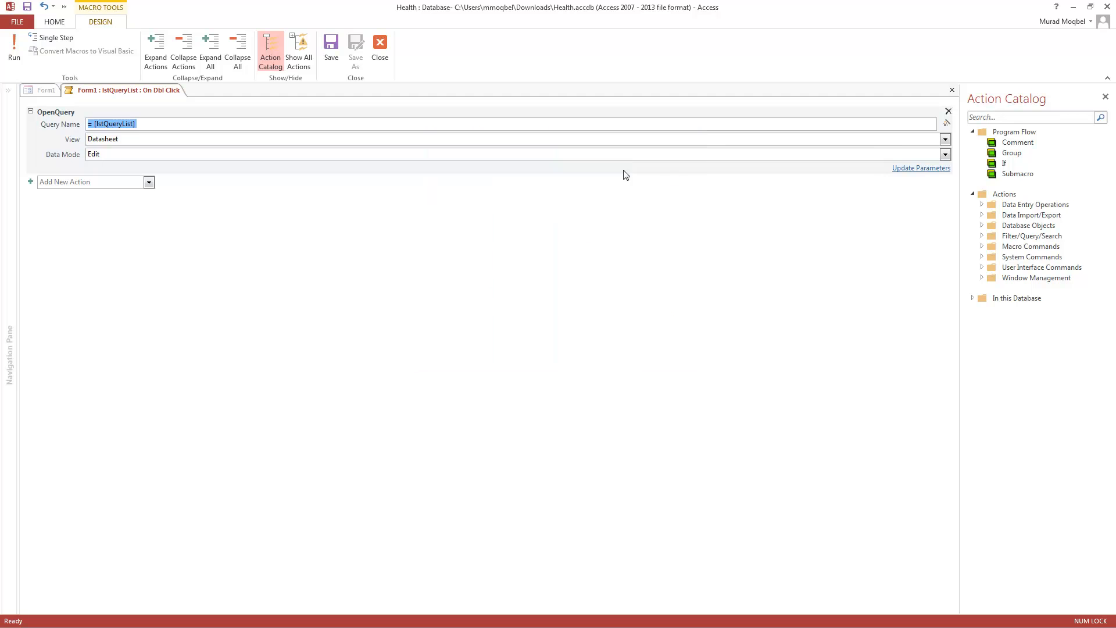
pyautogui.rightClick(166, 89)
pyautogui.click(190, 100)
pyautogui.rightClick(156, 86)
pyautogui.click(183, 106)
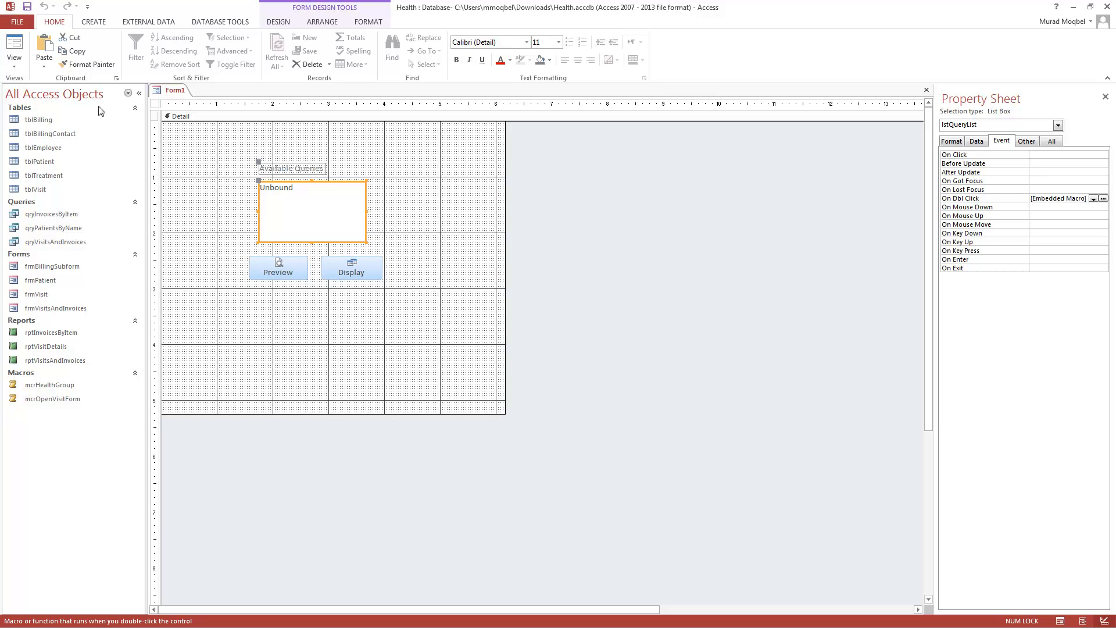
# Step: Switch the form to Form View and test both the Preview and Display buttons on qryInvoicesByItem, closing each result
pyautogui.click(16, 46)
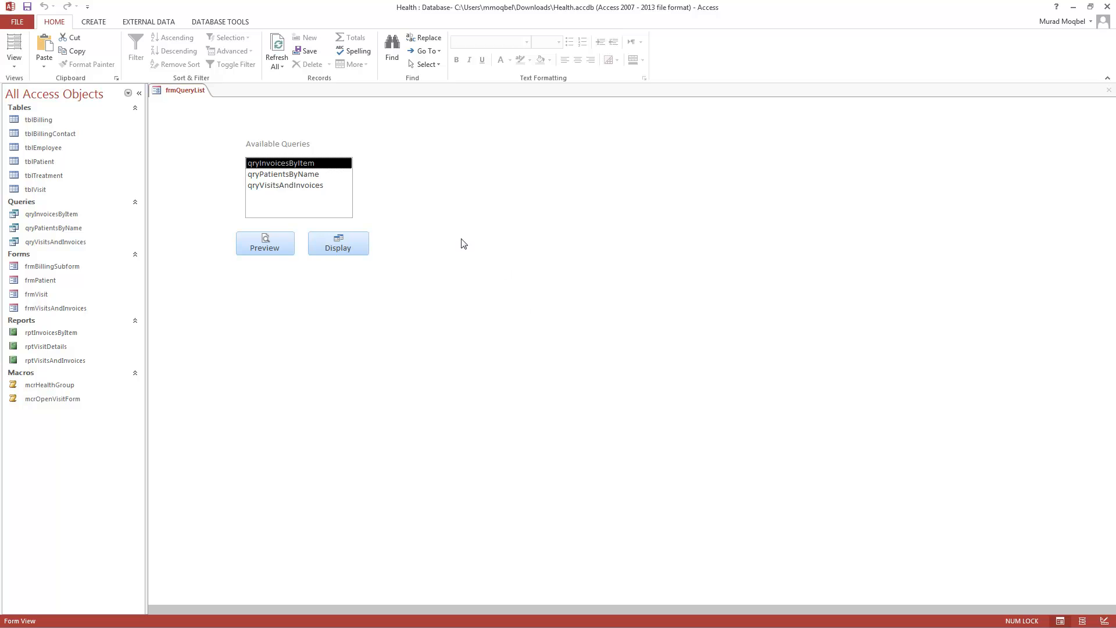
pyautogui.click(269, 243)
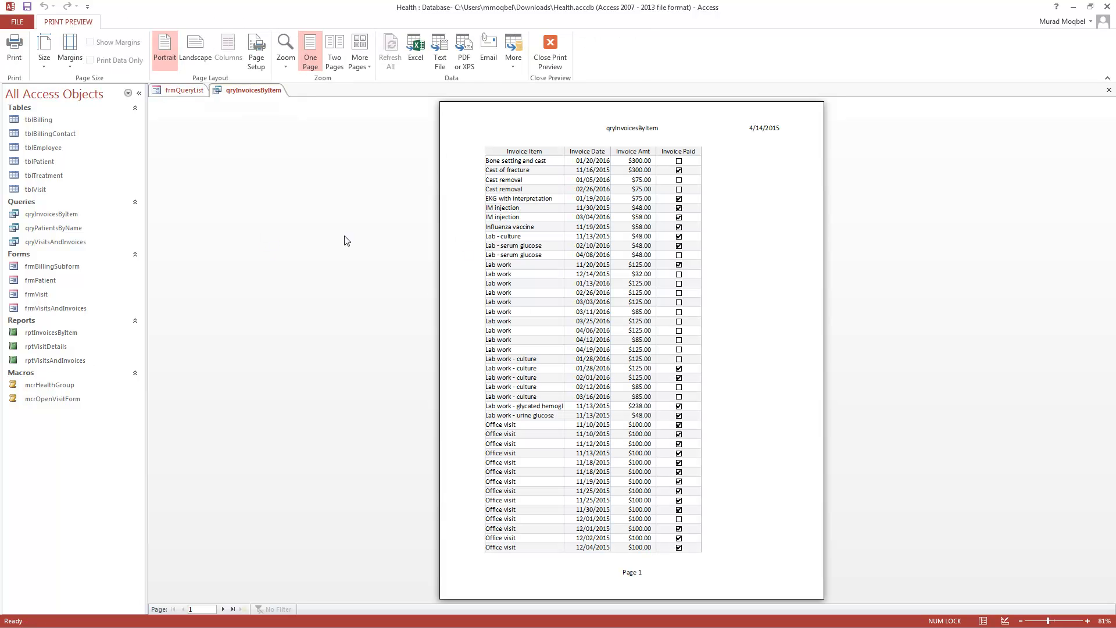
pyautogui.rightClick(256, 87)
pyautogui.click(269, 110)
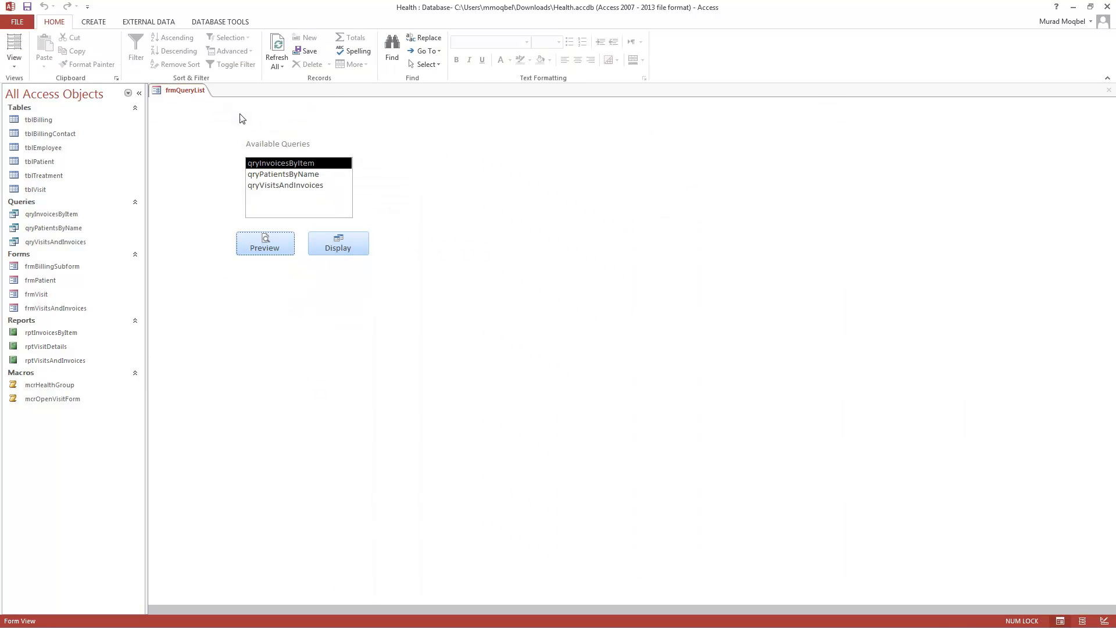
pyautogui.click(329, 238)
pyautogui.rightClick(224, 93)
pyautogui.click(250, 110)
# Step: Select qryVisitsAndInvoices in the list and test the Preview and Display buttons on it, closing each result
pyautogui.click(267, 186)
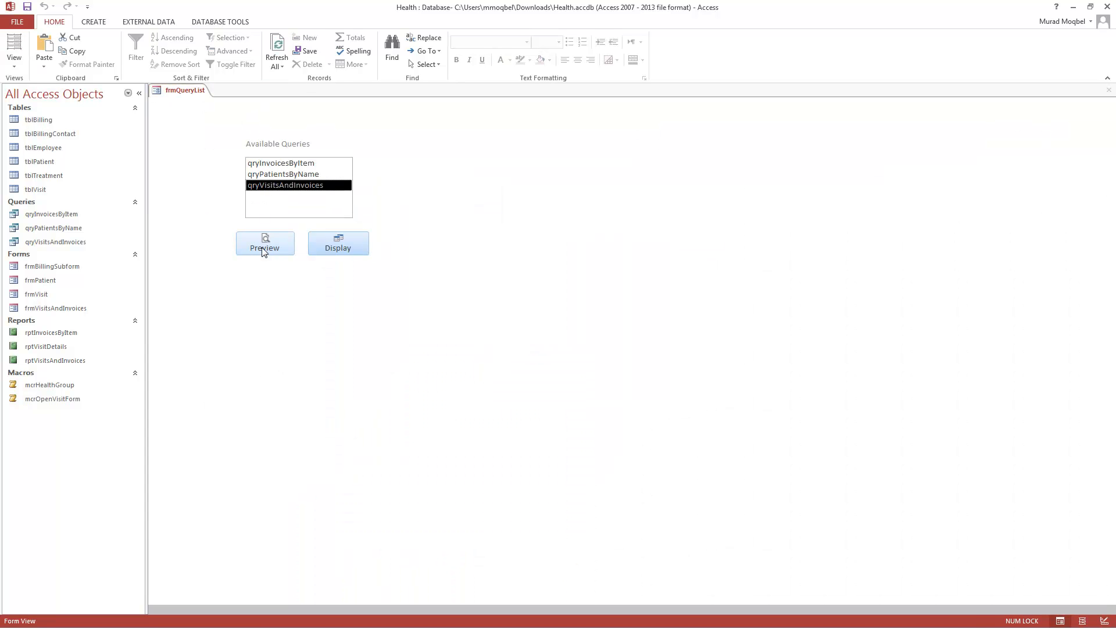
pyautogui.click(266, 247)
pyautogui.rightClick(231, 91)
pyautogui.click(257, 111)
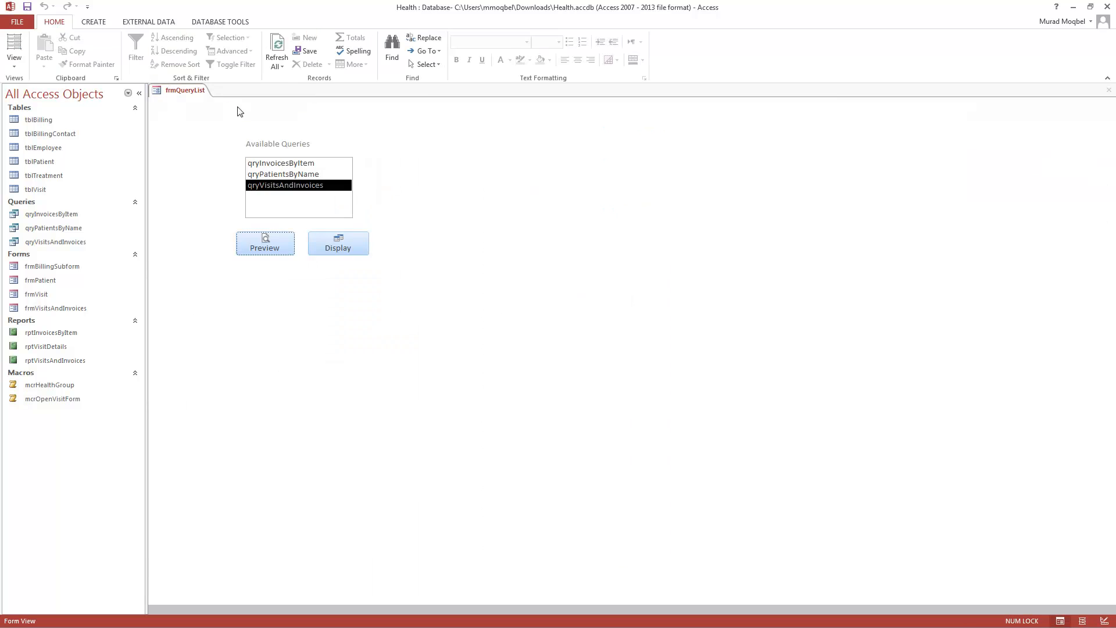
pyautogui.click(336, 246)
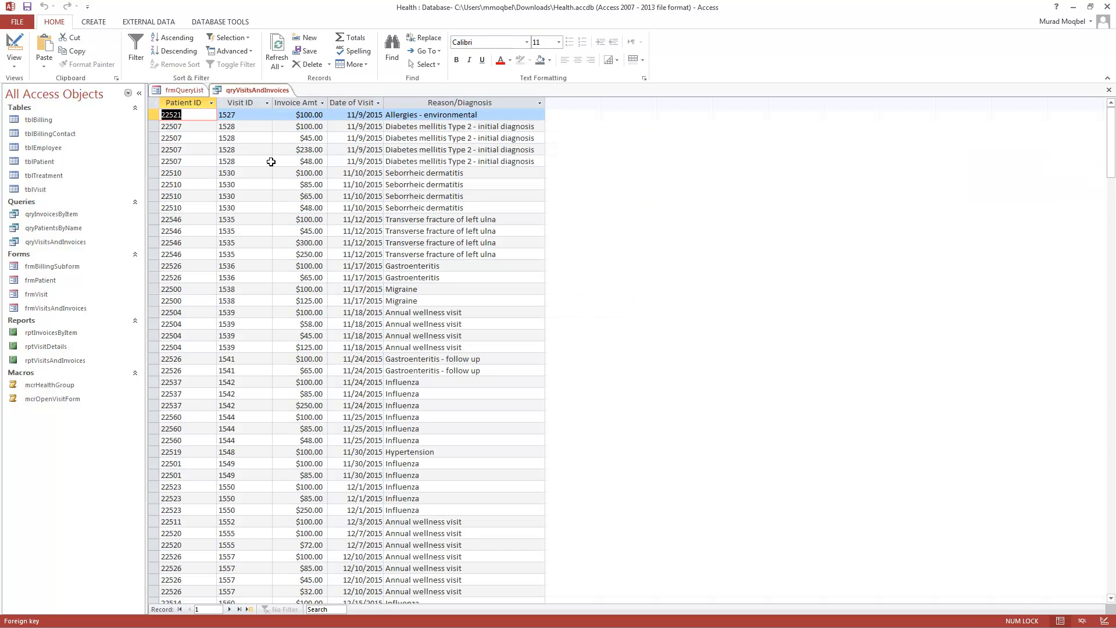
pyautogui.rightClick(228, 91)
pyautogui.click(258, 112)
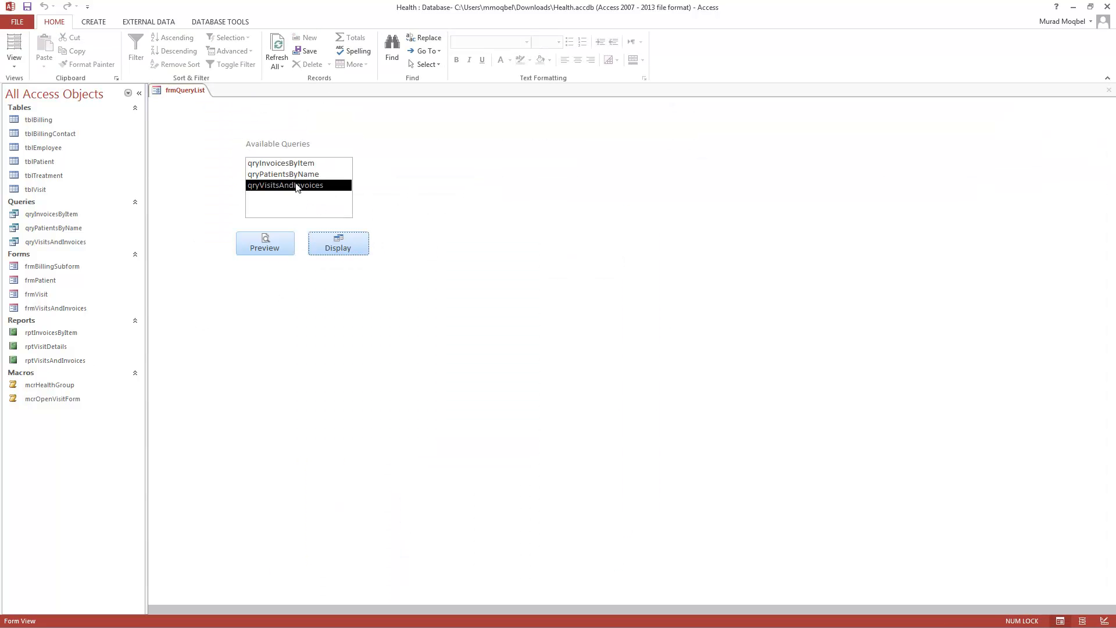
# Step: Test the list box's On Dbl Click macro on qryInvoicesByItem and close the query datasheet
pyautogui.doubleClick(282, 165)
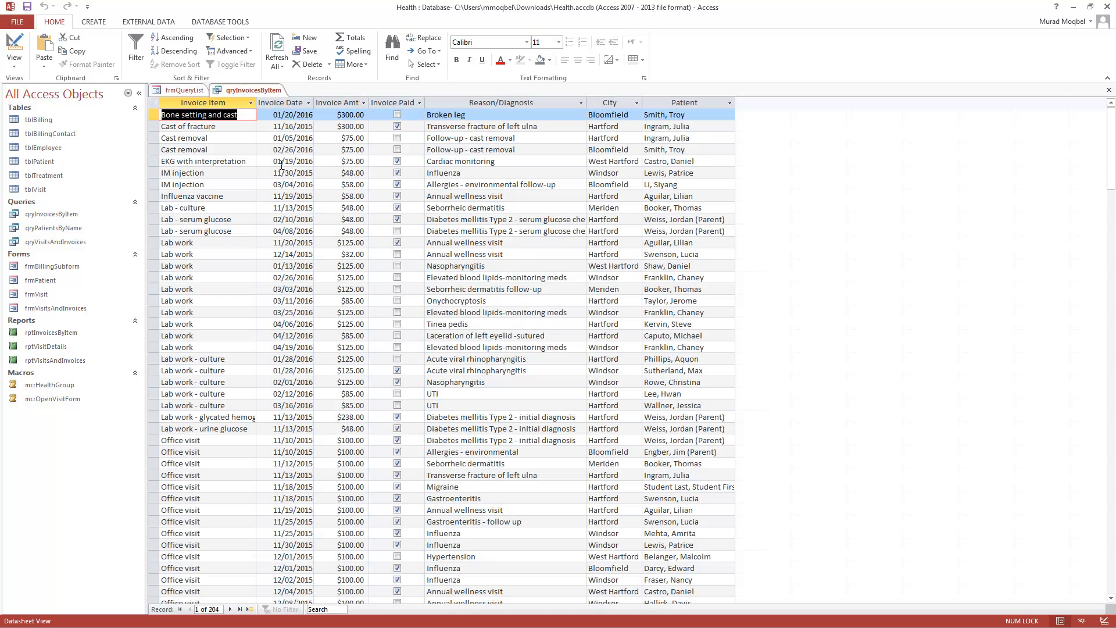
pyautogui.rightClick(252, 93)
pyautogui.click(258, 112)
# Step: Save the form as frmQueryList and close it
pyautogui.rightClick(195, 93)
pyautogui.click(215, 100)
pyautogui.click(560, 241)
pyautogui.rightClick(192, 94)
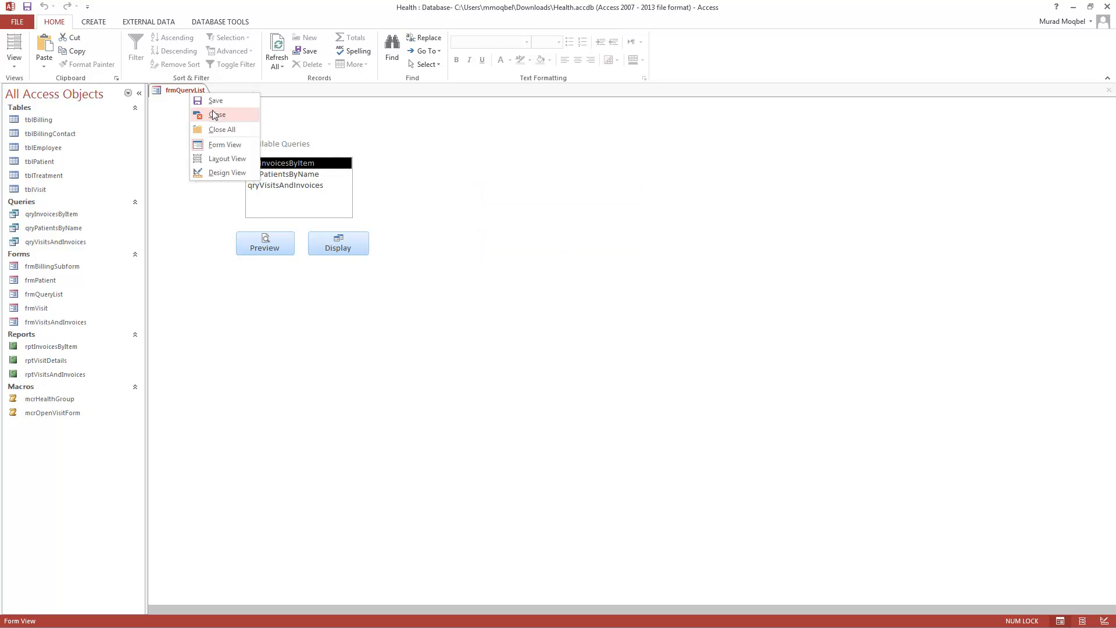
pyautogui.click(215, 114)
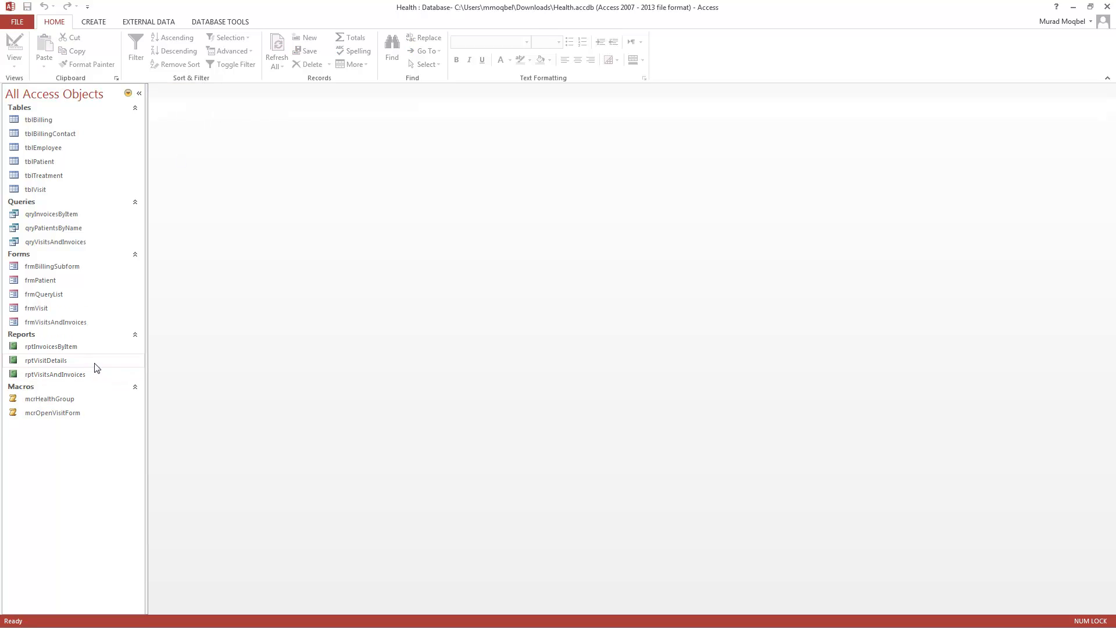
# Step: Reopen frmQueryList, check Preview and Display on qryInvoicesByItem, and close the query results and the form
pyautogui.doubleClick(38, 295)
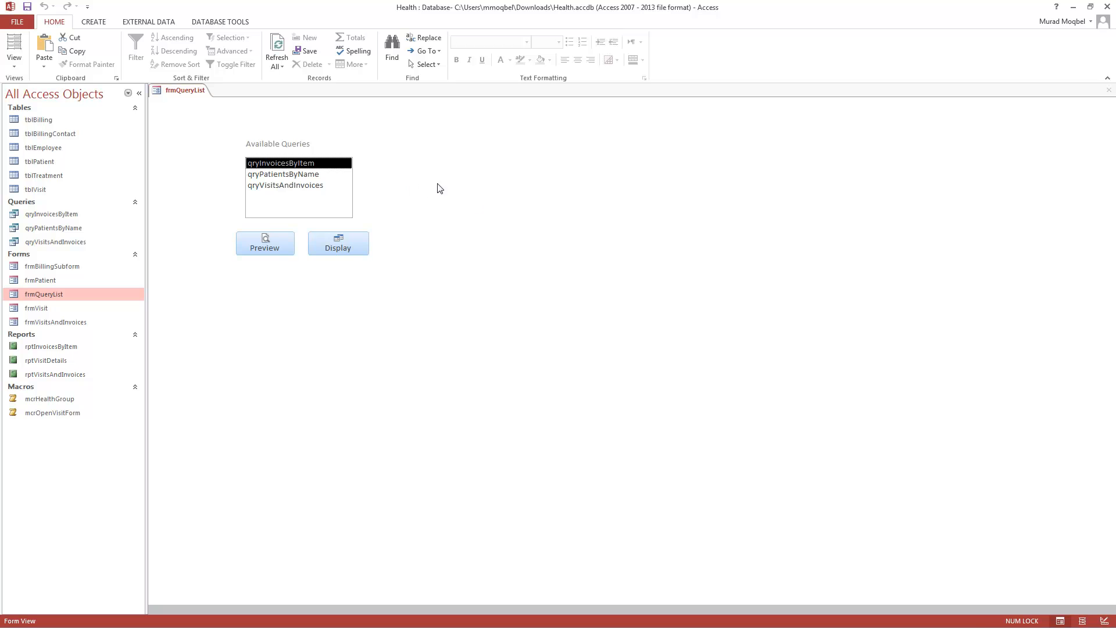
pyautogui.click(267, 241)
pyautogui.rightClick(240, 94)
pyautogui.click(259, 117)
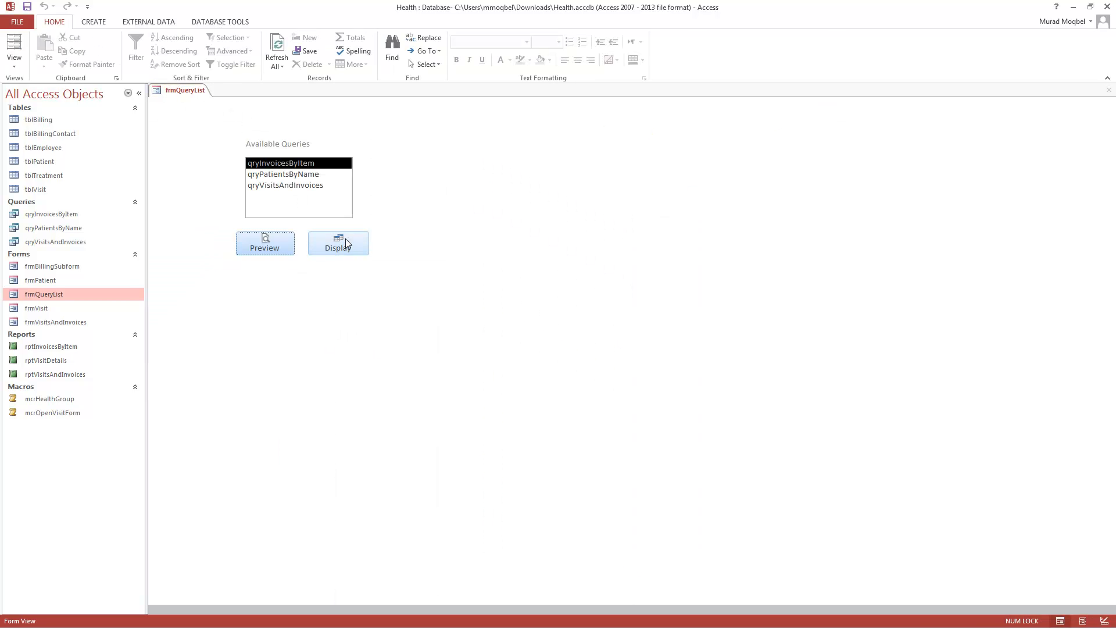
pyautogui.click(347, 243)
pyautogui.rightClick(236, 93)
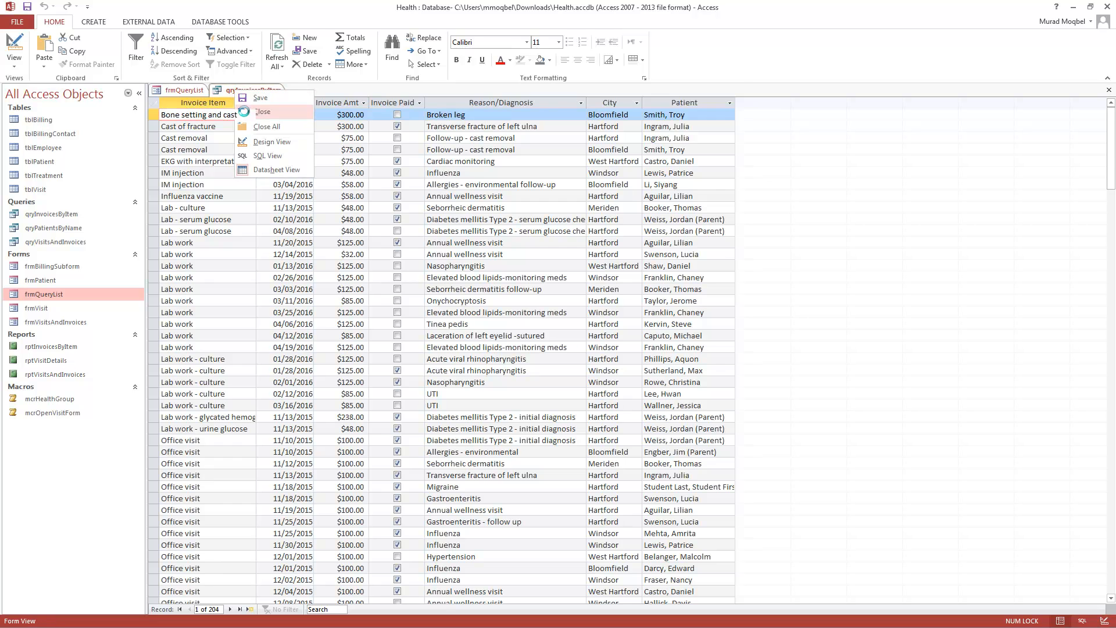
pyautogui.click(244, 111)
pyautogui.rightClick(204, 93)
pyautogui.click(230, 112)
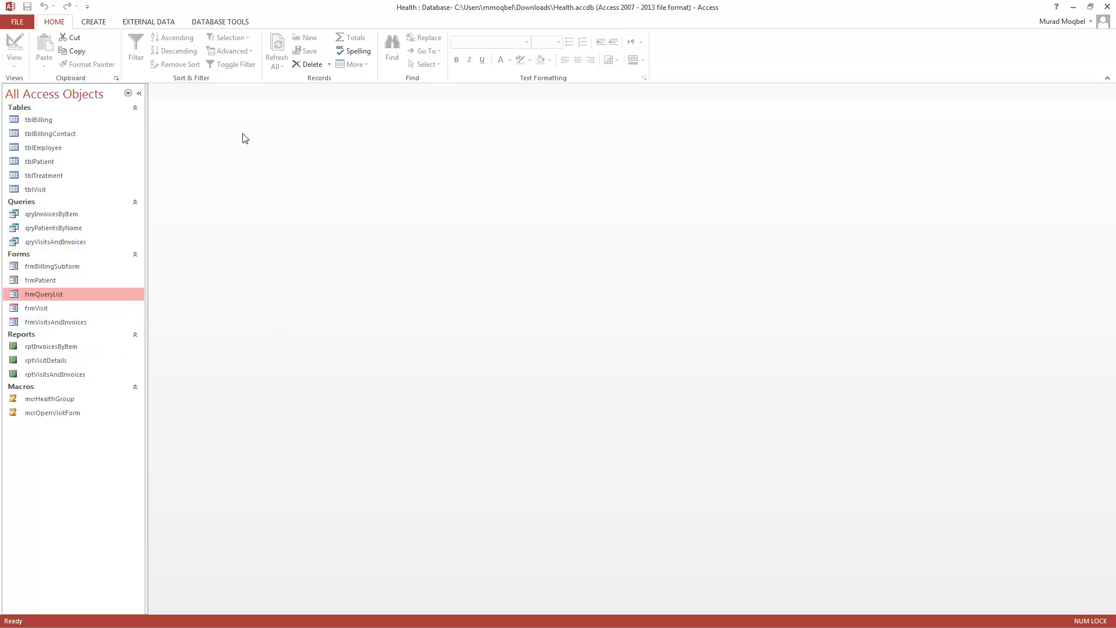
# Step: Create a navigation form with the Horizontal Tabs, 2 Levels layout
pyautogui.click(93, 21)
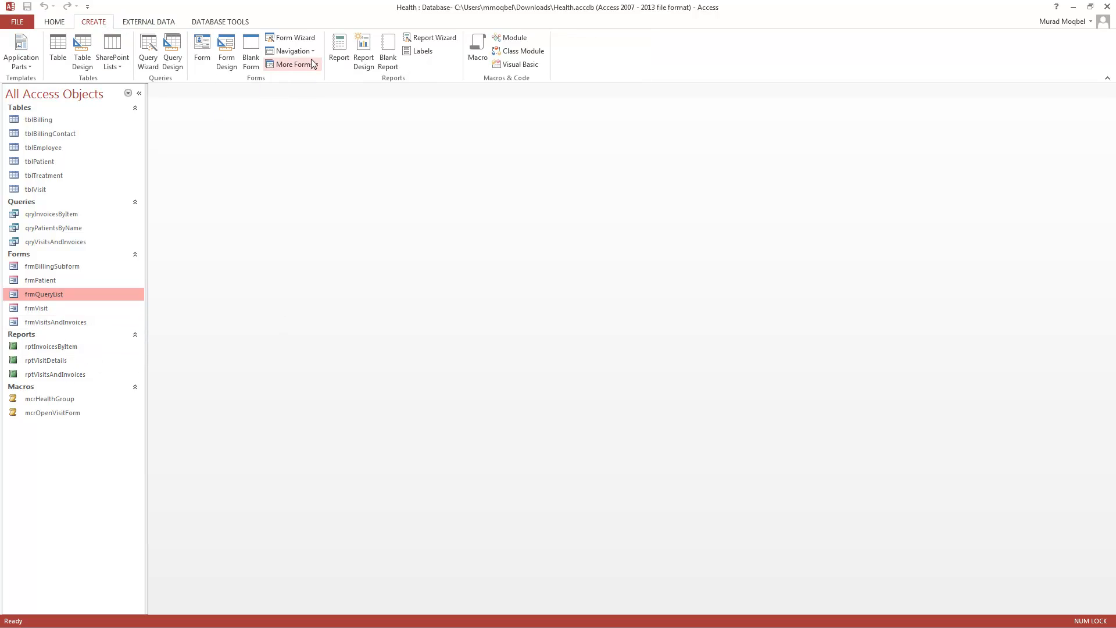
pyautogui.click(311, 52)
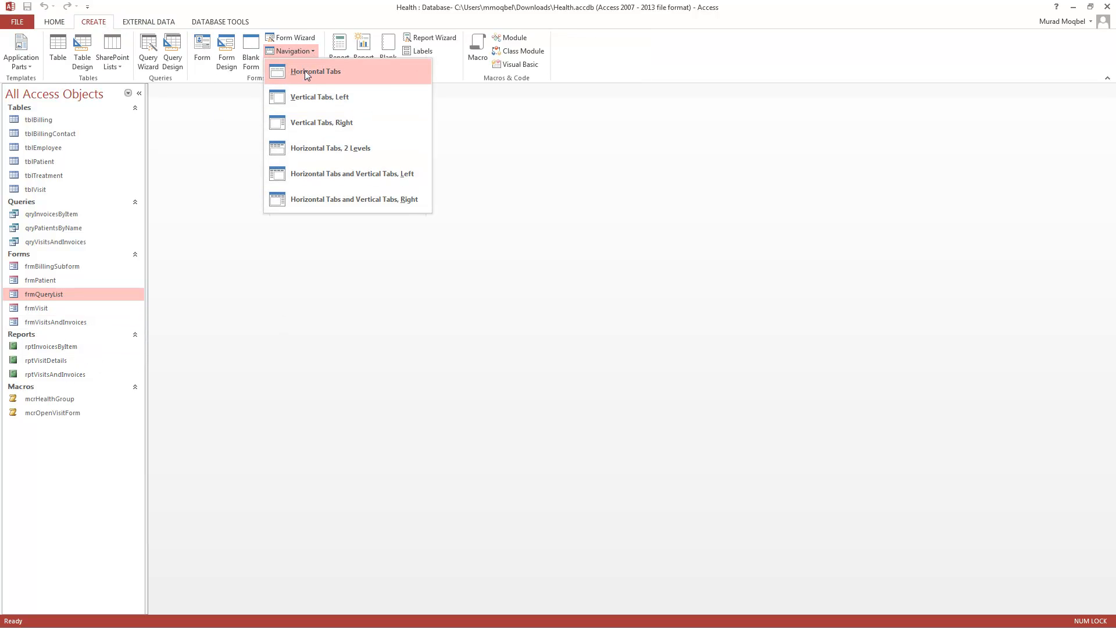
pyautogui.click(312, 149)
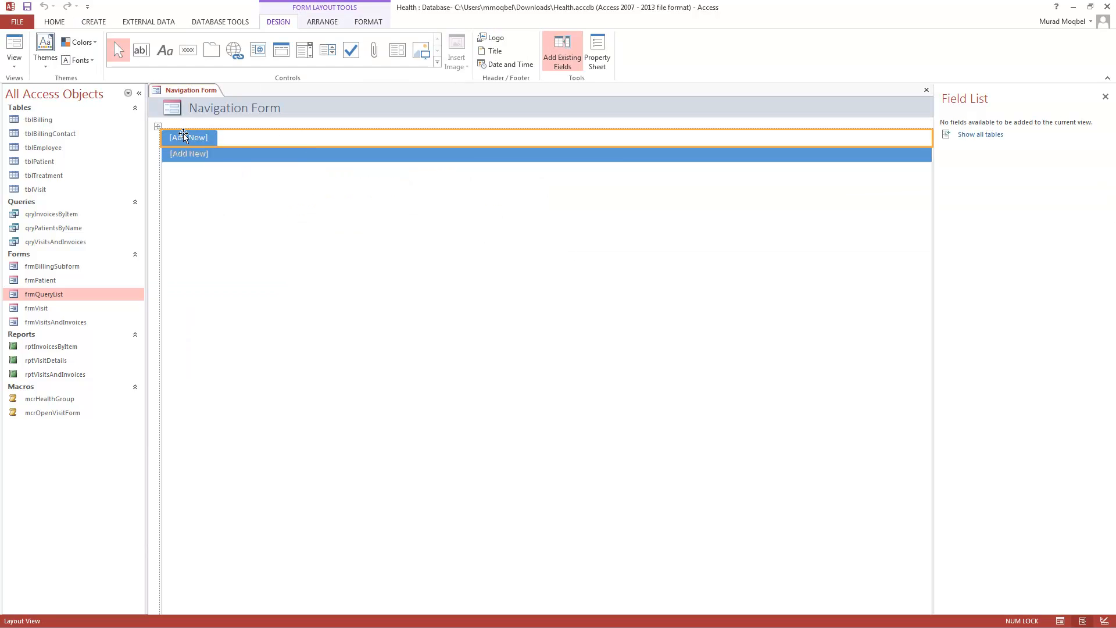
# Step: Label the first upper-level tab of the navigation form Forms
pyautogui.click(189, 138)
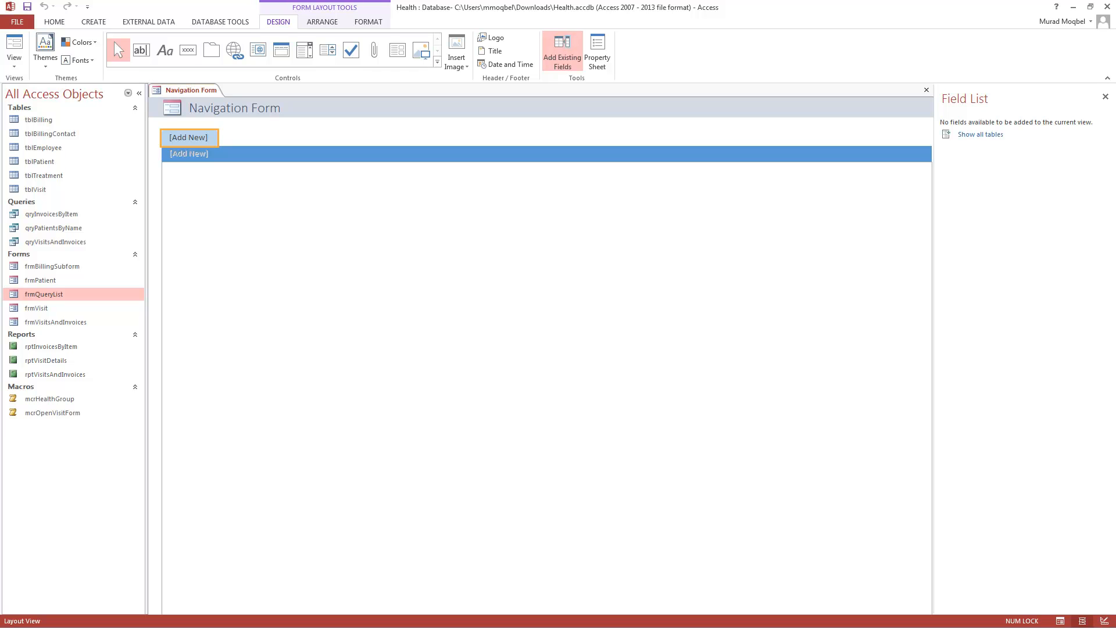
pyautogui.click(14, 61)
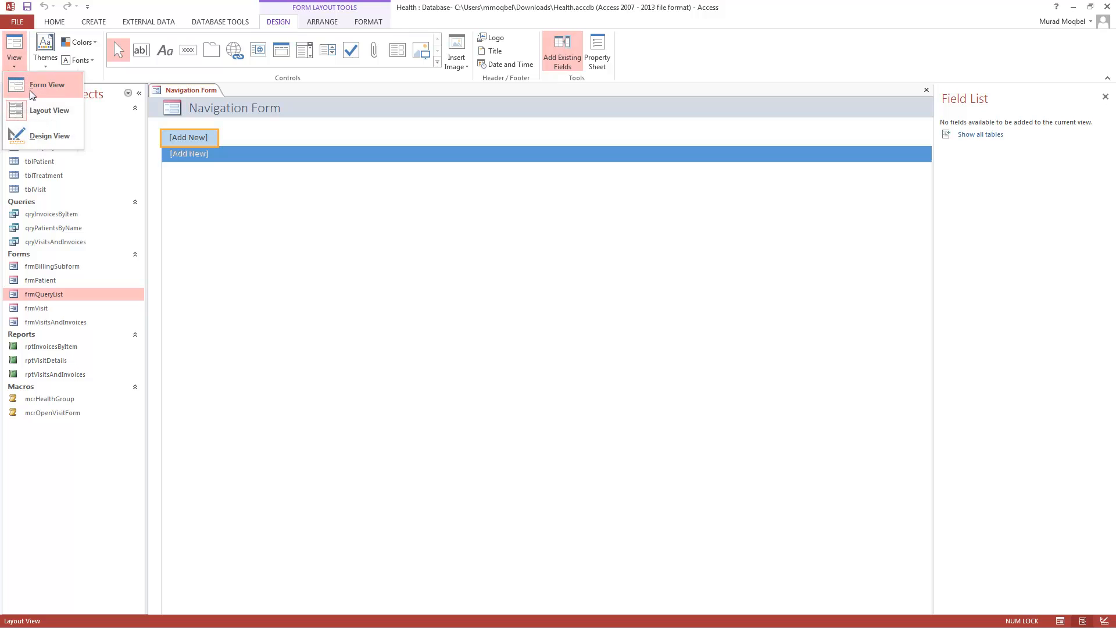
pyautogui.click(198, 138)
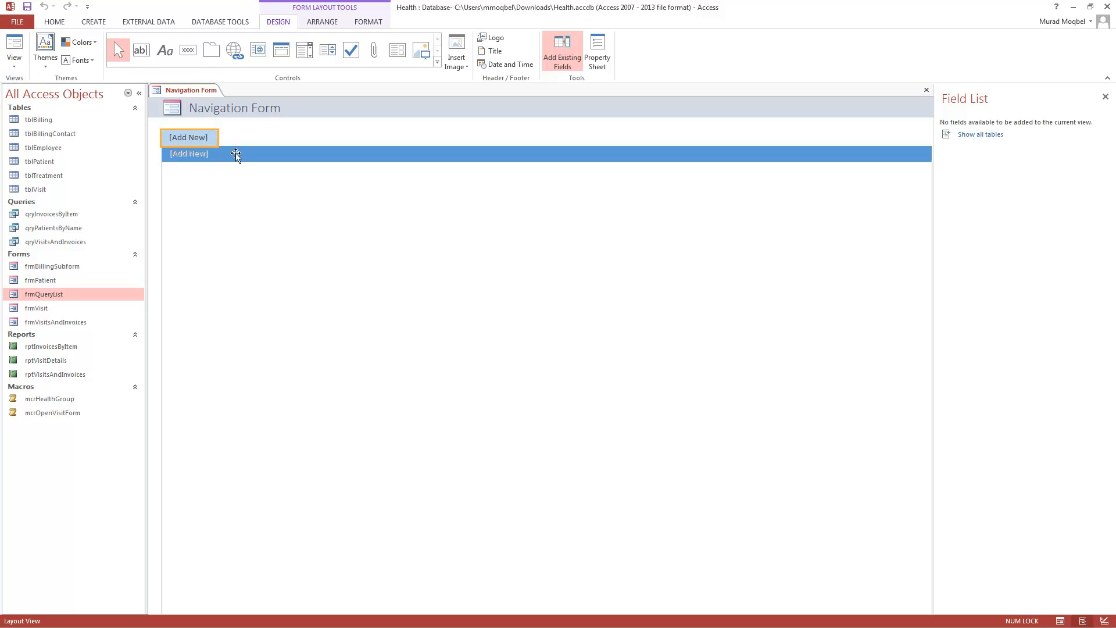
pyautogui.write('Forms')
pyautogui.press('Return')
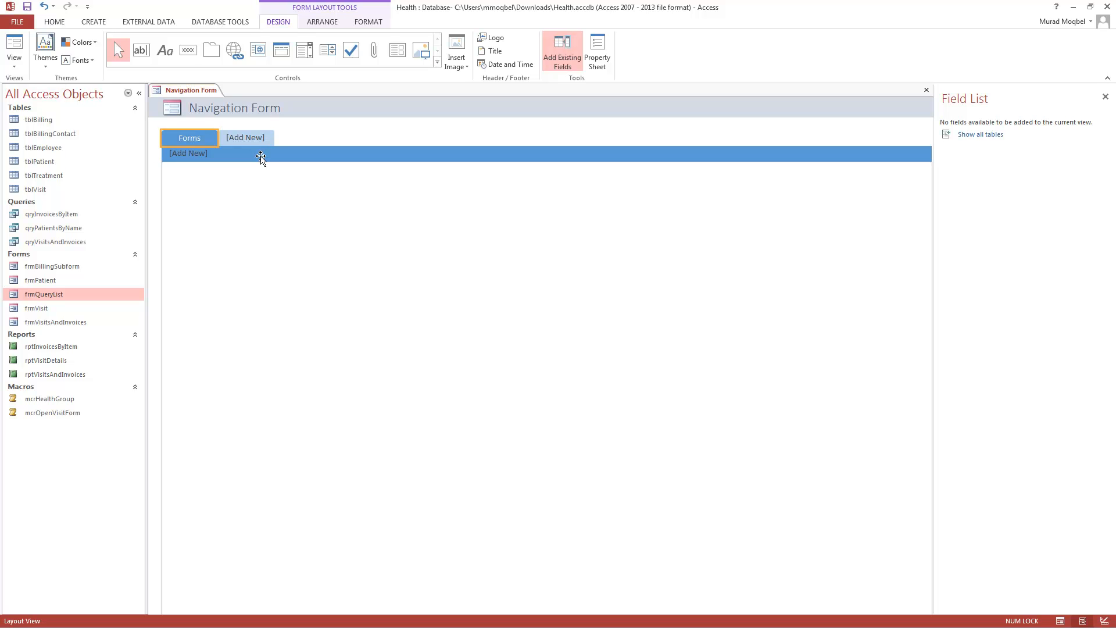
# Step: Add two more upper-level tabs to the navigation form, labelled Queris and Reports
pyautogui.click(254, 138)
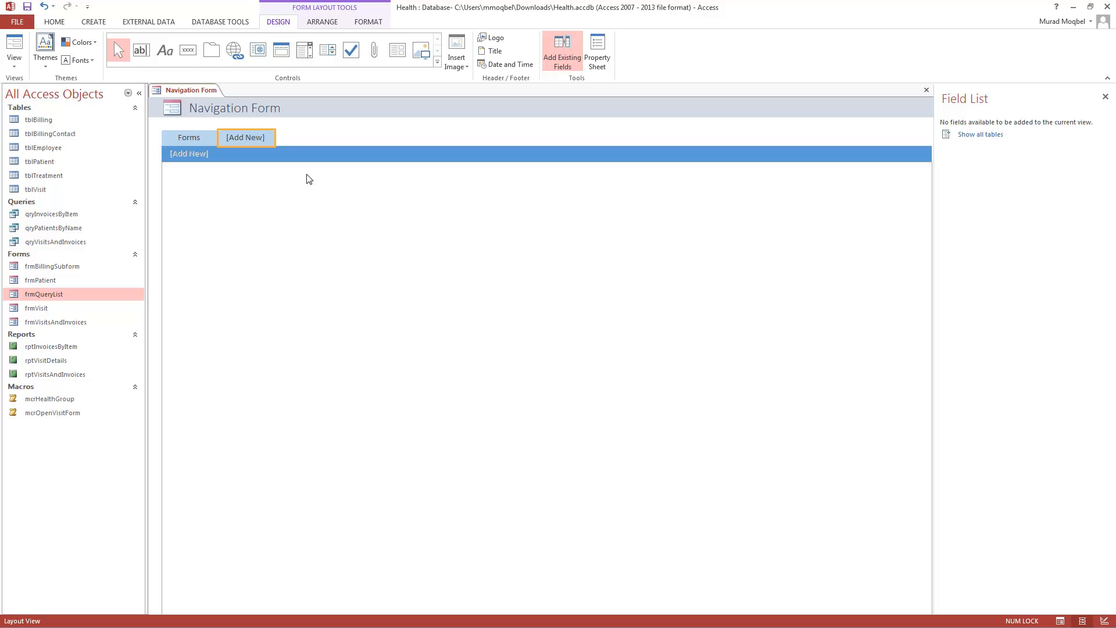
pyautogui.write('Queris')
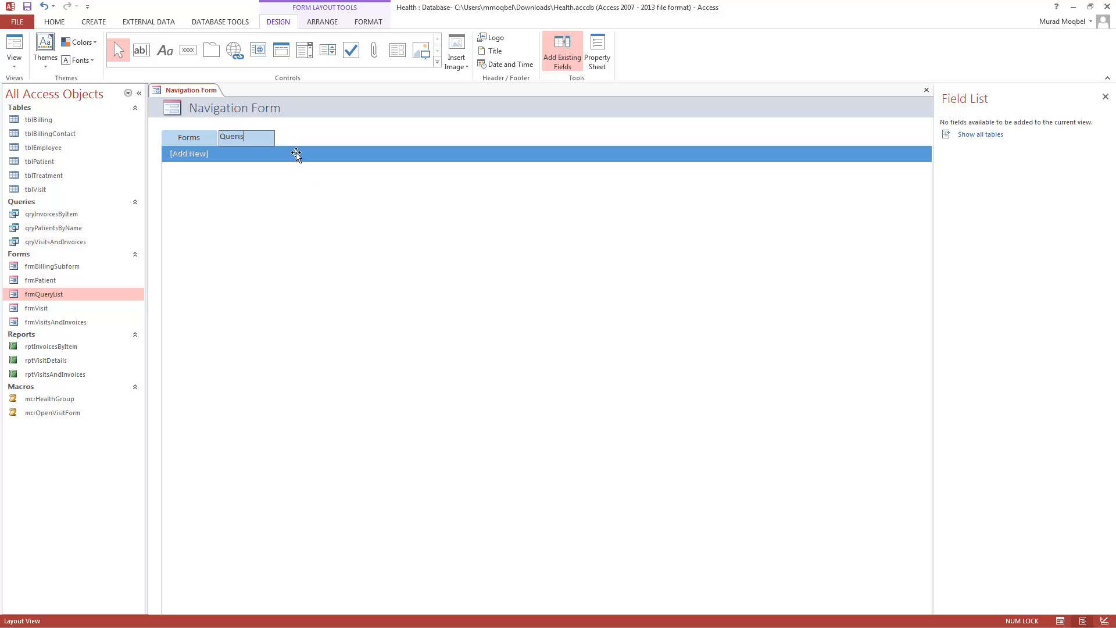
pyautogui.press('Return')
pyautogui.click(289, 138)
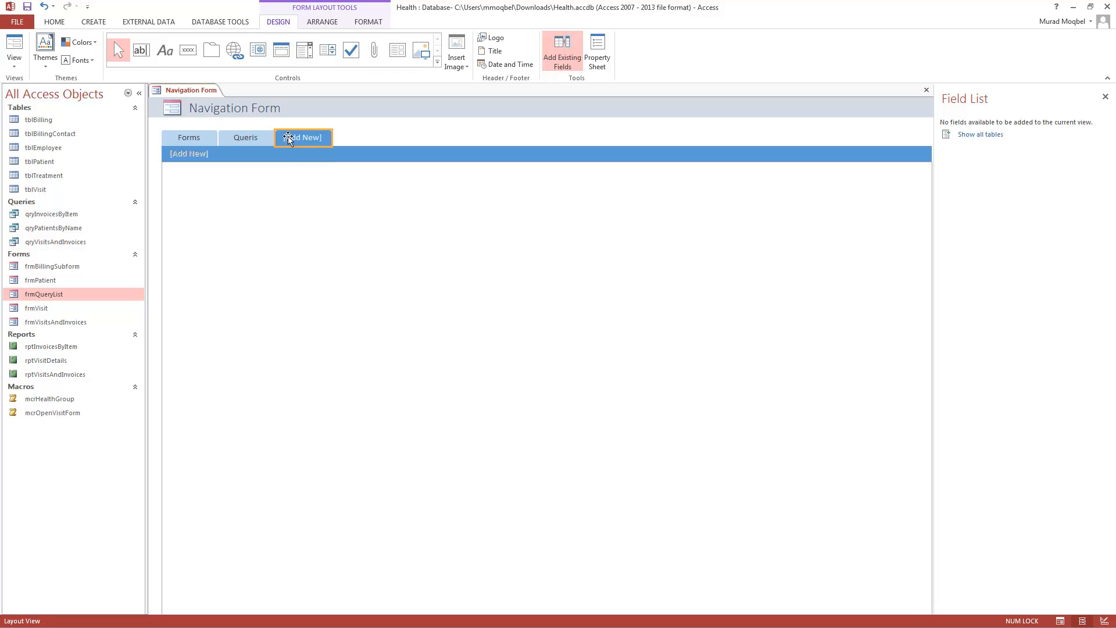
pyautogui.write('Re')
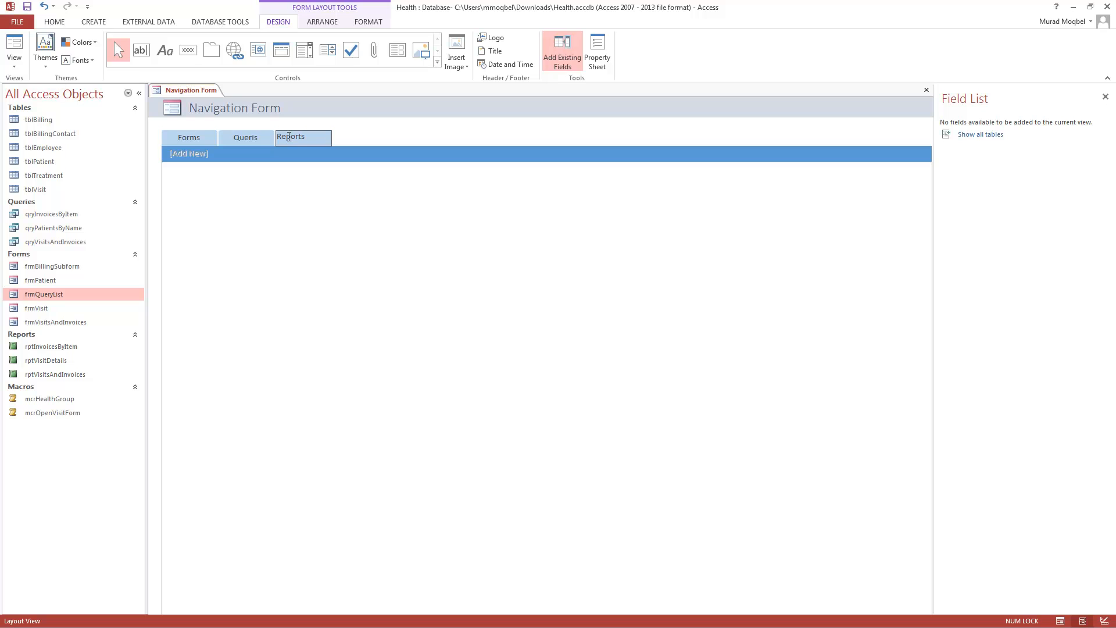
pyautogui.write('ports')
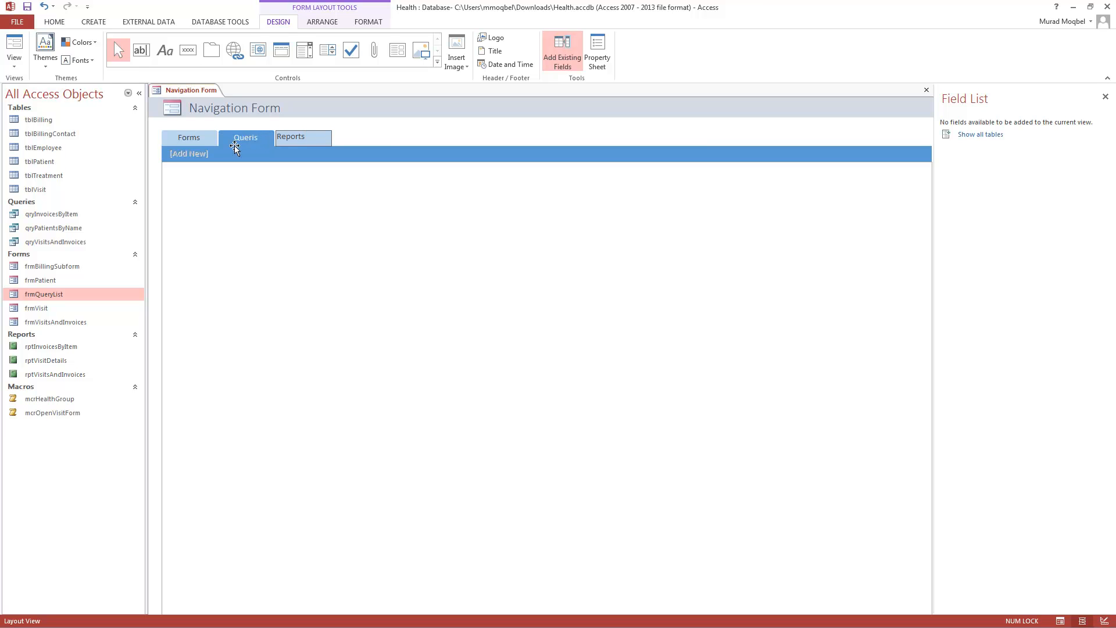
pyautogui.click(189, 139)
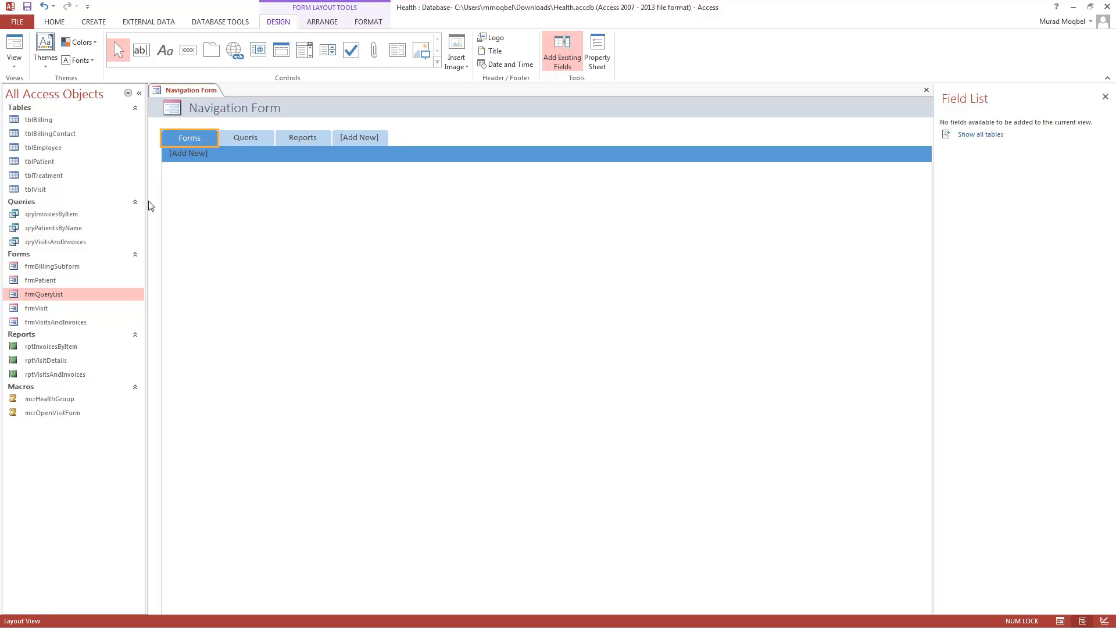
# Step: Add frmVisitsAndInvoices, frmVisit and frmPatient as lower-level tabs under the Forms tab of the navigation form
pyautogui.moveTo(75, 323)
pyautogui.mouseDown()
pyautogui.moveTo(232, 194)
pyautogui.moveTo(200, 159)
pyautogui.mouseUp()
pyautogui.click(39, 310)
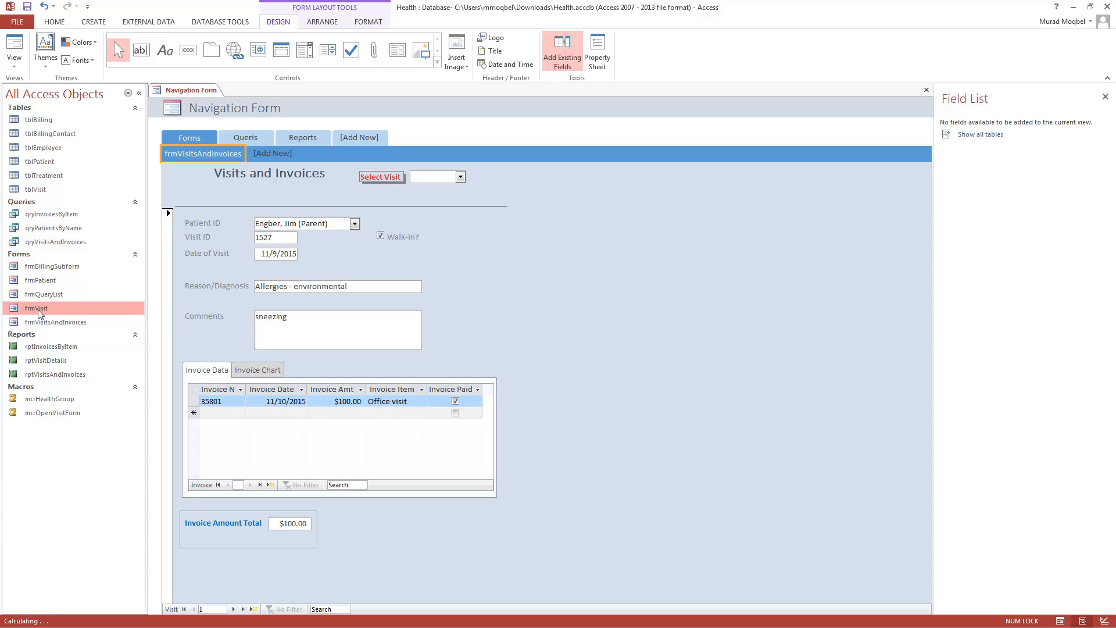
pyautogui.moveTo(37, 309); pyautogui.dragTo(270, 155)
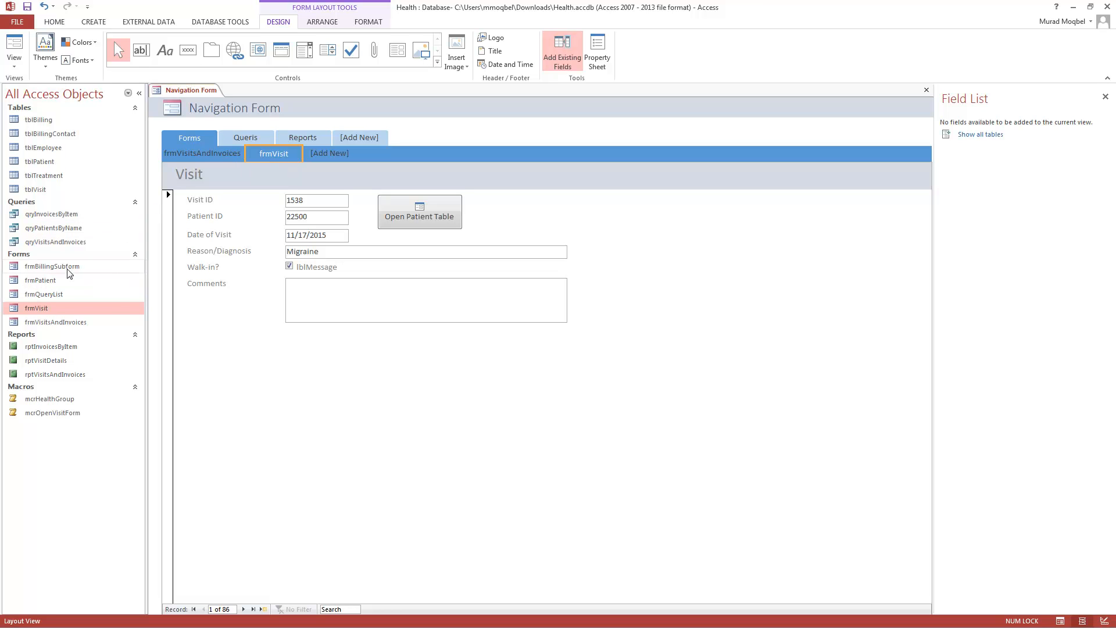
pyautogui.moveTo(43, 280); pyautogui.dragTo(316, 155)
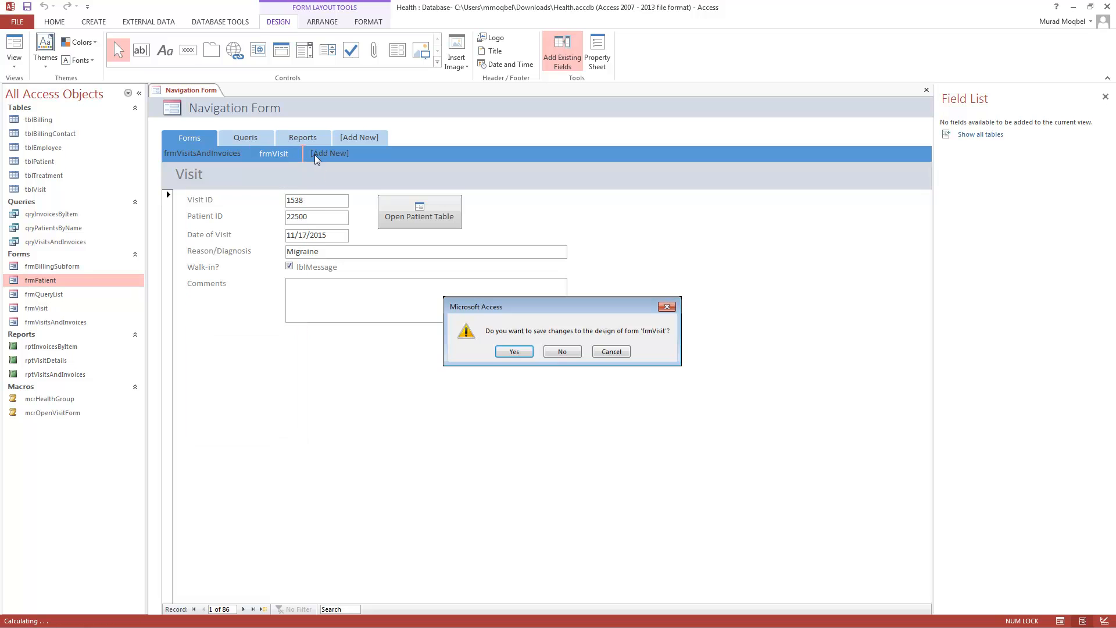
pyautogui.click(619, 353)
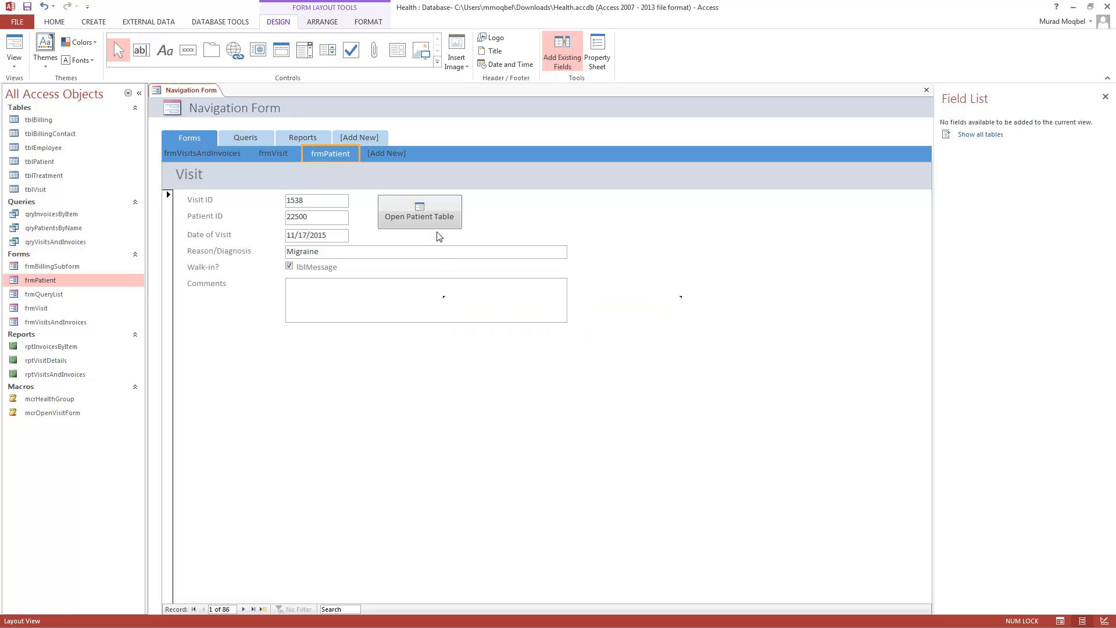
# Step: Switch among the frmVisit, frmPatient and frmVisitsAndInvoices tabs to check each form, answering the save prompts for frmVisit
pyautogui.click(281, 157)
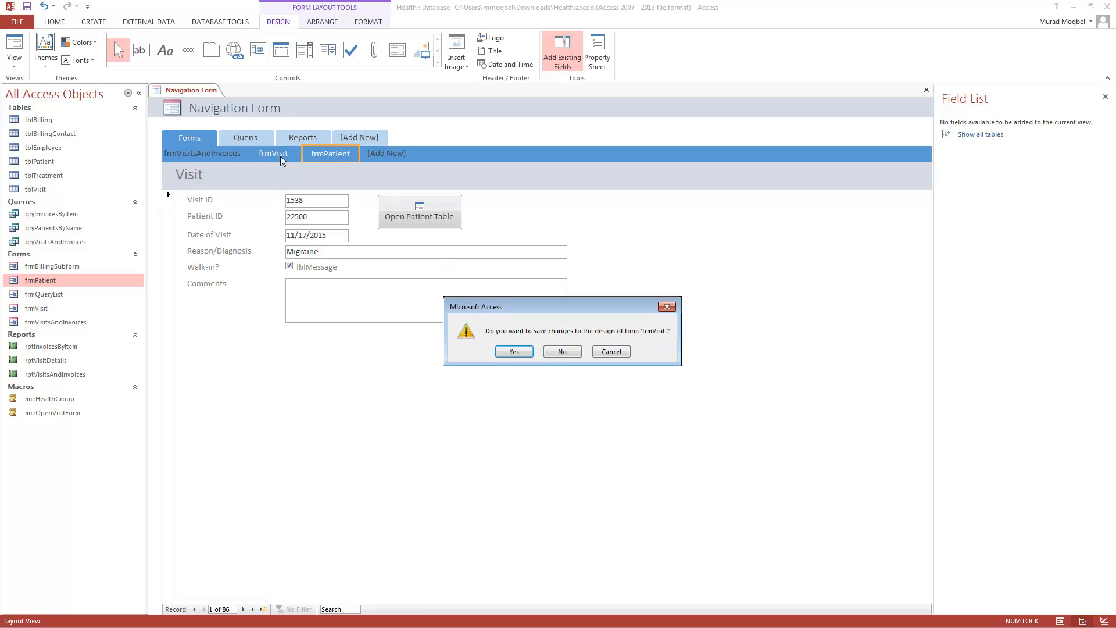
pyautogui.click(562, 352)
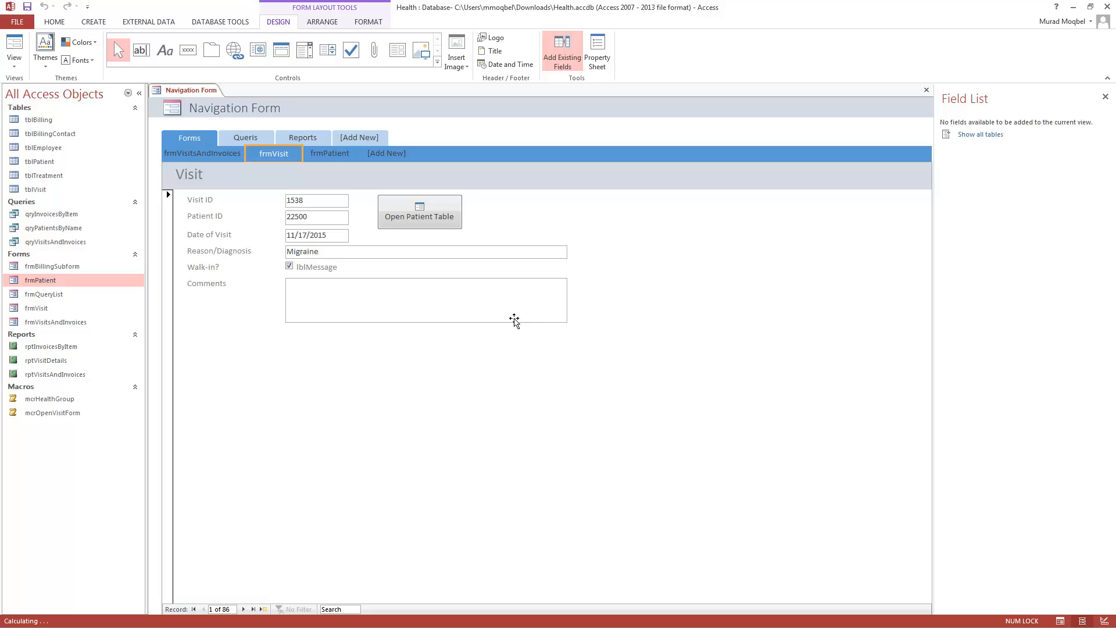
pyautogui.click(332, 156)
pyautogui.click(514, 353)
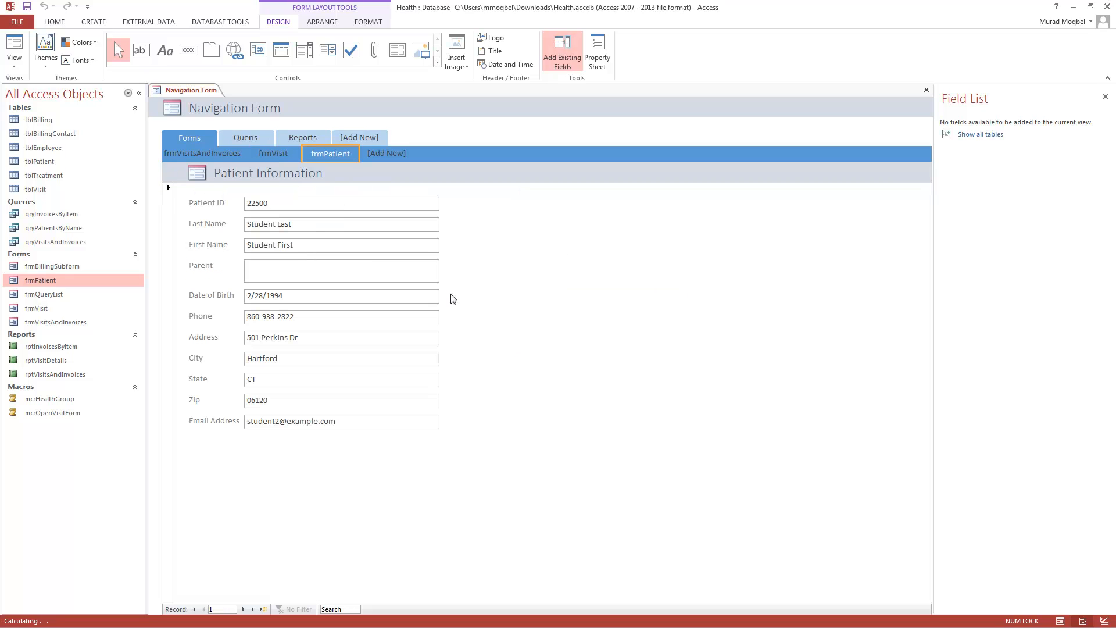
pyautogui.click(274, 157)
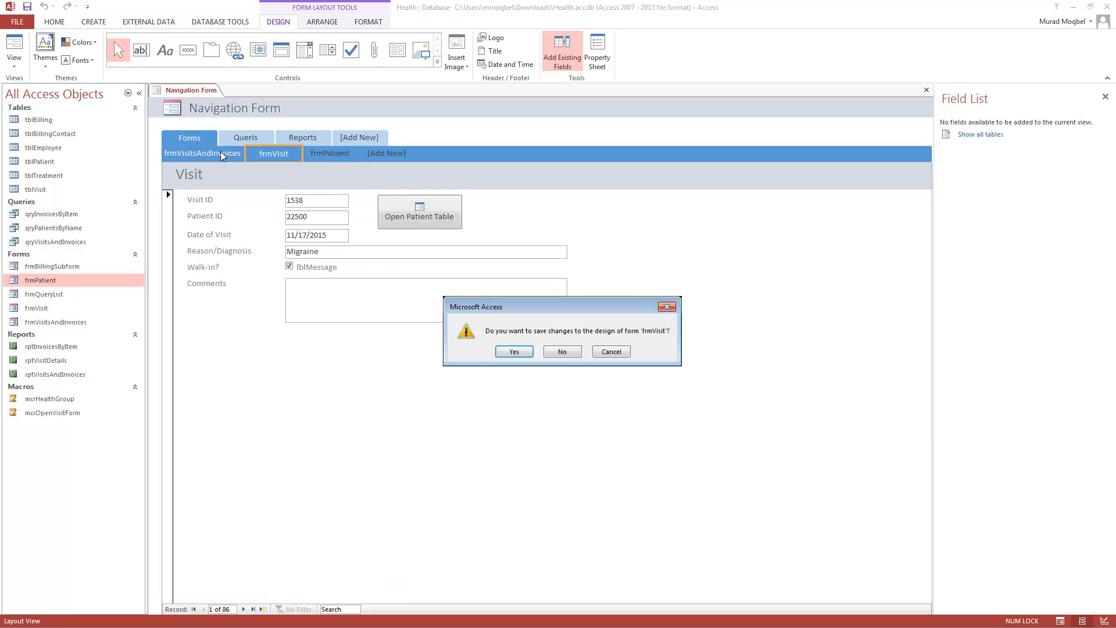
pyautogui.click(563, 352)
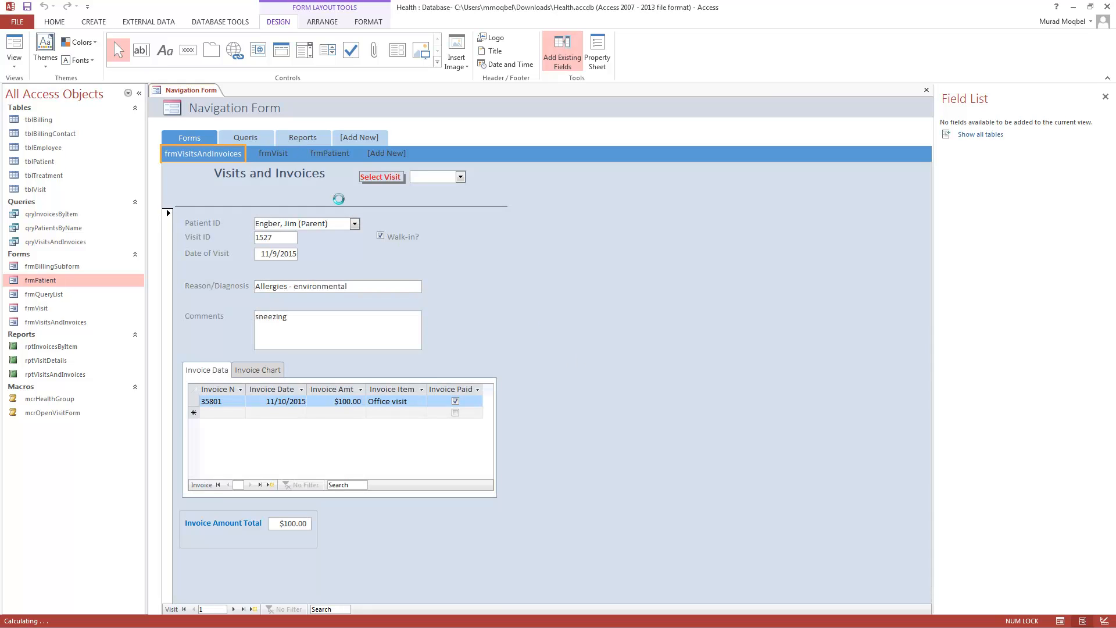
# Step: Delete the frmVisit tab from the lower level of Forms and check the frmVisitsAndInvoices and frmPatient tabs
pyautogui.rightClick(279, 158)
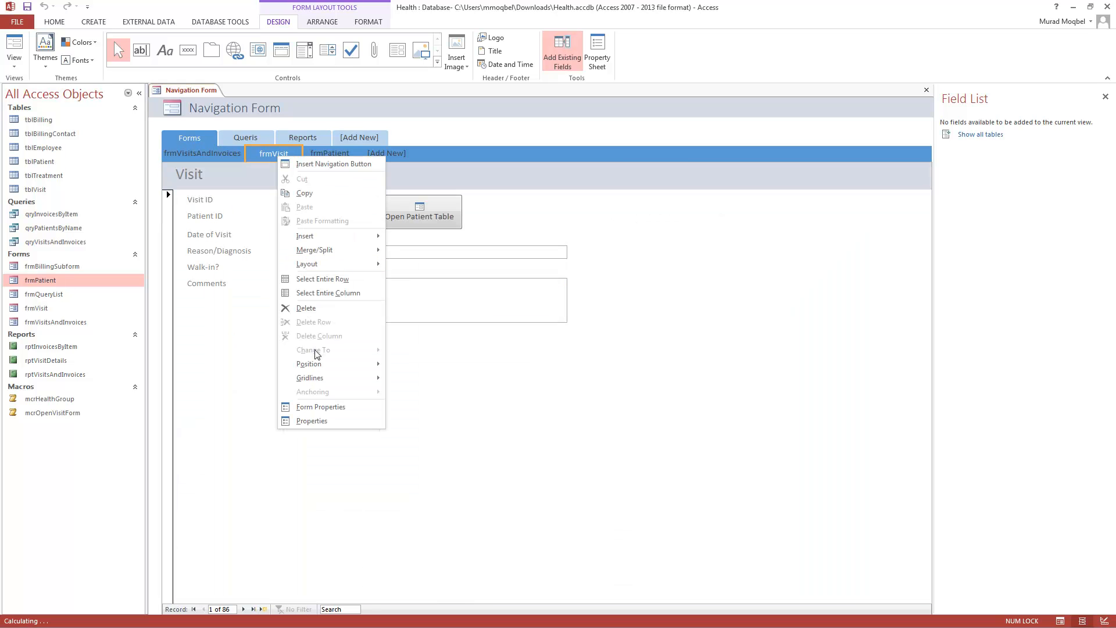
pyautogui.click(514, 352)
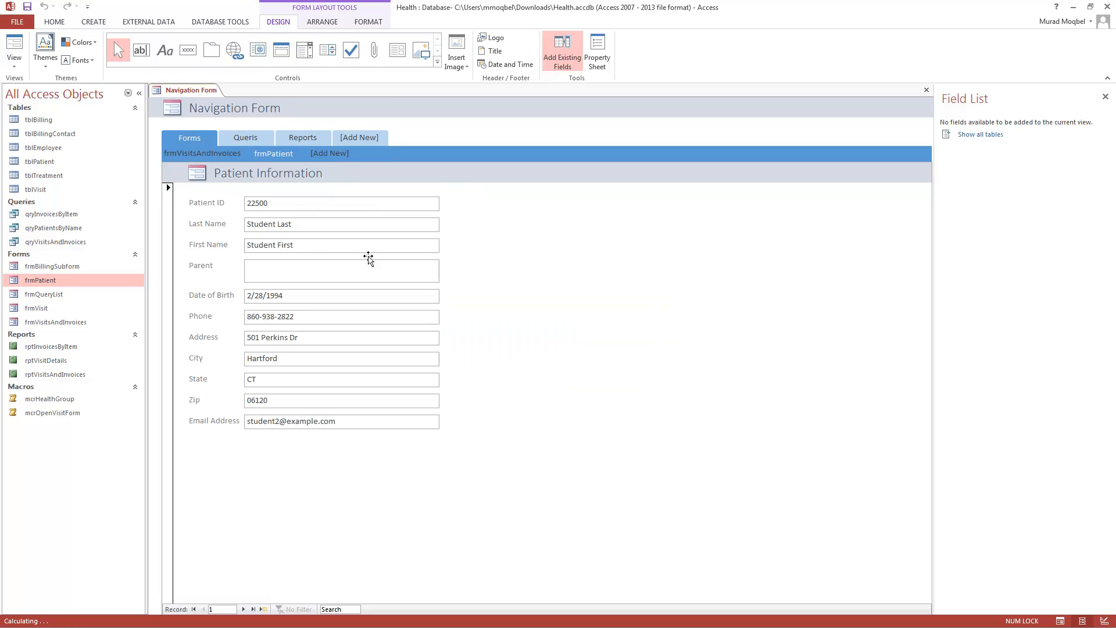
pyautogui.click(203, 153)
pyautogui.click(272, 154)
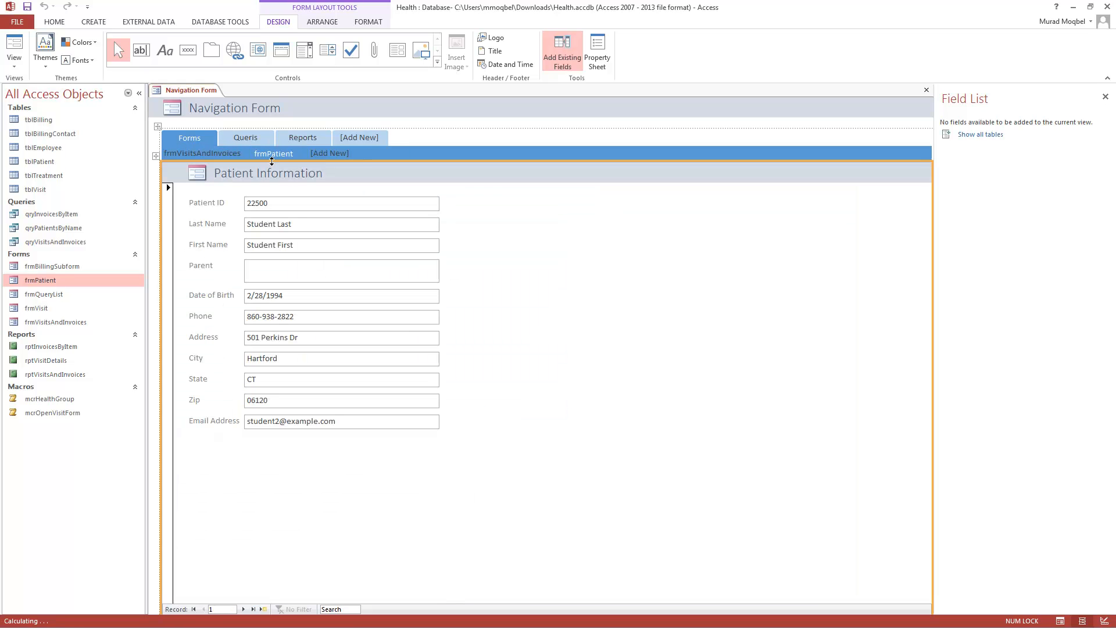
pyautogui.click(329, 154)
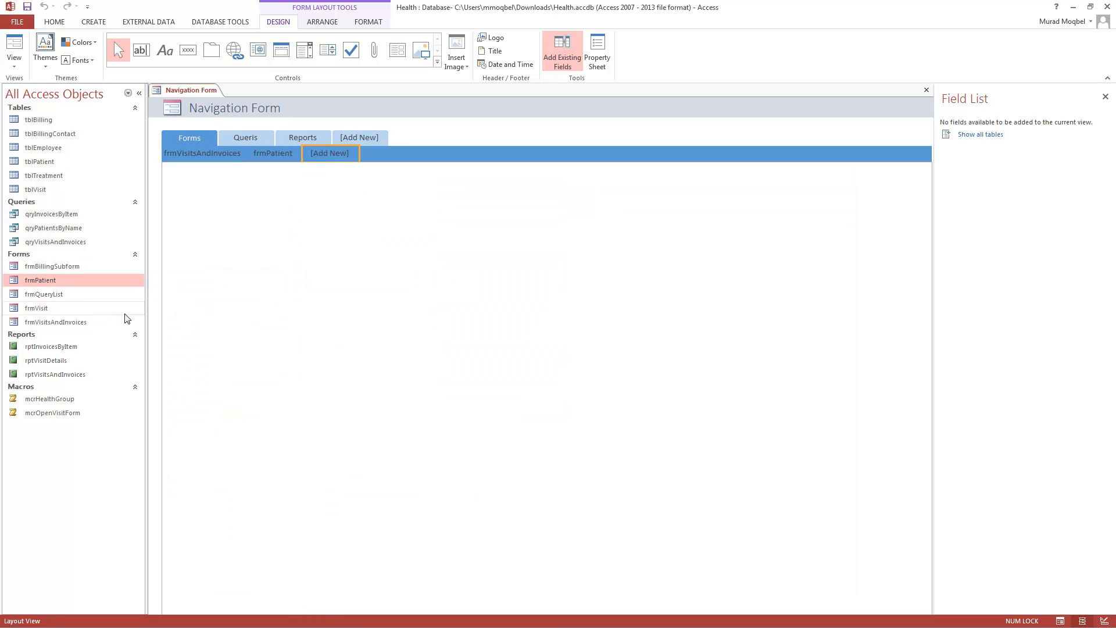
pyautogui.click(273, 153)
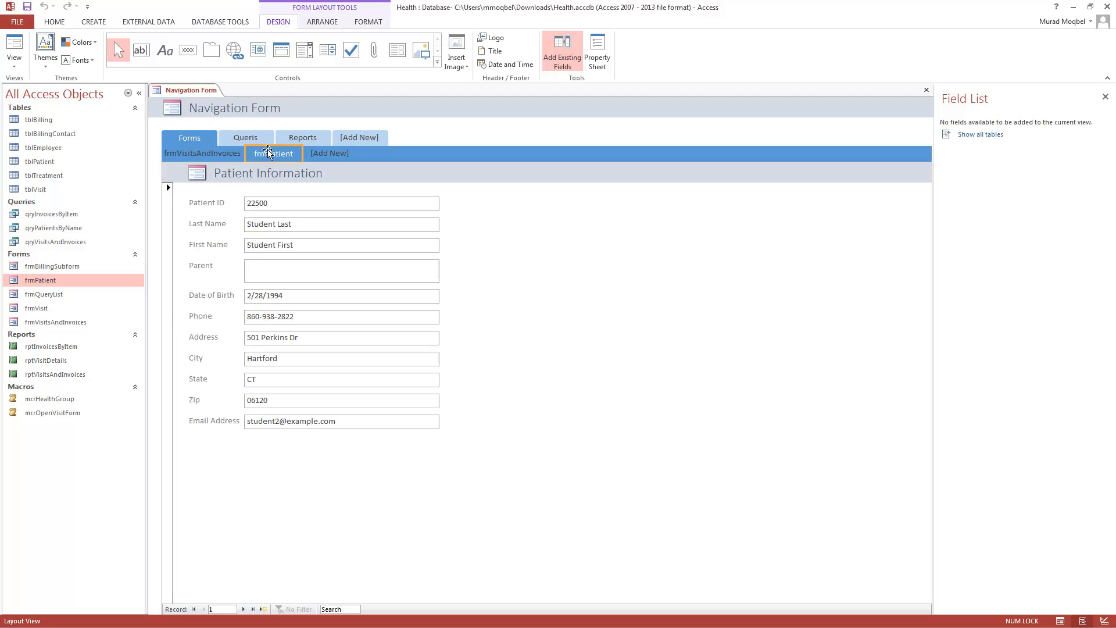
# Step: Add frmQueryList under the Queris tab, and rptVisitsAndInvoices and rptVisitDetails under the Reports tab
pyautogui.click(241, 139)
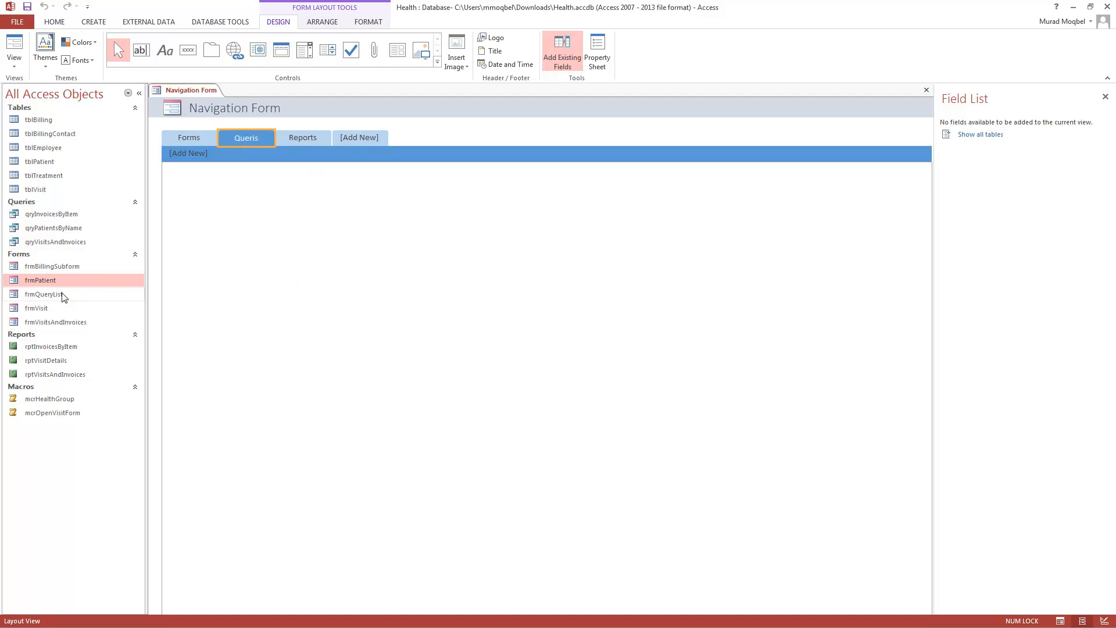
pyautogui.moveTo(46, 295)
pyautogui.mouseDown()
pyautogui.moveTo(162, 268)
pyautogui.moveTo(204, 159)
pyautogui.mouseUp()
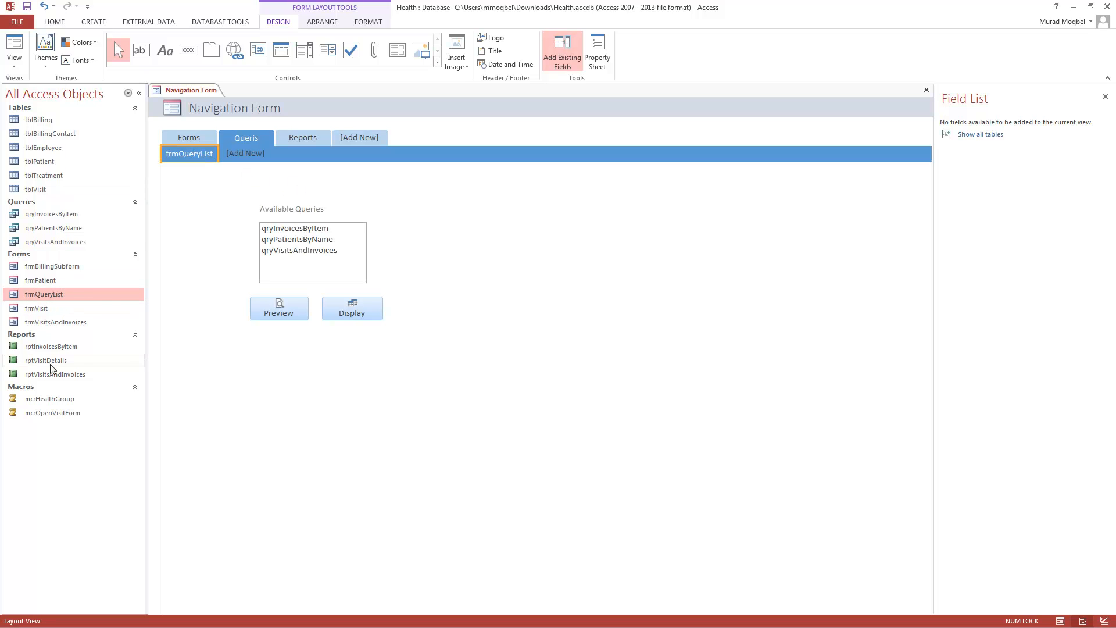
pyautogui.moveTo(50, 375); pyautogui.dragTo(185, 156)
pyautogui.click(303, 139)
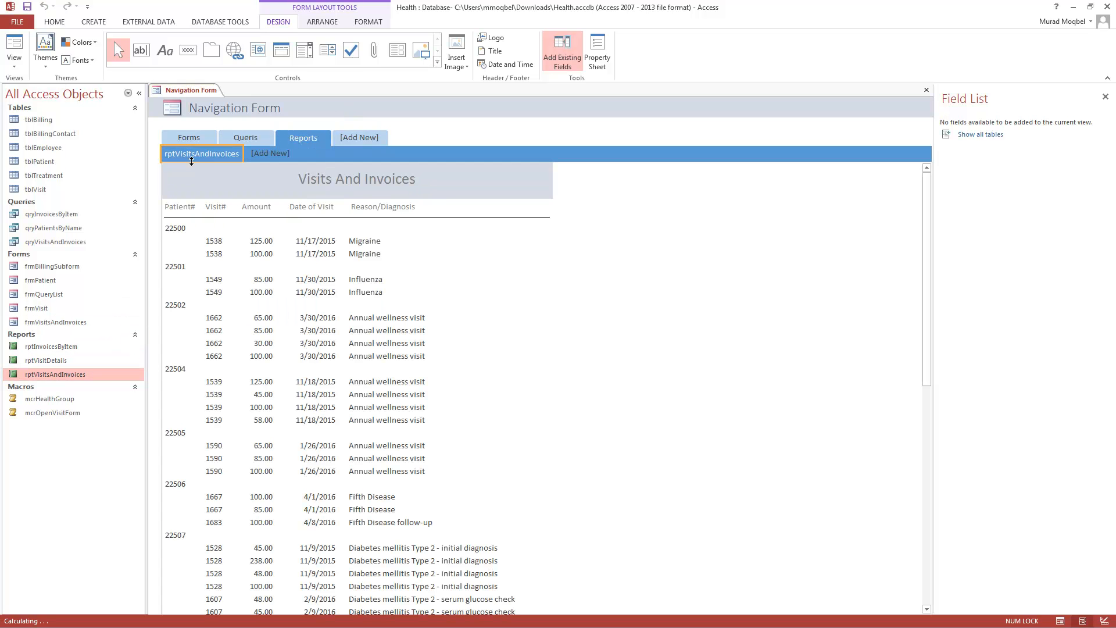
pyautogui.moveTo(45, 360); pyautogui.dragTo(265, 153)
# Step: Save the navigation form under the name Navigation Form
pyautogui.rightClick(187, 96)
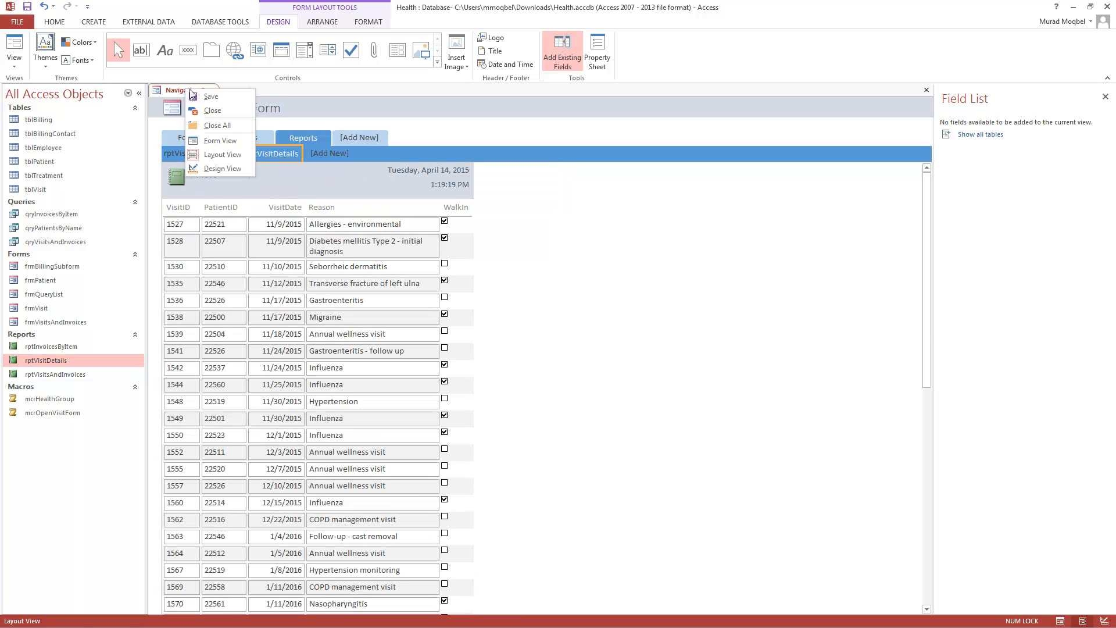
pyautogui.click(203, 99)
pyautogui.click(558, 241)
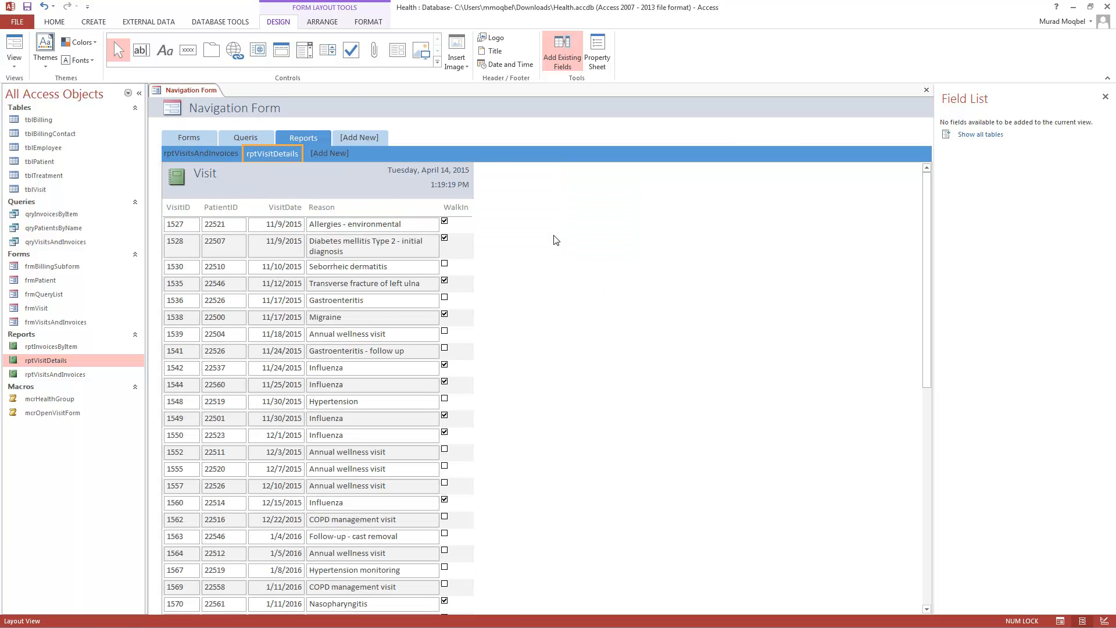
# Step: Switch the navigation form to Form View and browse records in the frmVisitsAndInvoices and frmPatient tabs
pyautogui.click(15, 56)
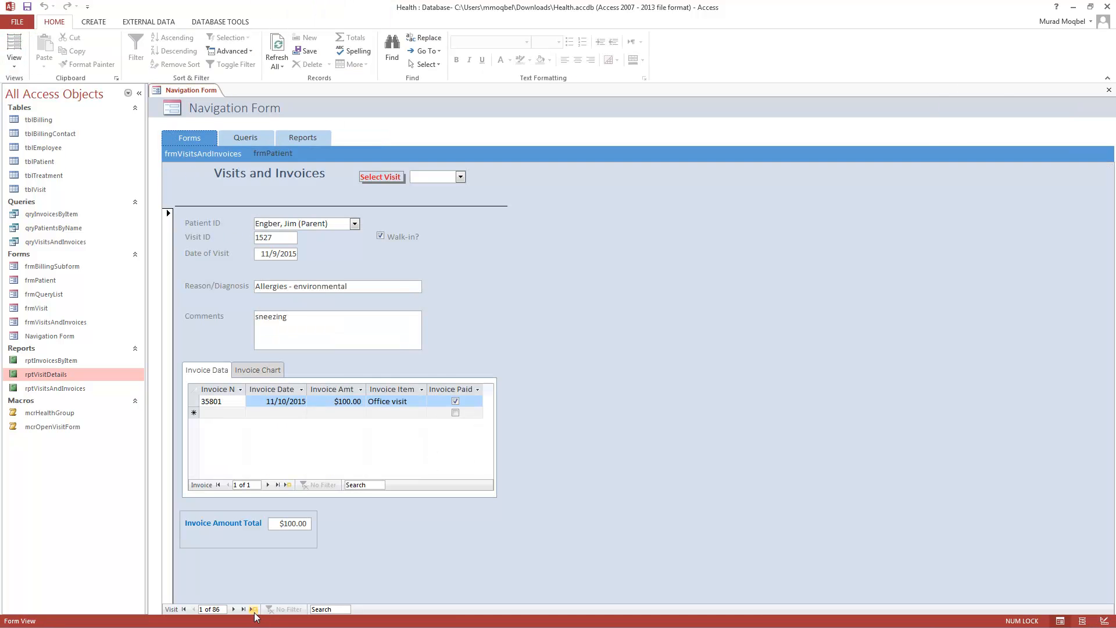
pyautogui.doubleClick(234, 609)
pyautogui.click(251, 155)
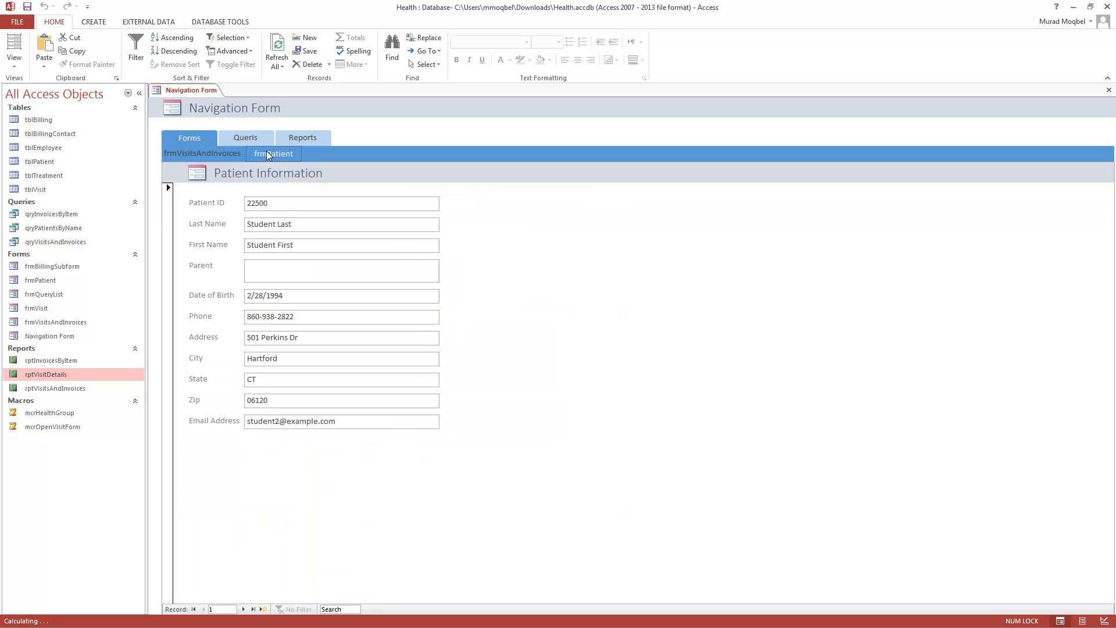
pyautogui.click(244, 610)
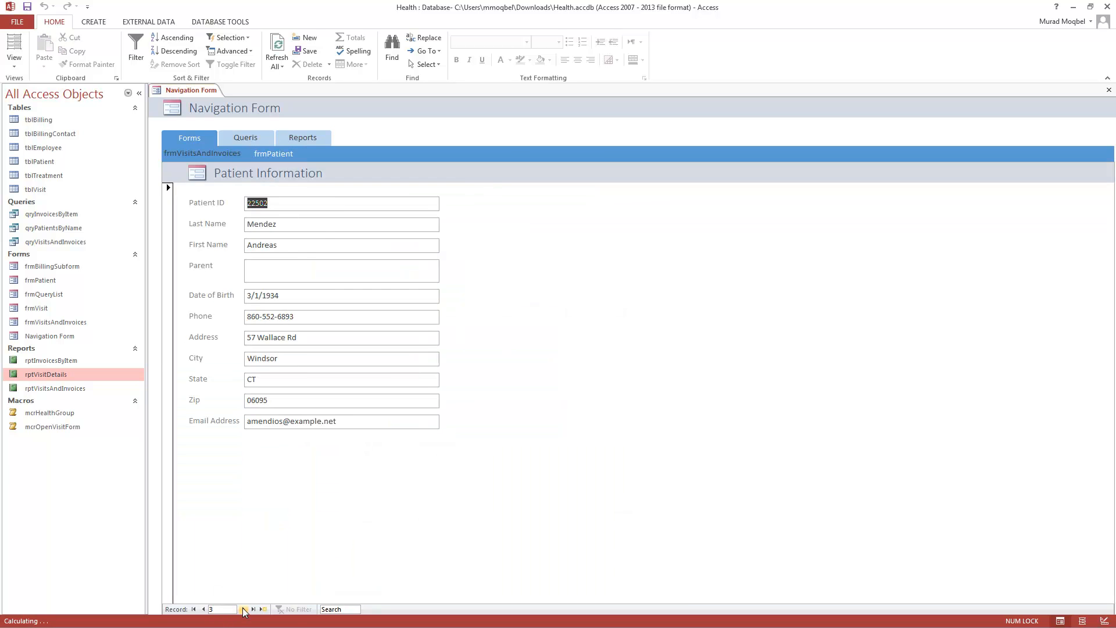
# Step: Run qryInvoicesByItem from the query list under the Queris tab and close its results
pyautogui.click(257, 140)
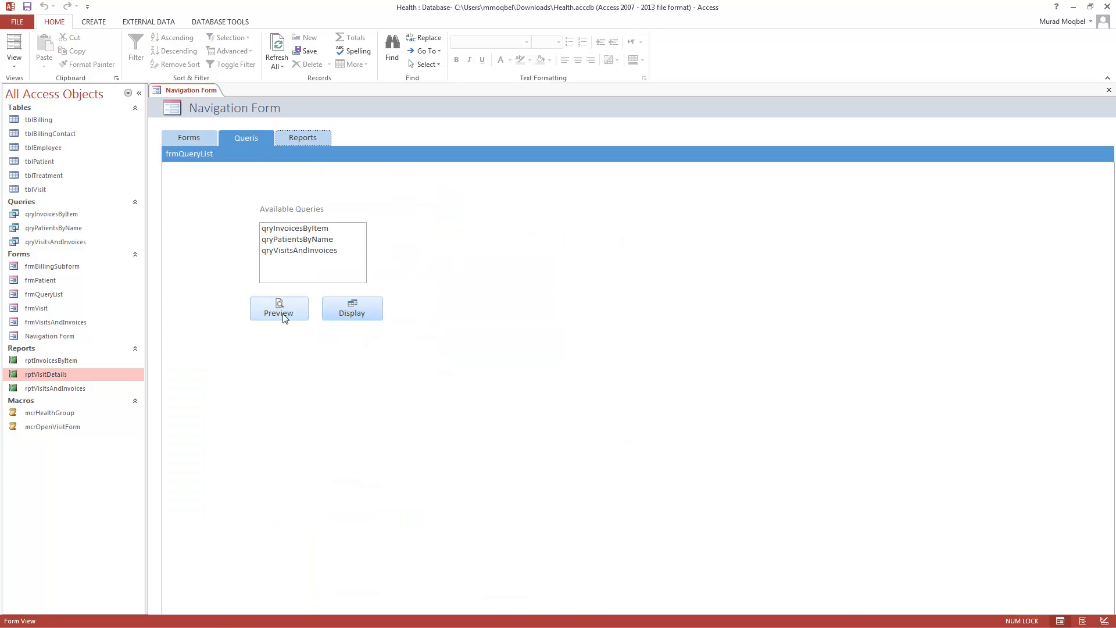
pyautogui.doubleClick(309, 229)
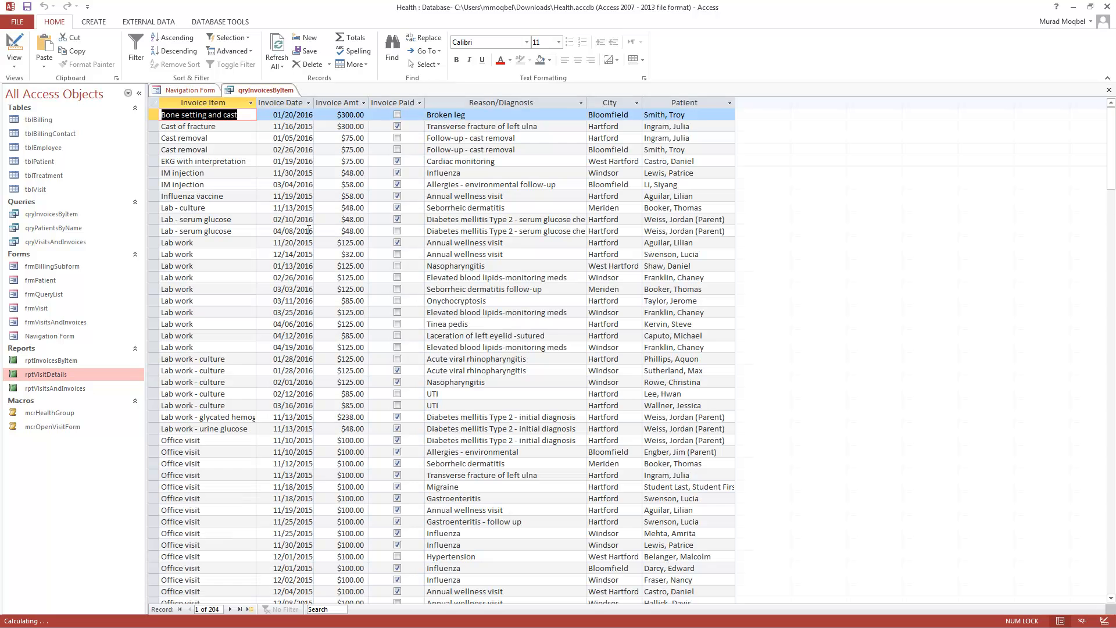
pyautogui.rightClick(279, 94)
pyautogui.click(299, 116)
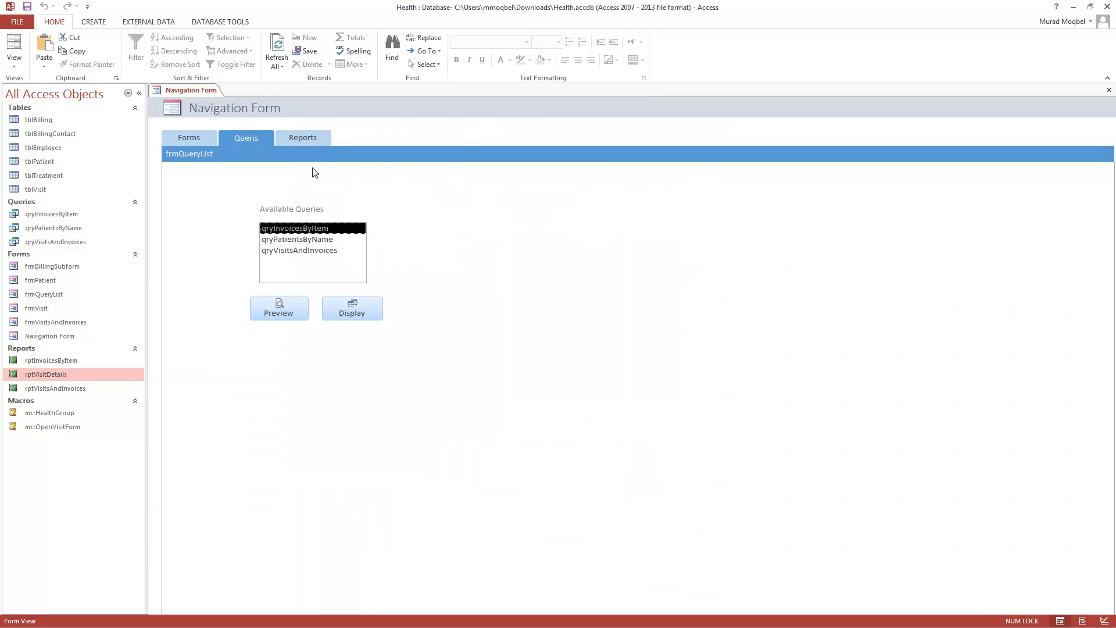
# Step: Test Display and Preview for qryVisitsAndInvoices in the query list, closing the results each time
pyautogui.click(285, 251)
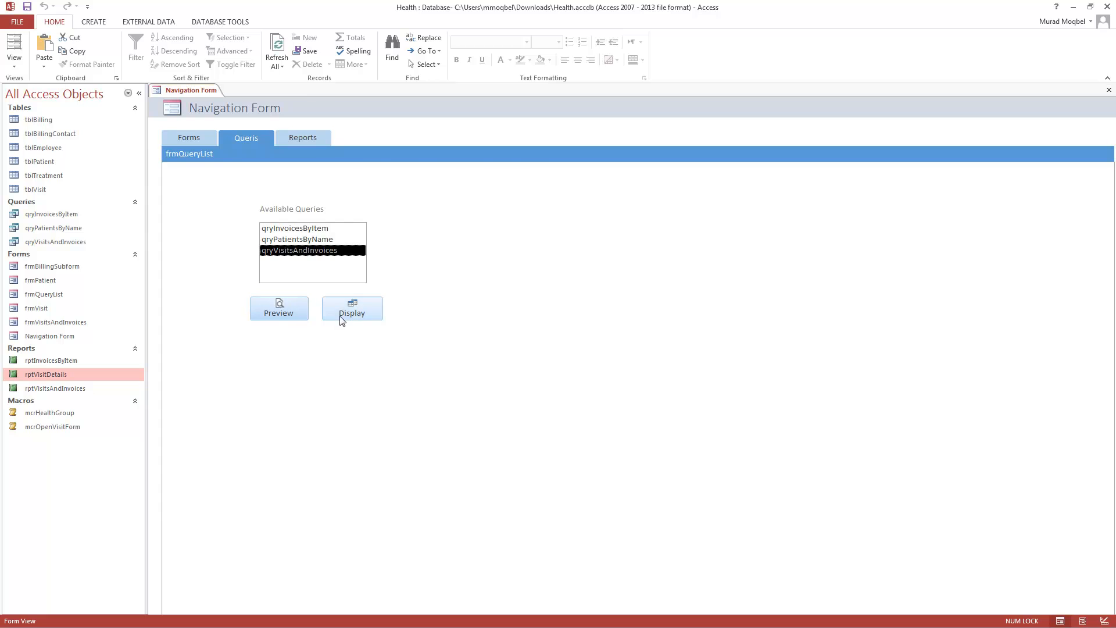
pyautogui.click(348, 314)
pyautogui.rightClick(276, 95)
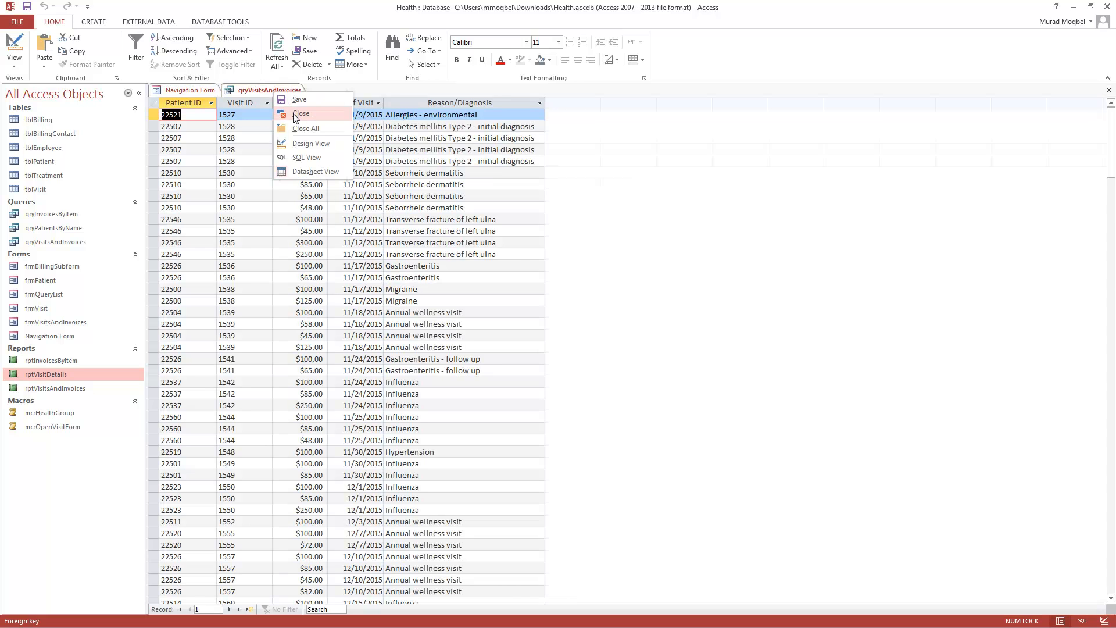
pyautogui.click(295, 116)
pyautogui.click(278, 313)
pyautogui.rightClick(277, 93)
pyautogui.click(296, 116)
# Step: Check rptVisitsAndInvoices and rptVisitDetails under the Reports tab and save the navigation form
pyautogui.click(299, 138)
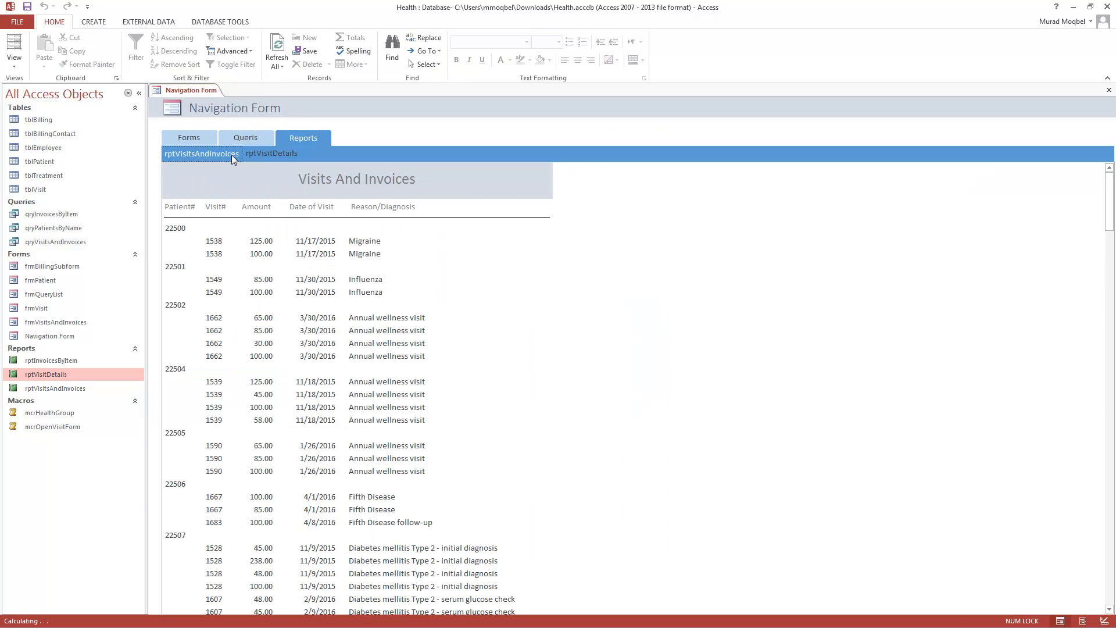
pyautogui.click(259, 154)
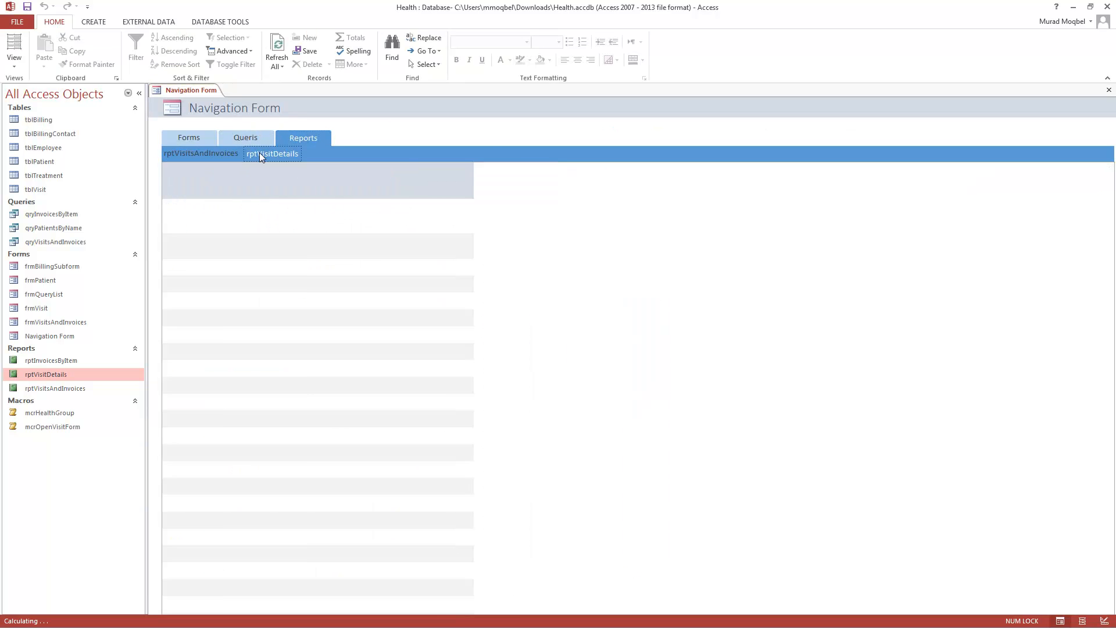
pyautogui.rightClick(214, 93)
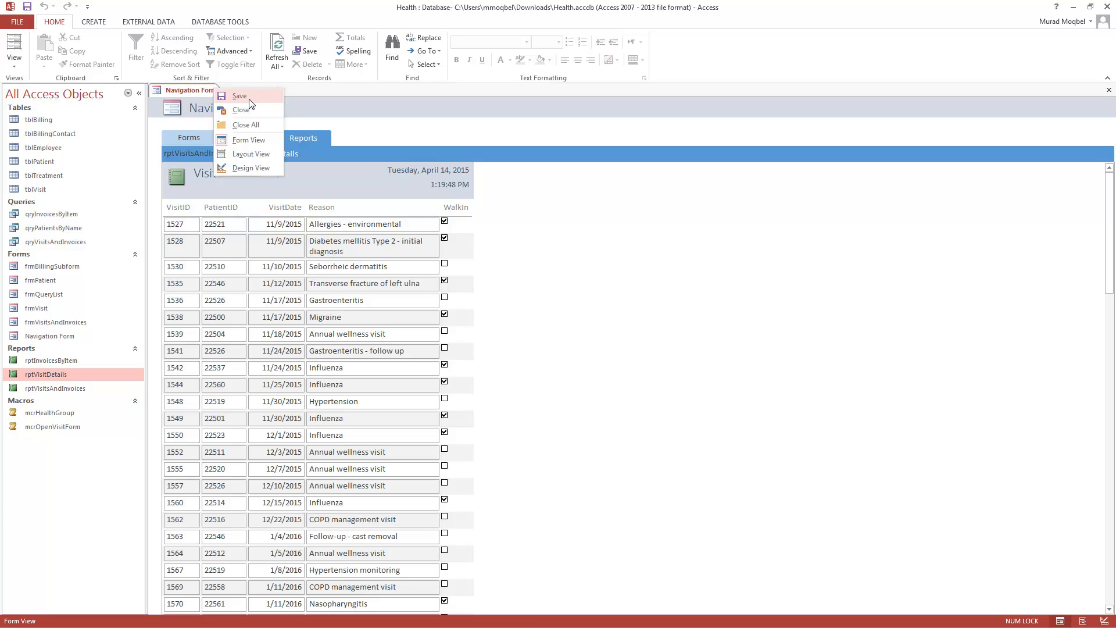
pyautogui.click(249, 97)
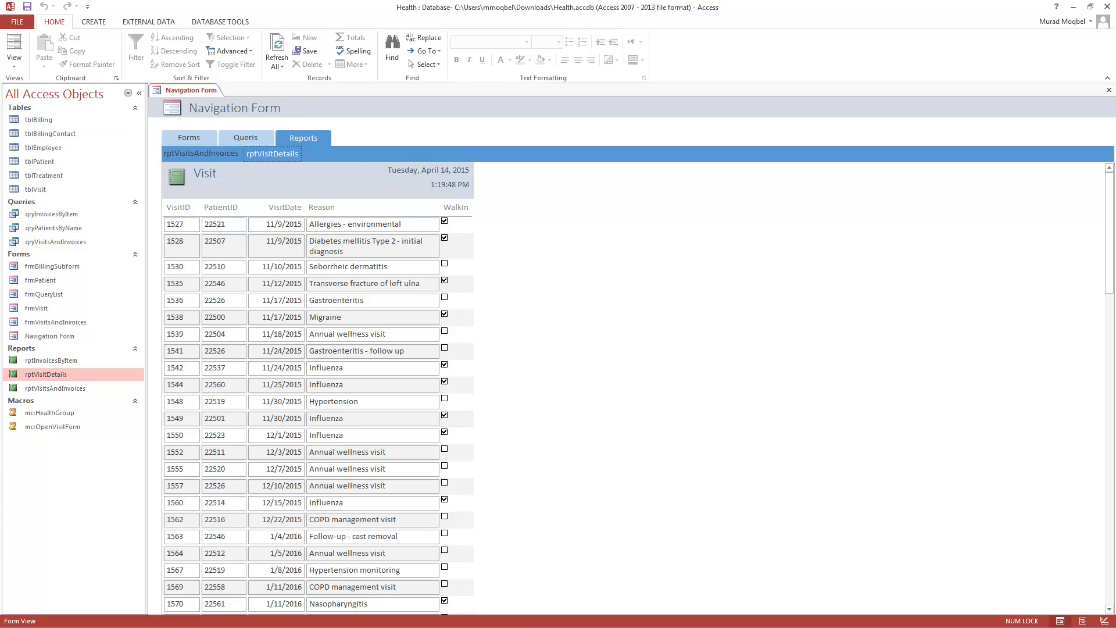